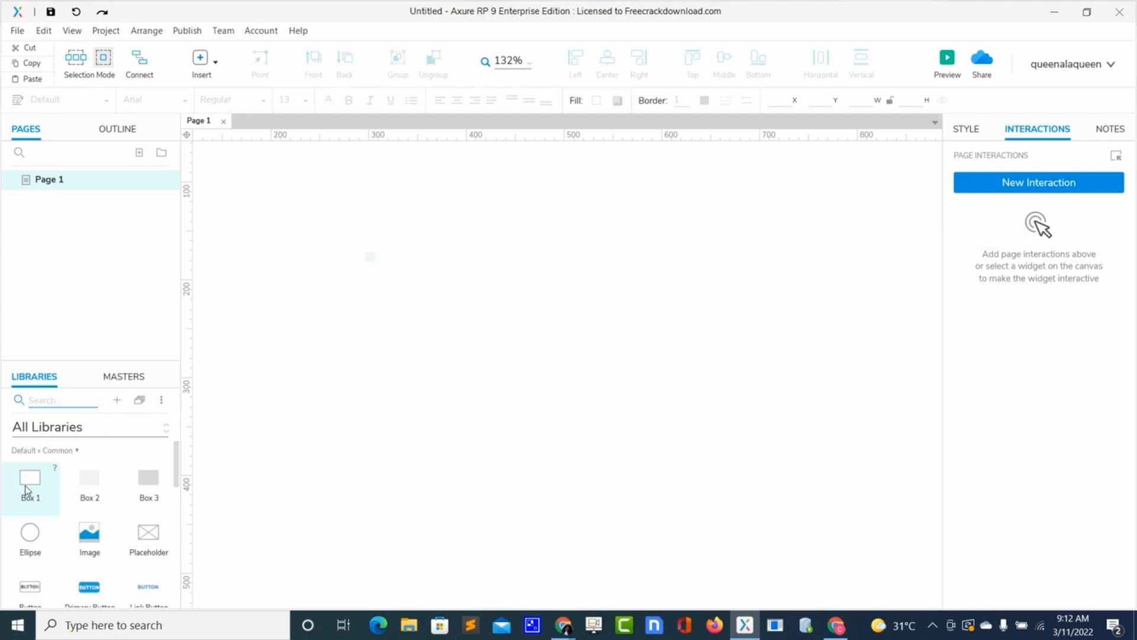
# Place a Box 1 widget on the canvas at about X 344, Y 223 and resize it to about 351 × 145
pyautogui.moveTo(25, 490); pyautogui.dragTo(412, 302)
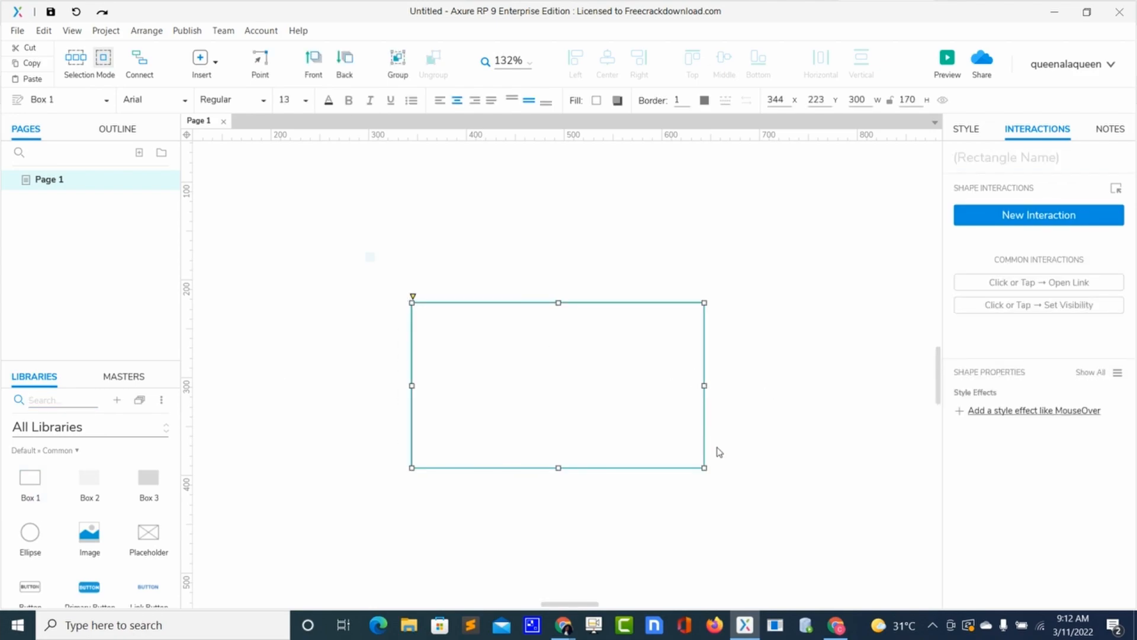
pyautogui.moveTo(703, 385); pyautogui.dragTo(754, 385)
pyautogui.moveTo(583, 468); pyautogui.dragTo(583, 443)
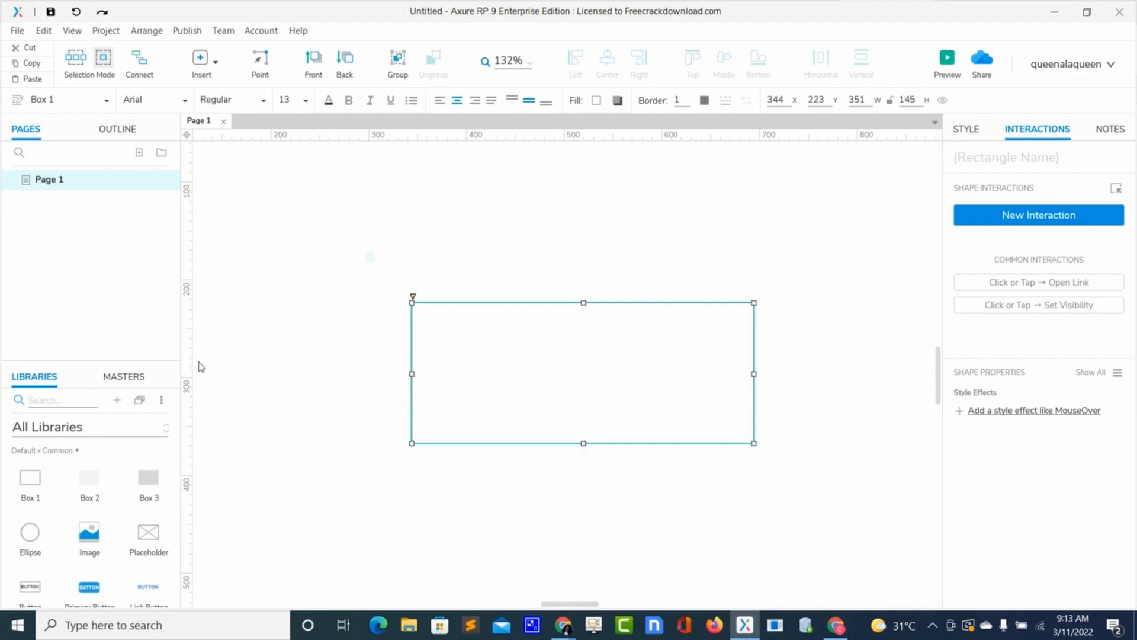
# Add a Heading 1 widget inside the box near its upper-left corner and change its text to "Apple"
pyautogui.click(75, 399)
pyautogui.write('h')
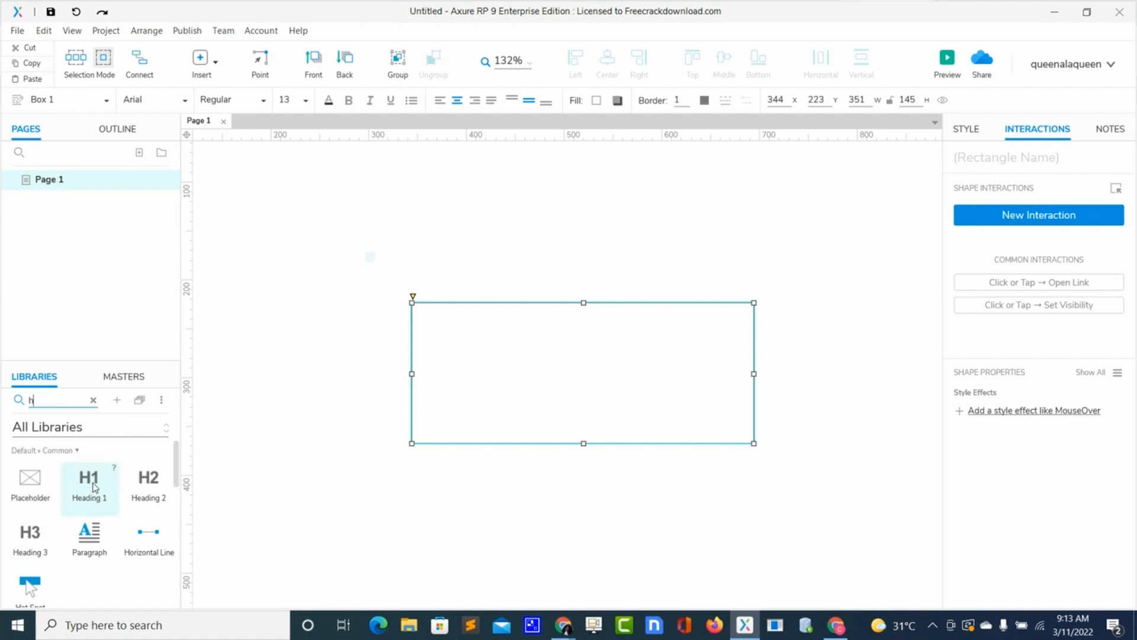
pyautogui.moveTo(93, 487); pyautogui.dragTo(420, 322)
pyautogui.doubleClick(438, 338)
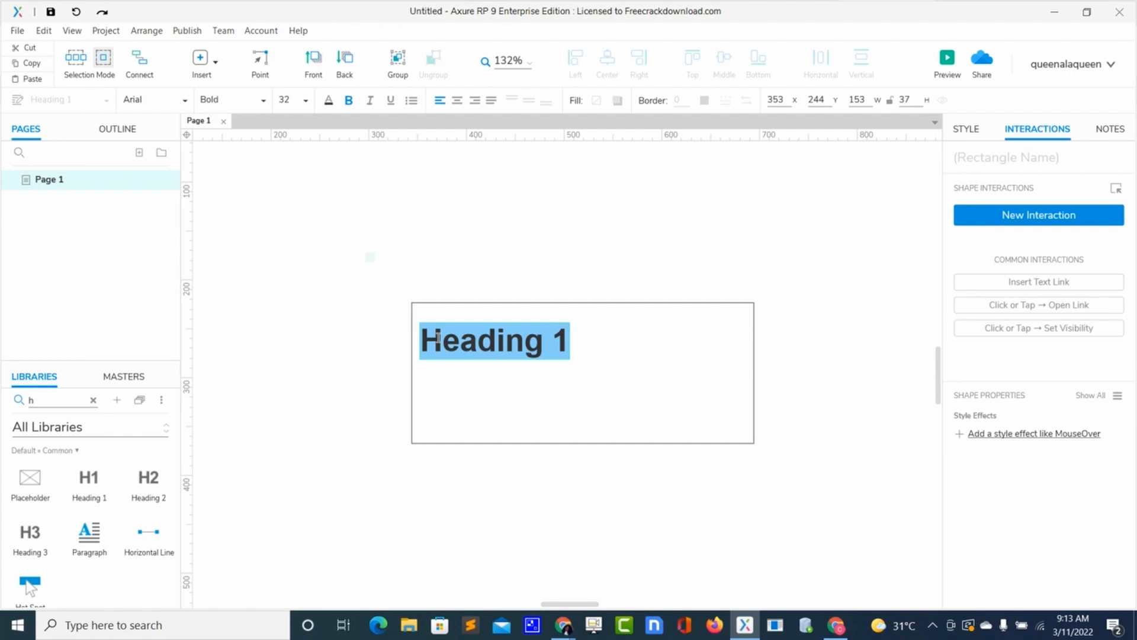
pyautogui.write('A')
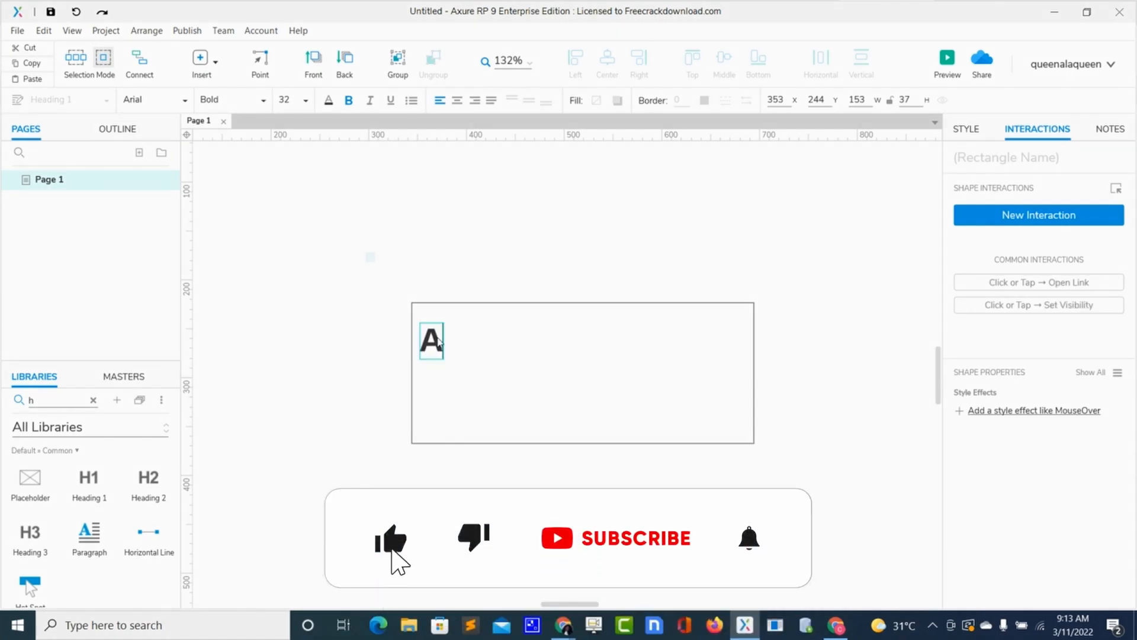
pyautogui.write('pple')
pyautogui.click(533, 377)
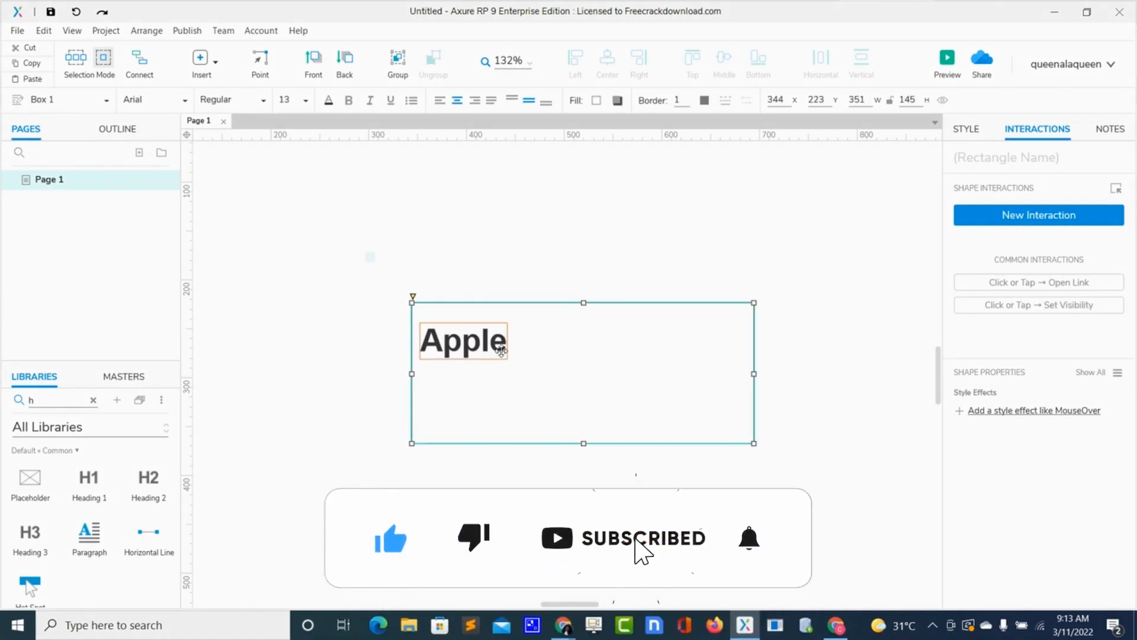
# Set the "Apple" heading's font size to 18 and its font weight to Regular
pyautogui.click(495, 346)
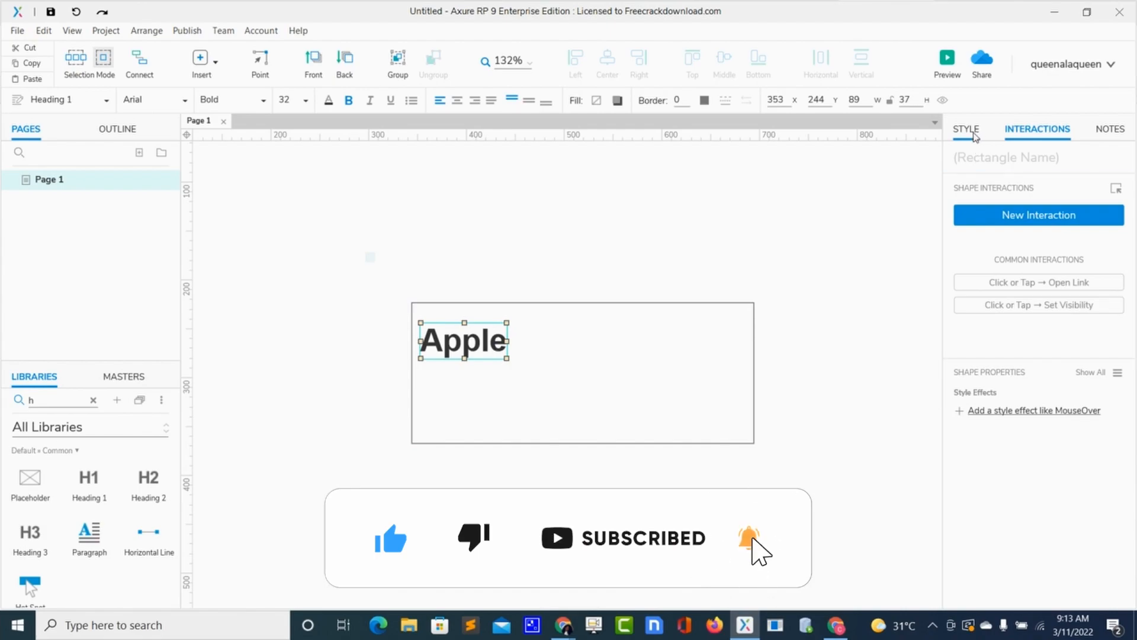
pyautogui.click(974, 134)
pyautogui.doubleClick(1064, 387)
pyautogui.write('18')
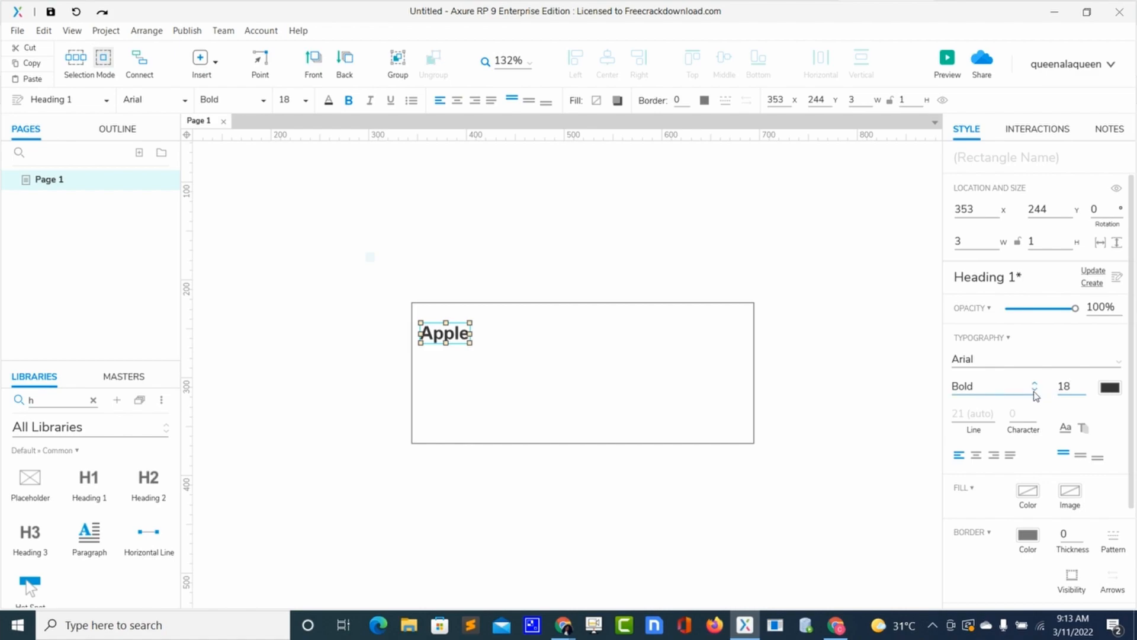
pyautogui.click(1035, 391)
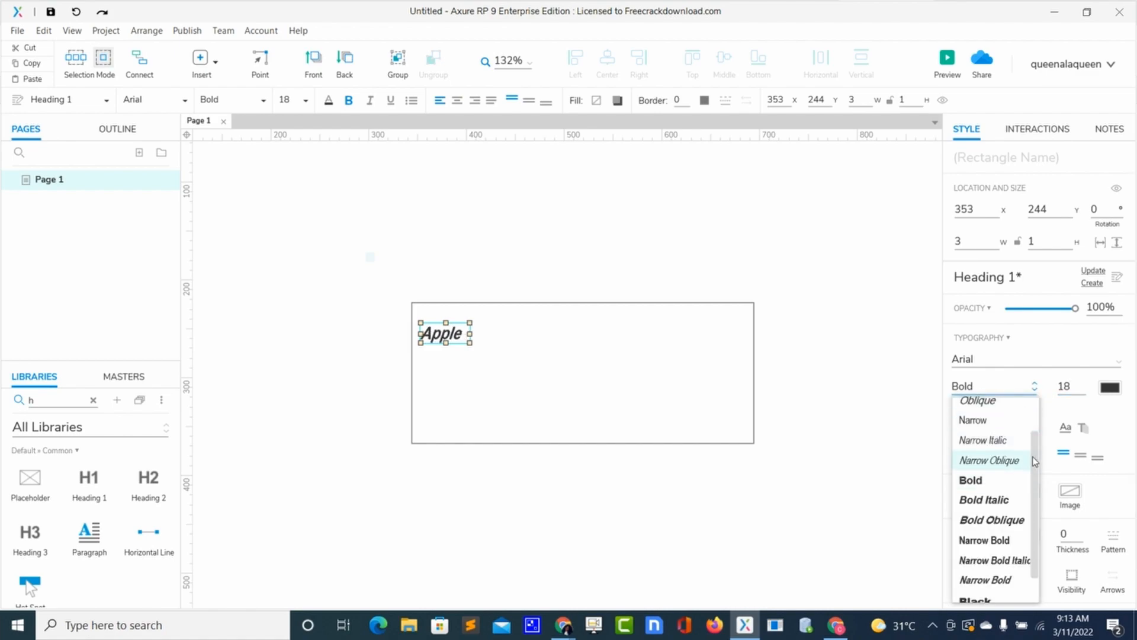
pyautogui.moveTo(1033, 459); pyautogui.dragTo(1039, 415)
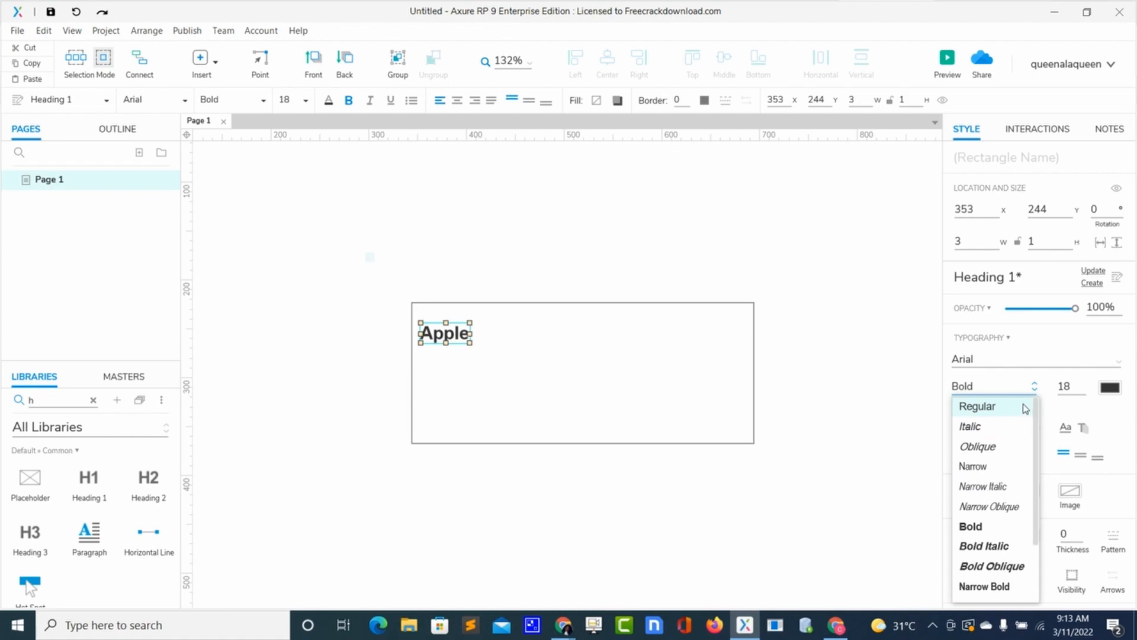
pyautogui.click(1026, 409)
pyautogui.click(450, 347)
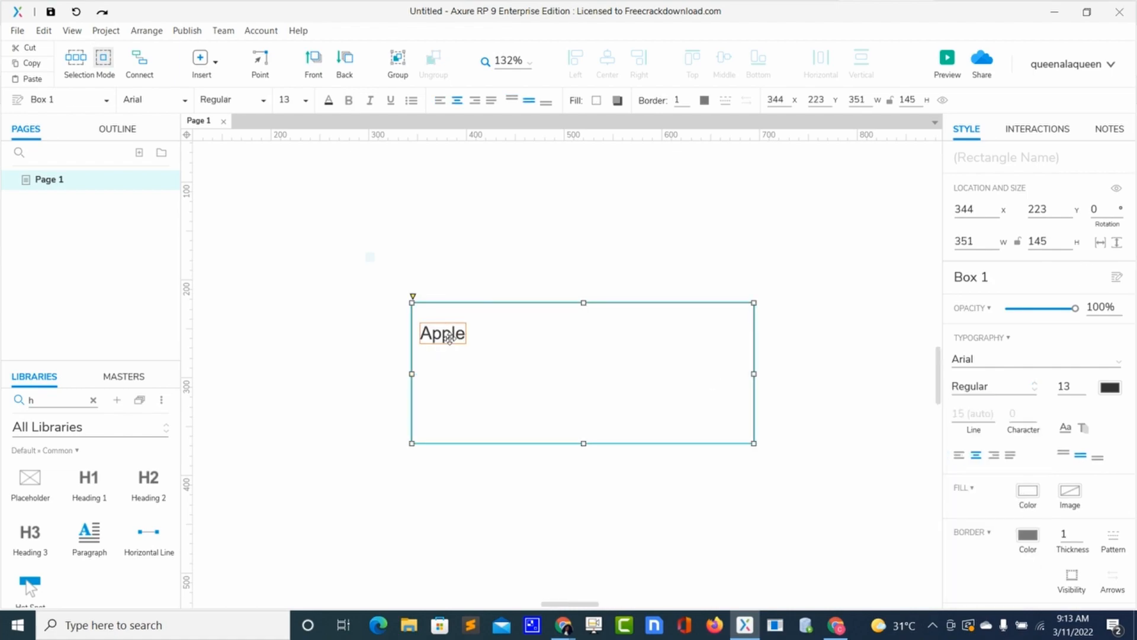
# Duplicate the "Apple" text, place the copy left-aligned directly below it, and change its text to "After"
pyautogui.click(450, 346)
pyautogui.hotkey('ctrl', 'd')
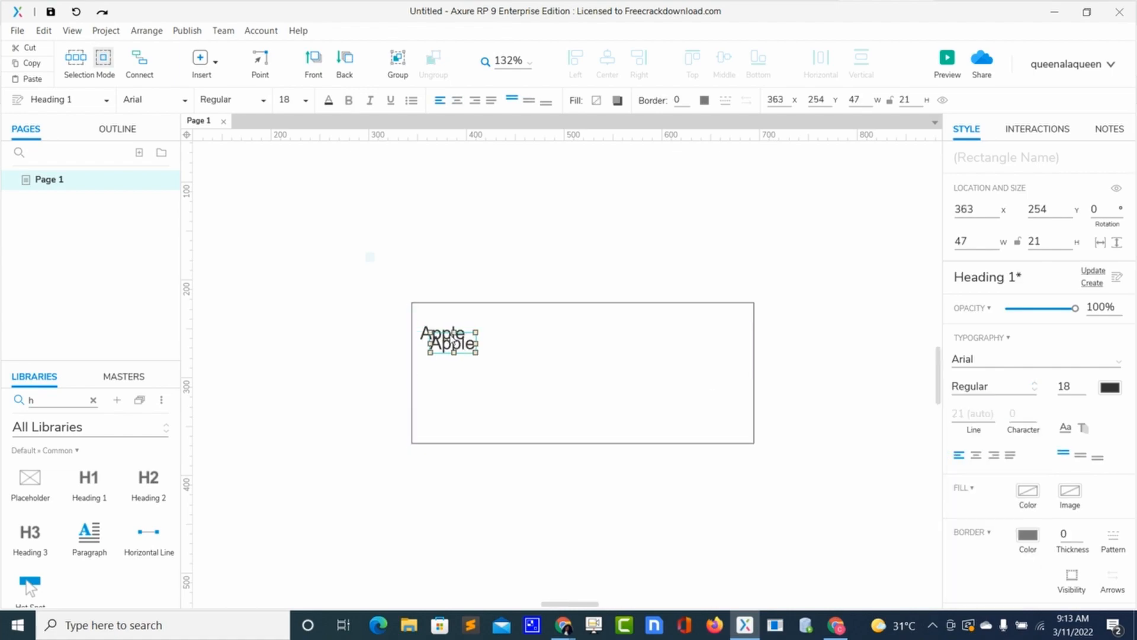
pyautogui.moveTo(452, 343); pyautogui.dragTo(443, 354)
pyautogui.doubleClick(443, 358)
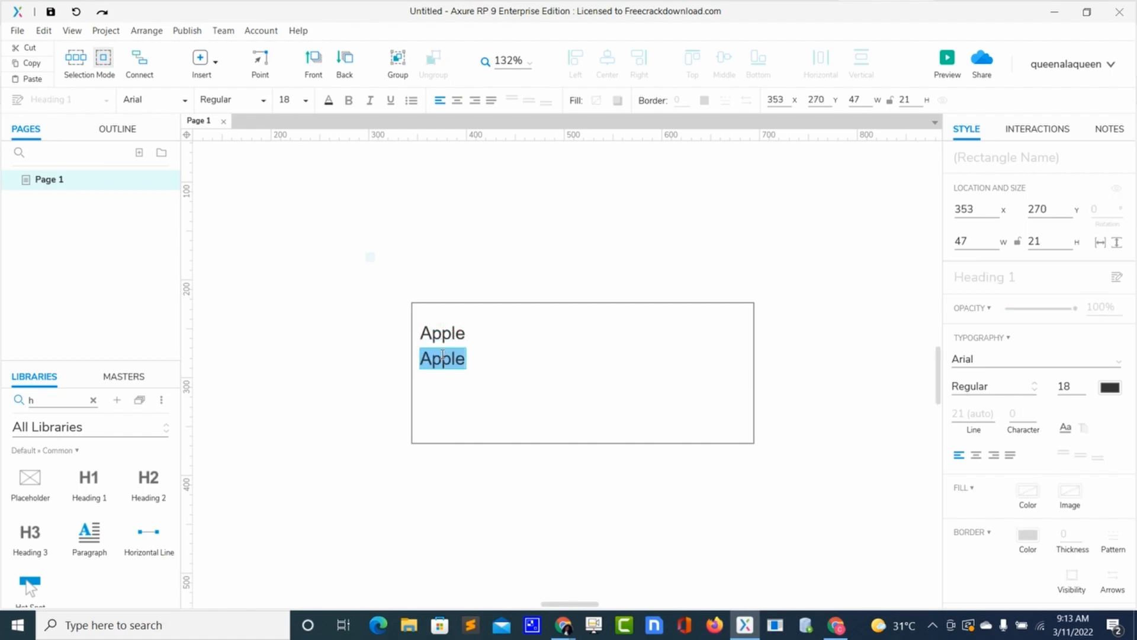
pyautogui.write('After')
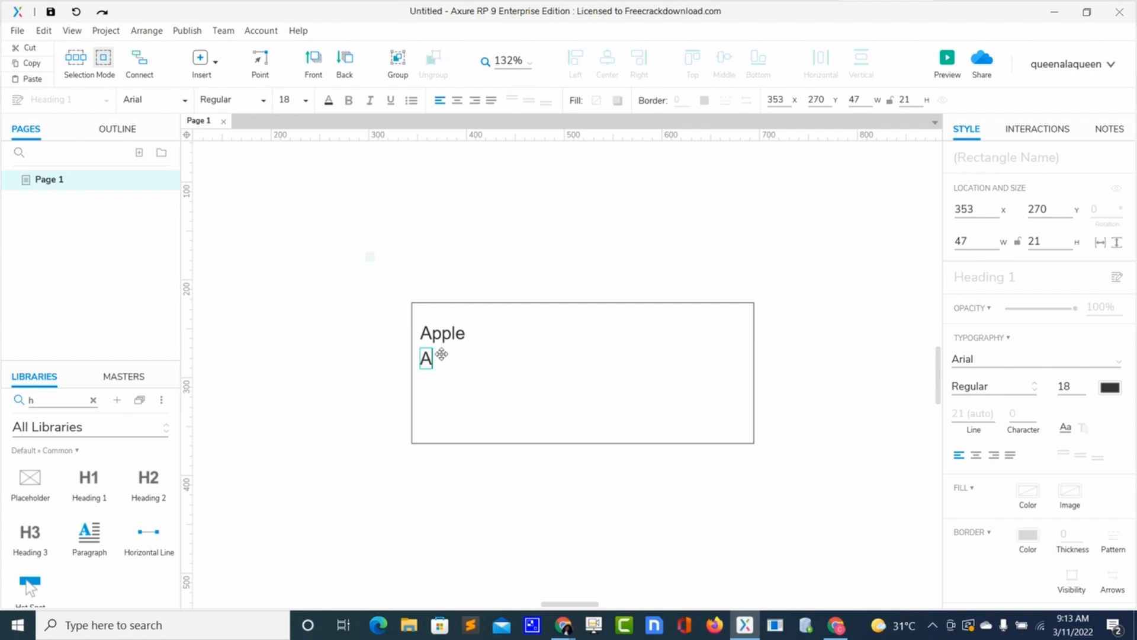
pyautogui.click(443, 385)
# Paste another copy of the "Apple" text, align it below "After", and change its text to "Almost"
pyautogui.hotkey('ctrl', 'v')
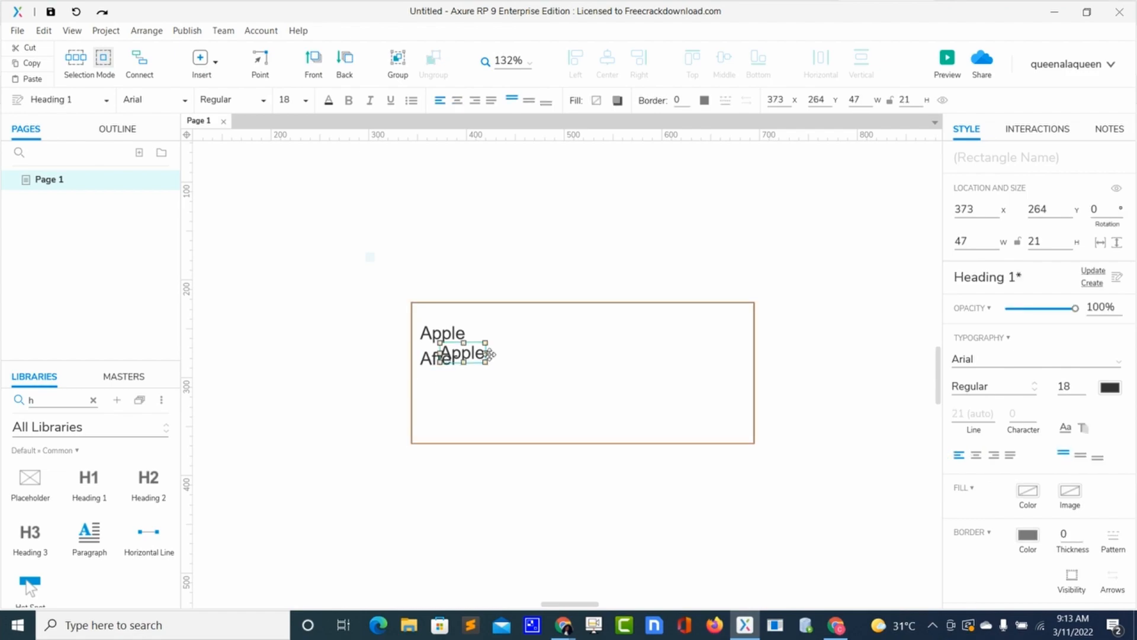
pyautogui.moveTo(479, 359); pyautogui.dragTo(460, 391)
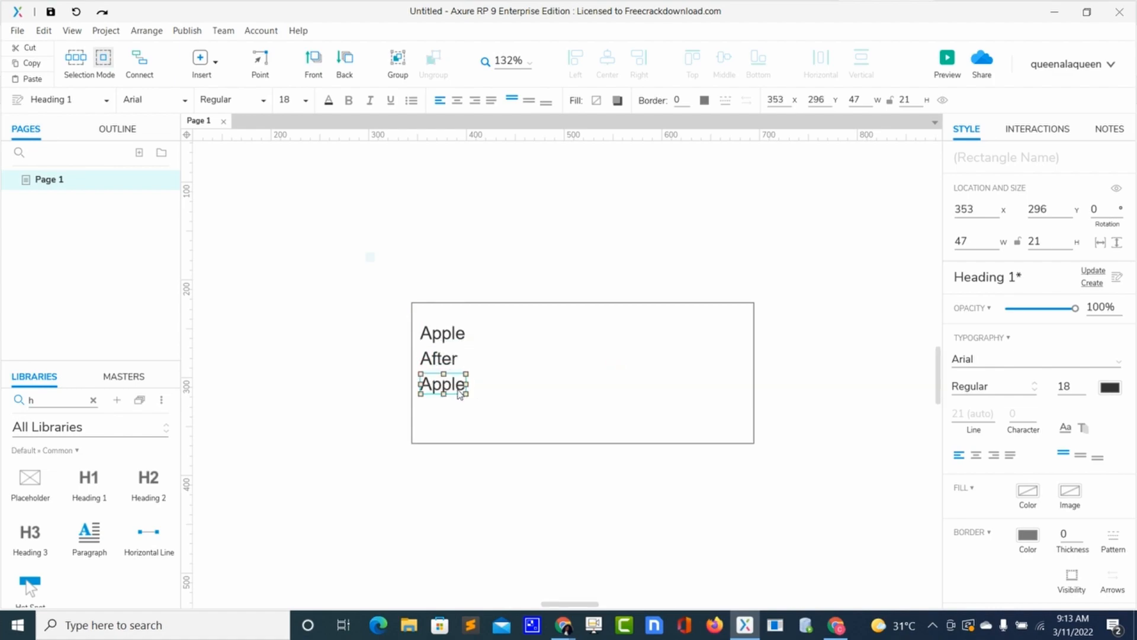
pyautogui.doubleClick(460, 390)
pyautogui.write('Almost')
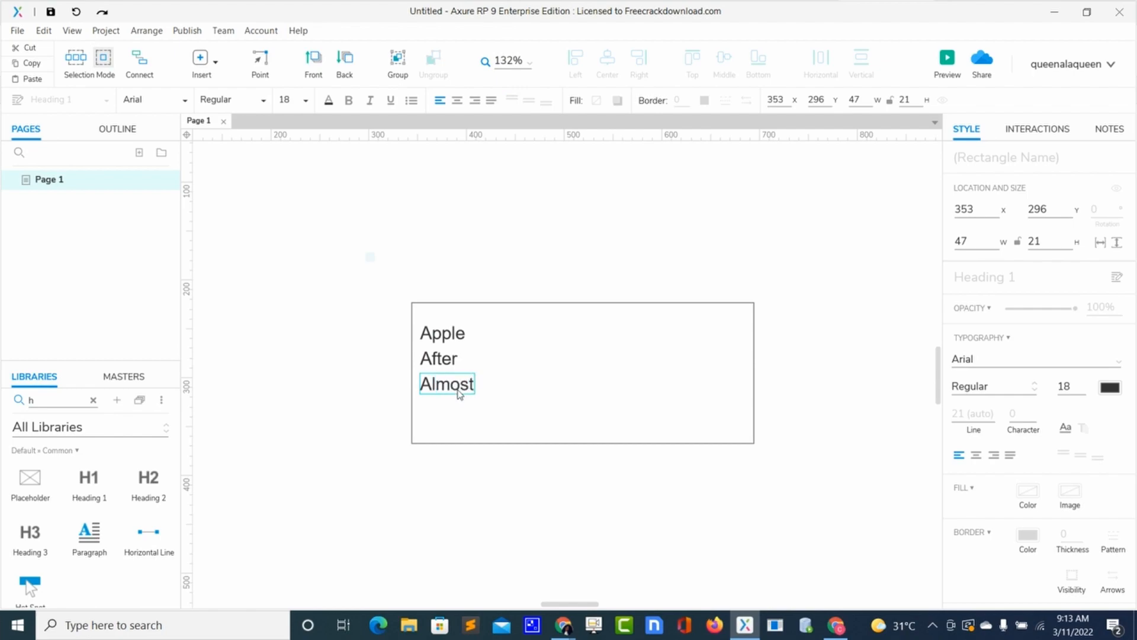
pyautogui.click(460, 417)
# Paste a further copy of the "Apple" text, align it below "Almost", and change its text to "Agent"
pyautogui.hotkey('ctrl', 'v')
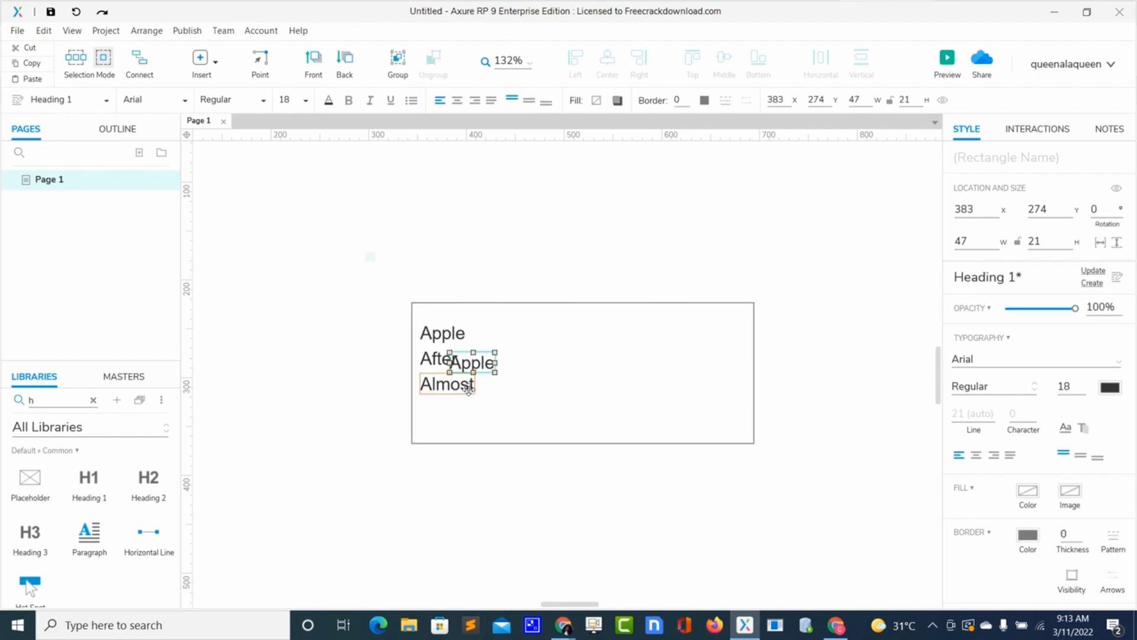
pyautogui.moveTo(485, 368); pyautogui.dragTo(455, 417)
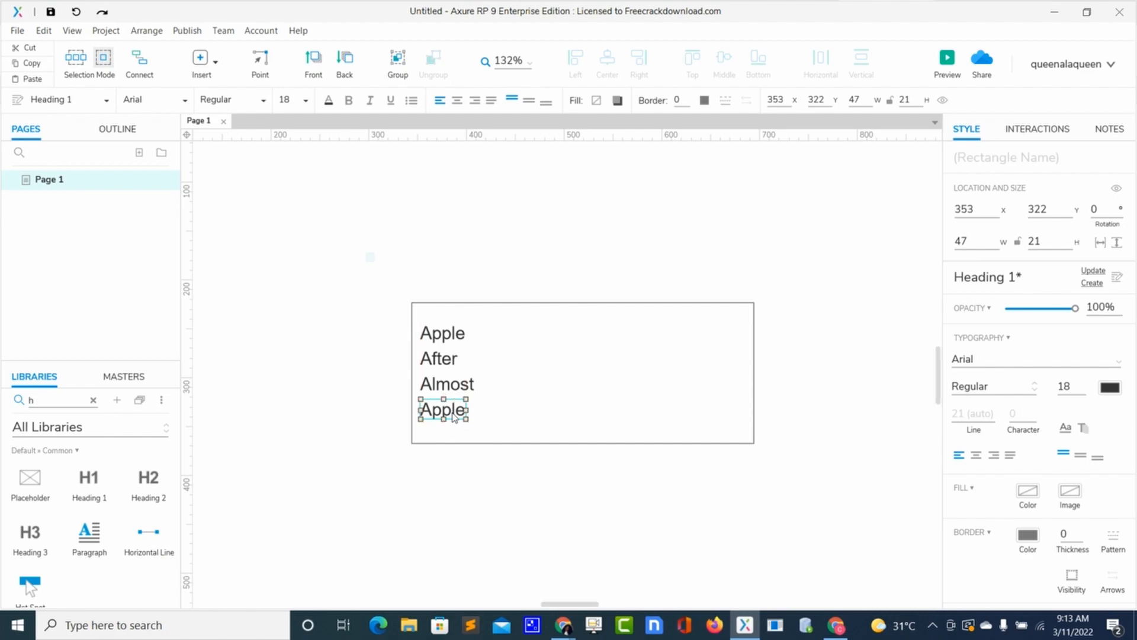
pyautogui.doubleClick(454, 414)
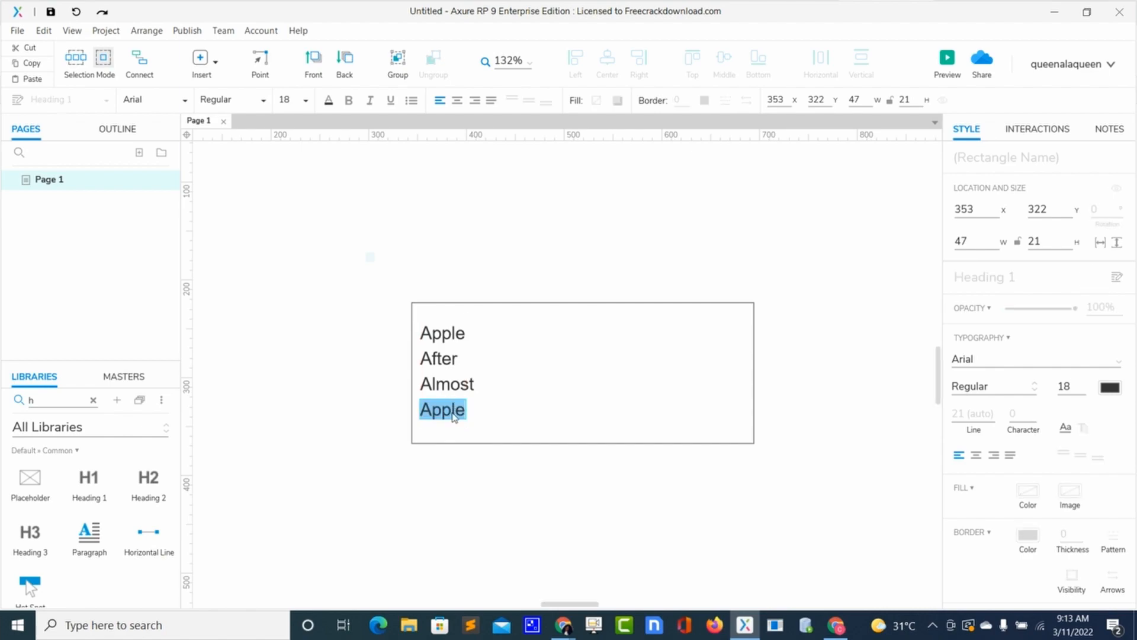
pyautogui.write('Agent')
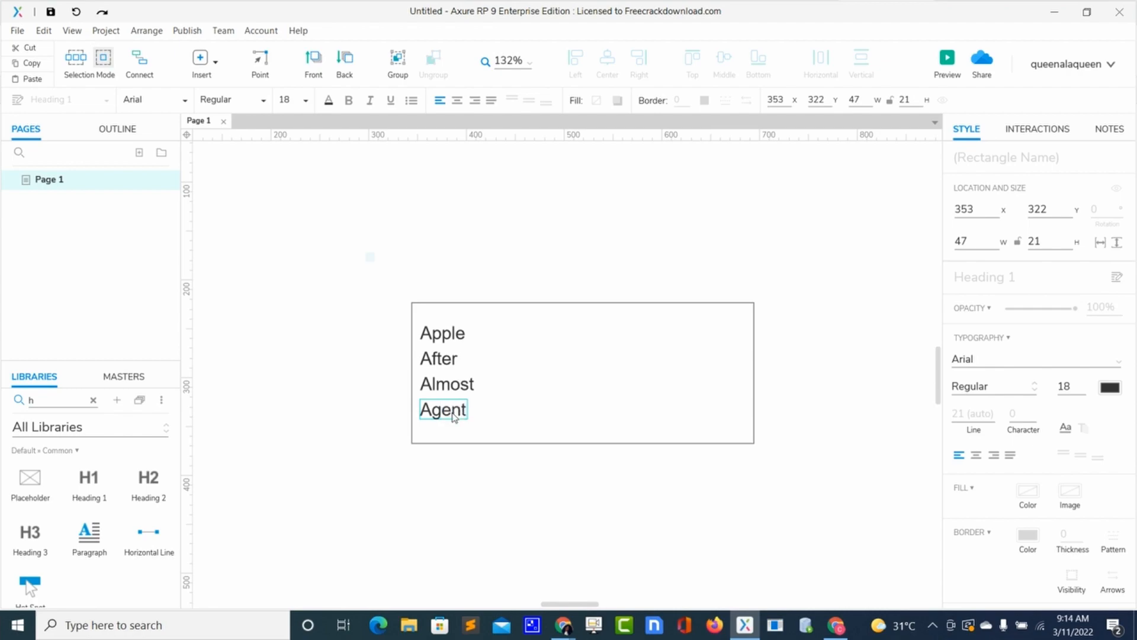
pyautogui.click(495, 472)
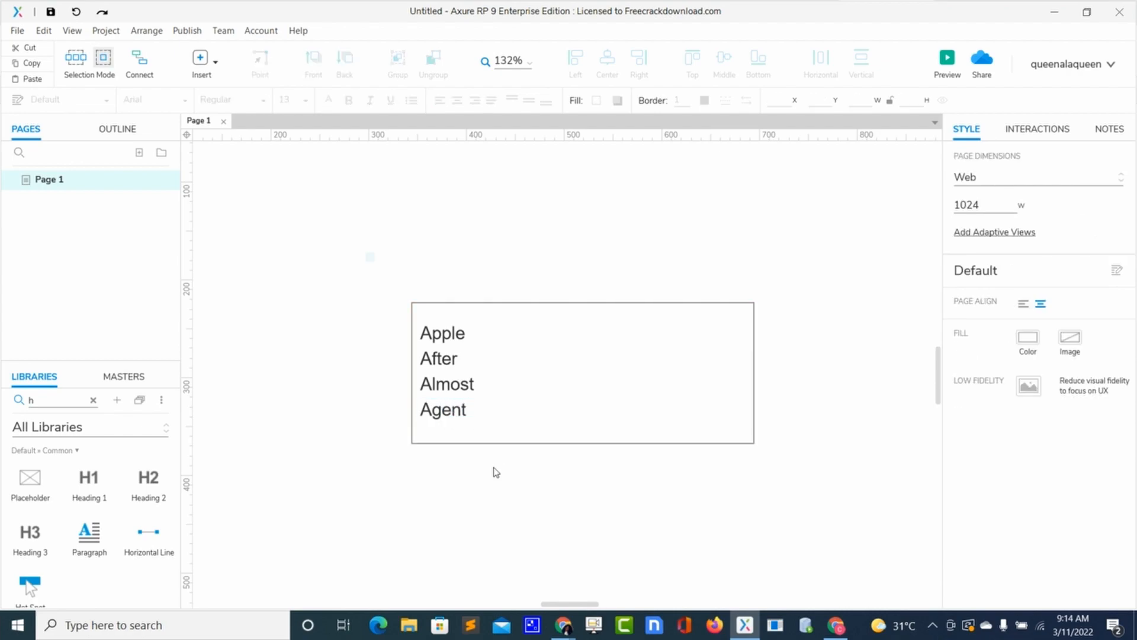
# Find the Text Field widget in the libraries and place one directly above the box, aligned with its left edge
pyautogui.click(93, 401)
pyautogui.write('tz')
pyautogui.press('BackSpace')
pyautogui.write('e')
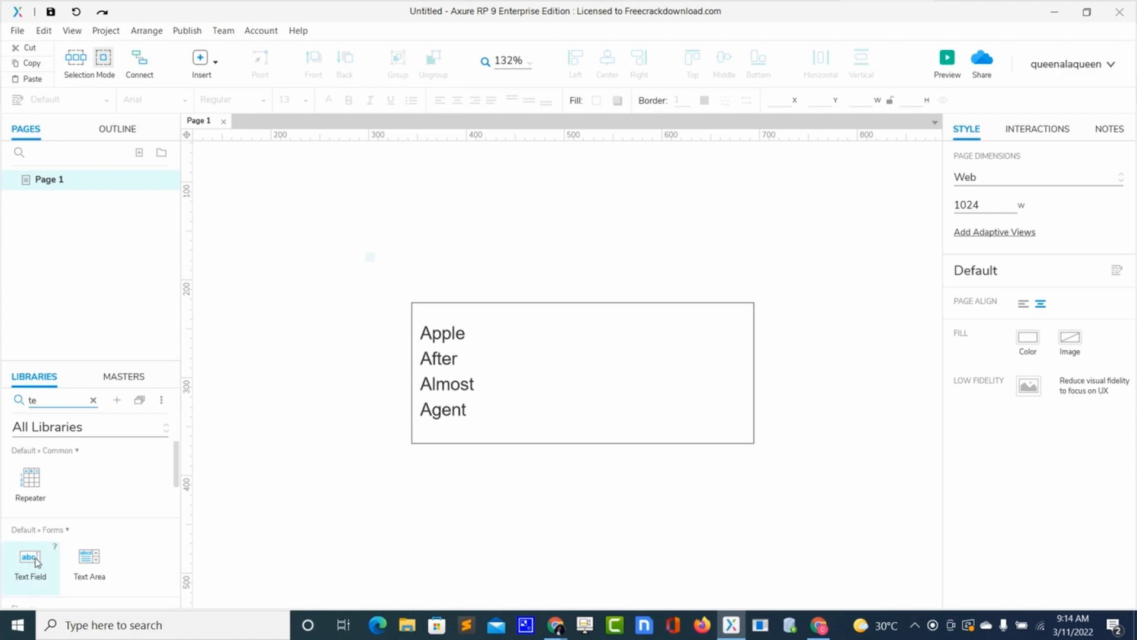
pyautogui.moveTo(37, 561); pyautogui.dragTo(411, 276)
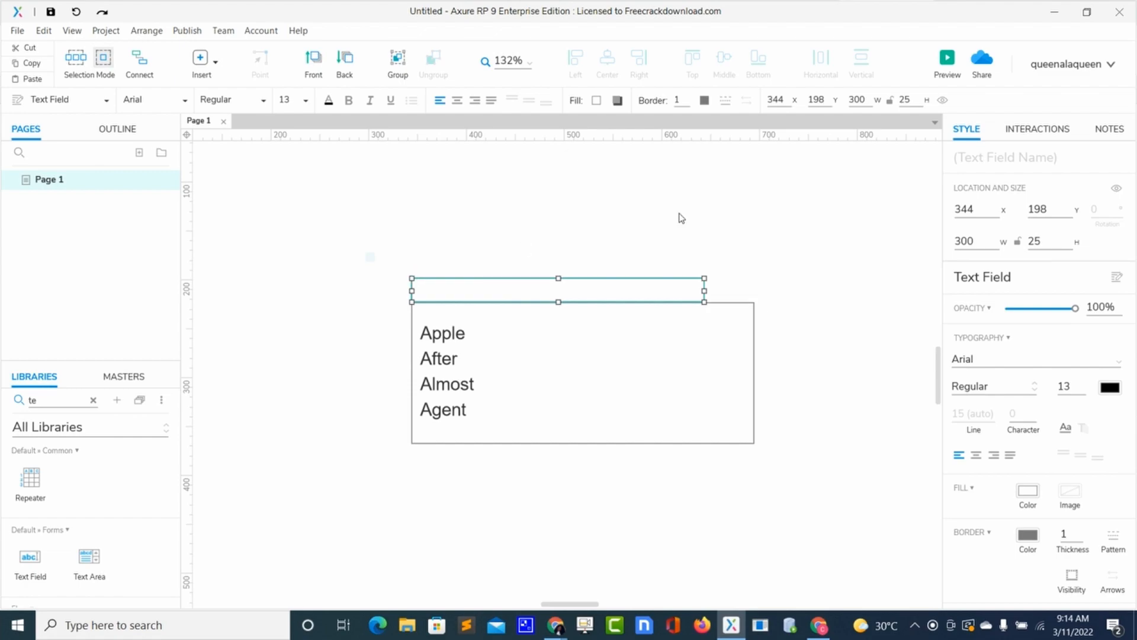
# Resize the text field to the box's width, about 351 × 30, and set its hint text to "Search"
pyautogui.moveTo(704, 290); pyautogui.dragTo(754, 289)
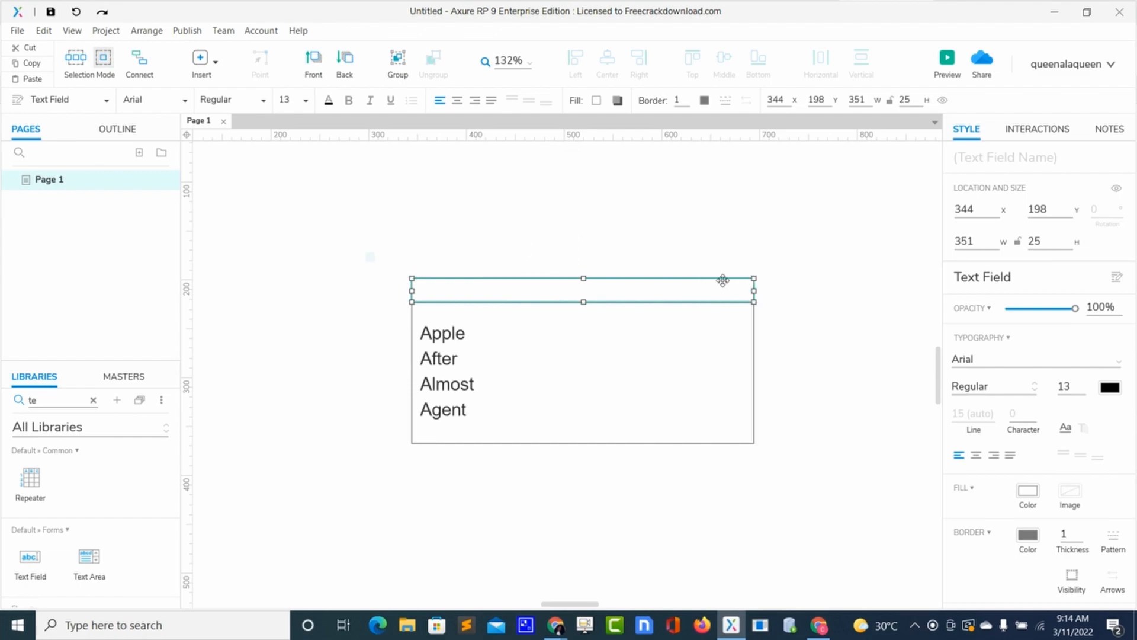
pyautogui.moveTo(584, 278); pyautogui.dragTo(585, 273)
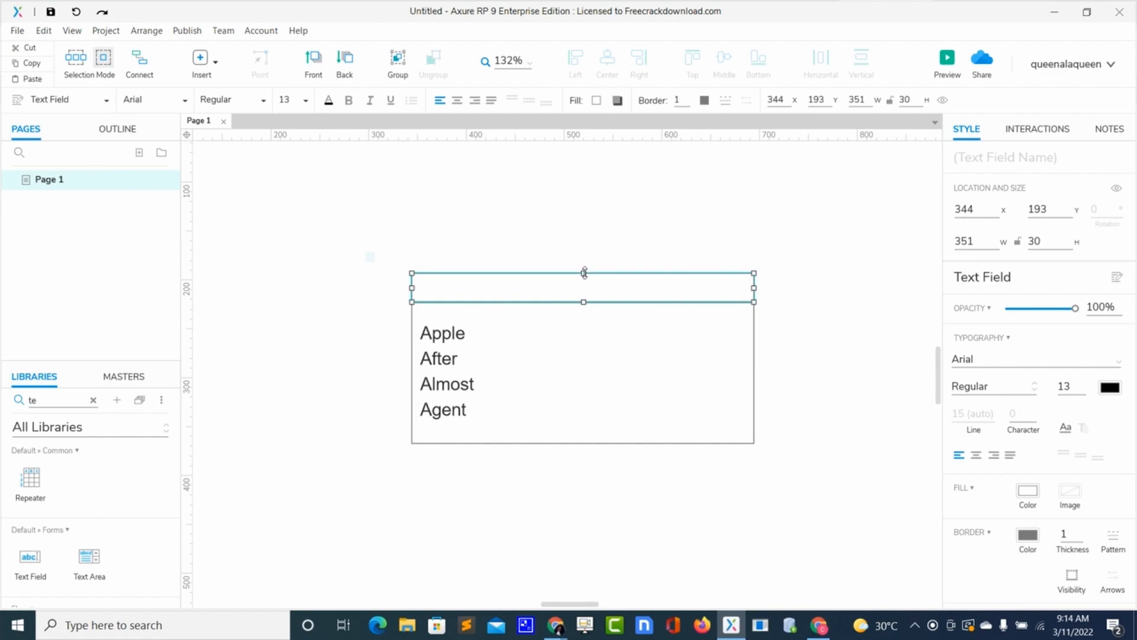
pyautogui.click(1021, 139)
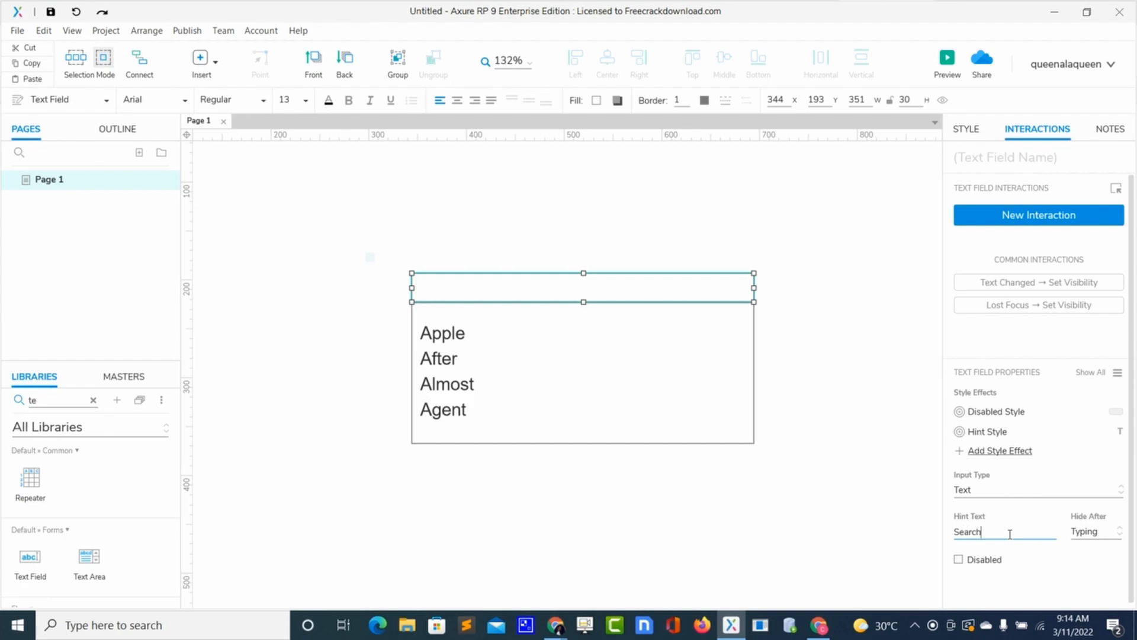
pyautogui.click(683, 496)
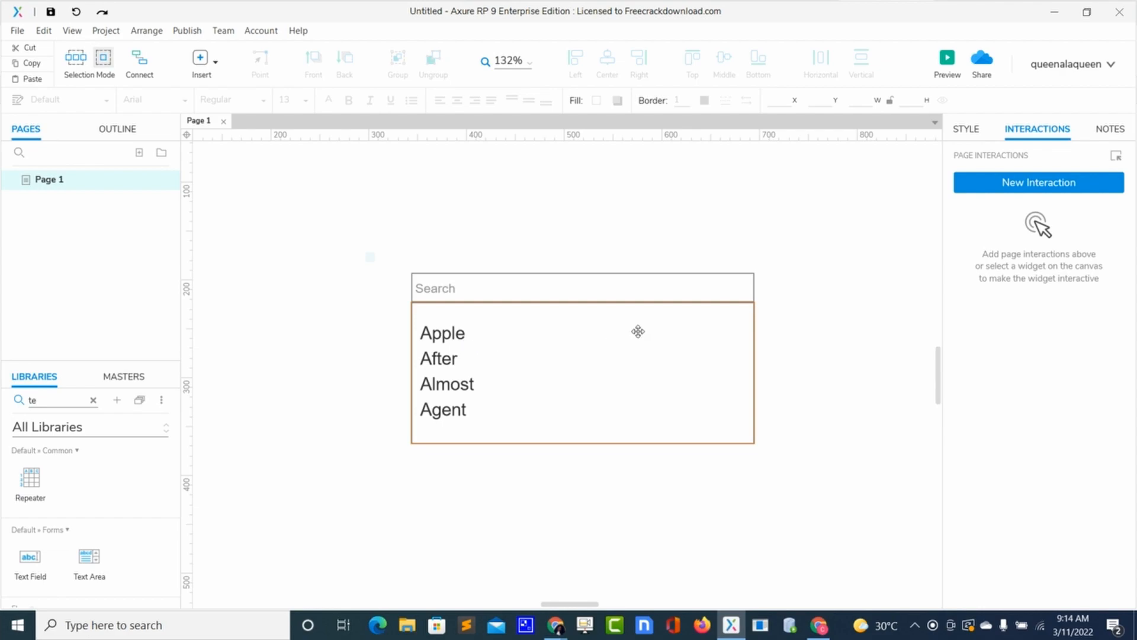
# Convert the box and its four words into one dynamic panel and set that panel to hidden
pyautogui.click(617, 409)
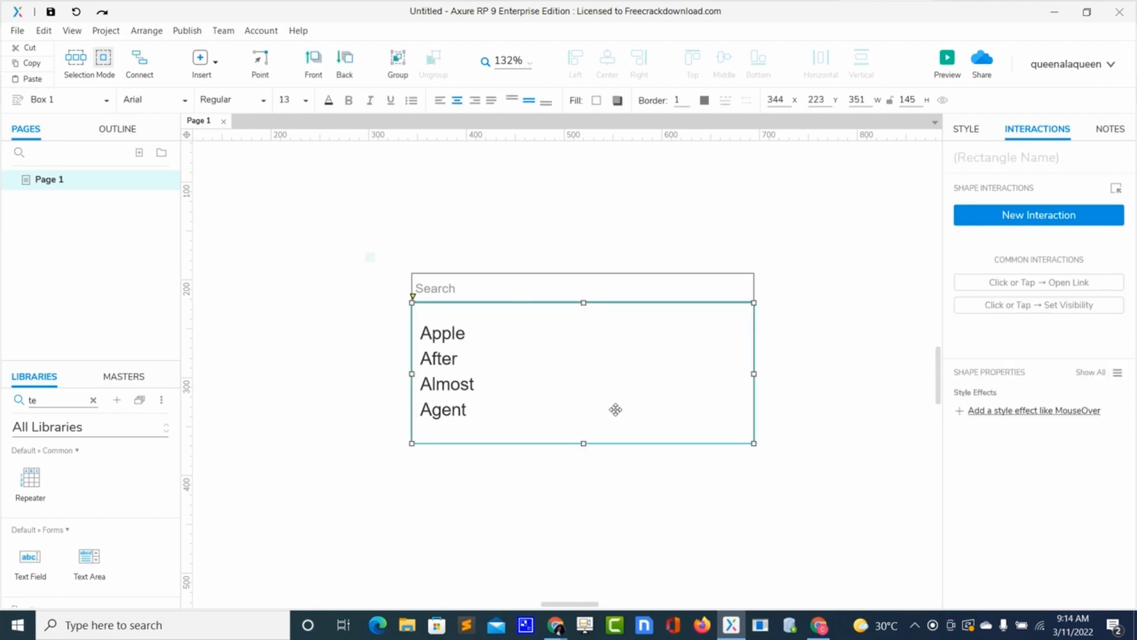
pyautogui.keyDown('ctrl'); pyautogui.click(435, 332); pyautogui.keyUp('ctrl')
pyautogui.keyDown('ctrl'); pyautogui.click(435, 357); pyautogui.keyUp('ctrl')
pyautogui.keyDown('ctrl'); pyautogui.click(436, 382); pyautogui.keyUp('ctrl')
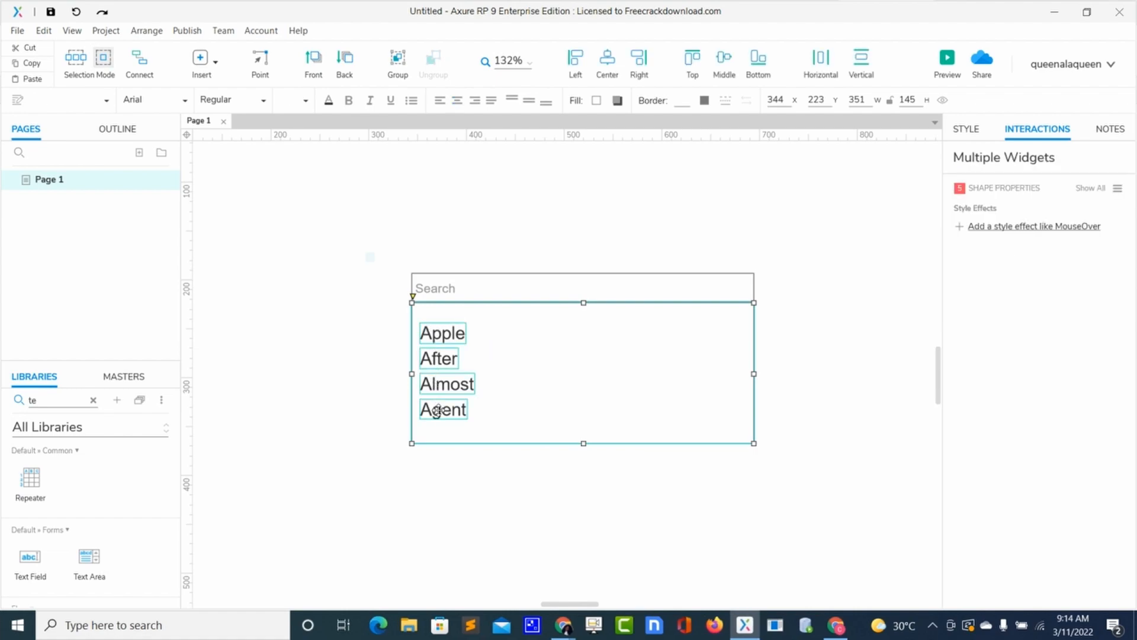
pyautogui.rightClick(437, 410)
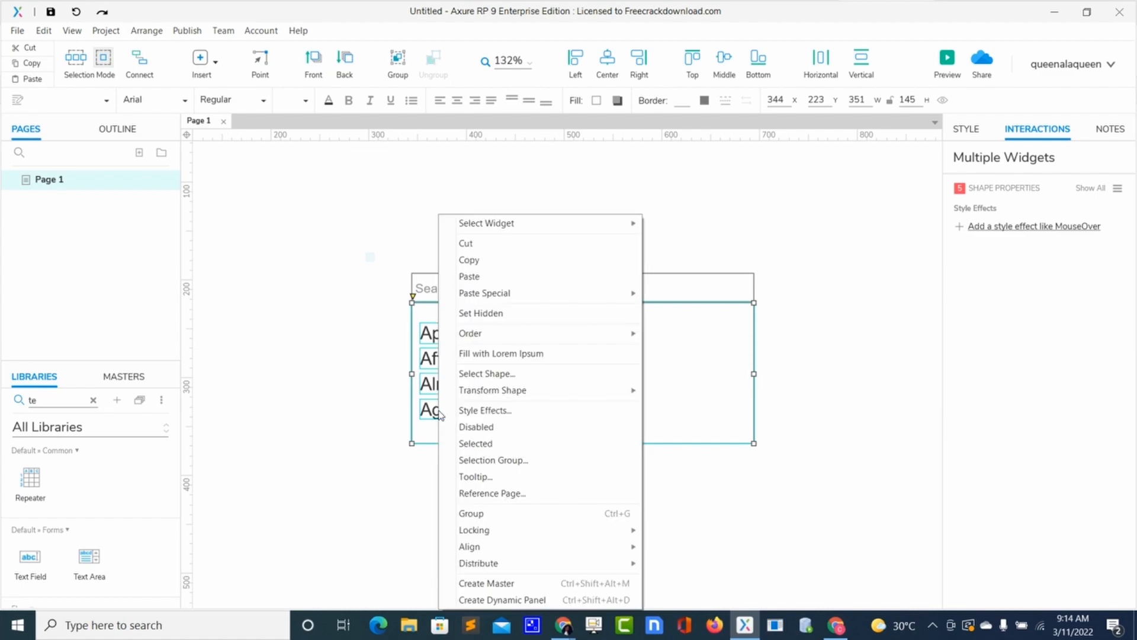
pyautogui.click(519, 599)
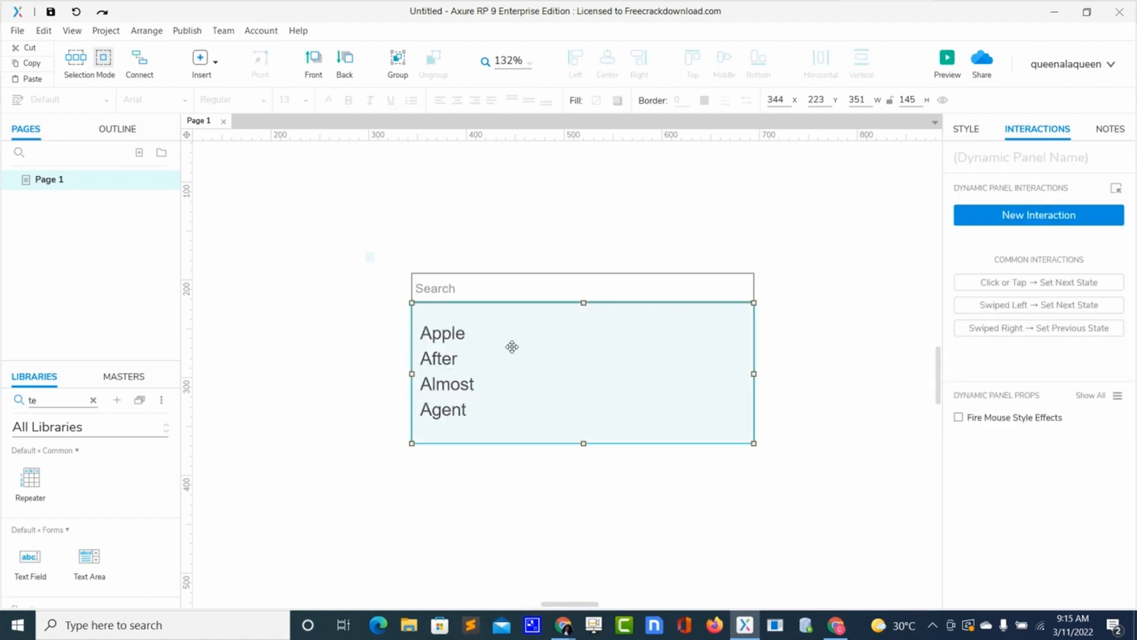
pyautogui.click(943, 102)
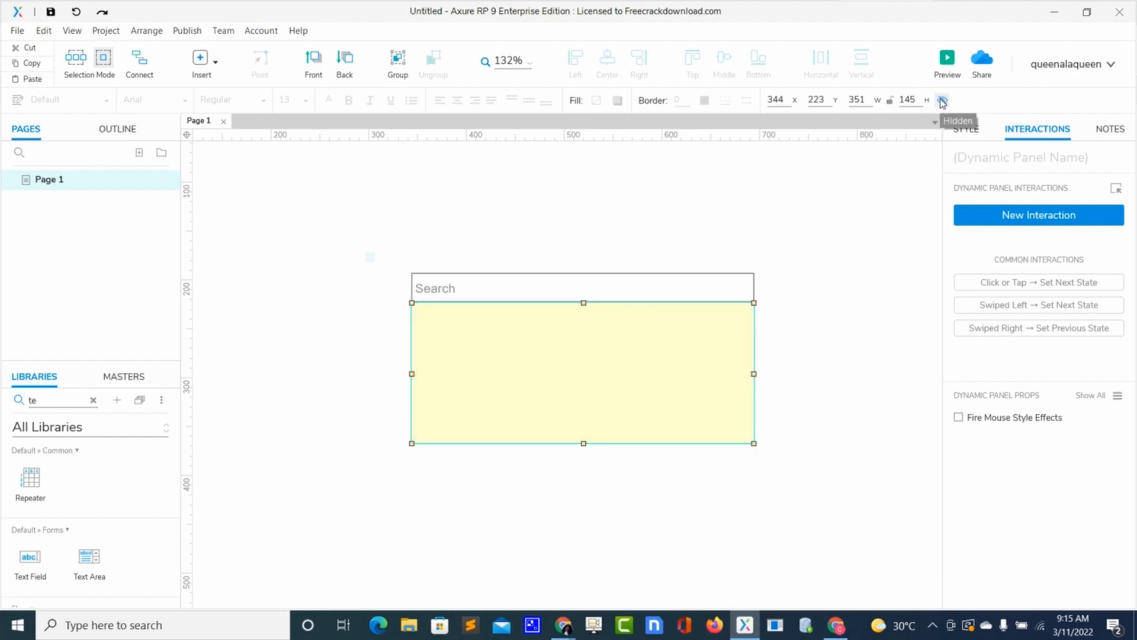
# Convert the "Search" text field above the hidden panel into its own dynamic panel
pyautogui.click(715, 282)
pyautogui.rightClick(716, 284)
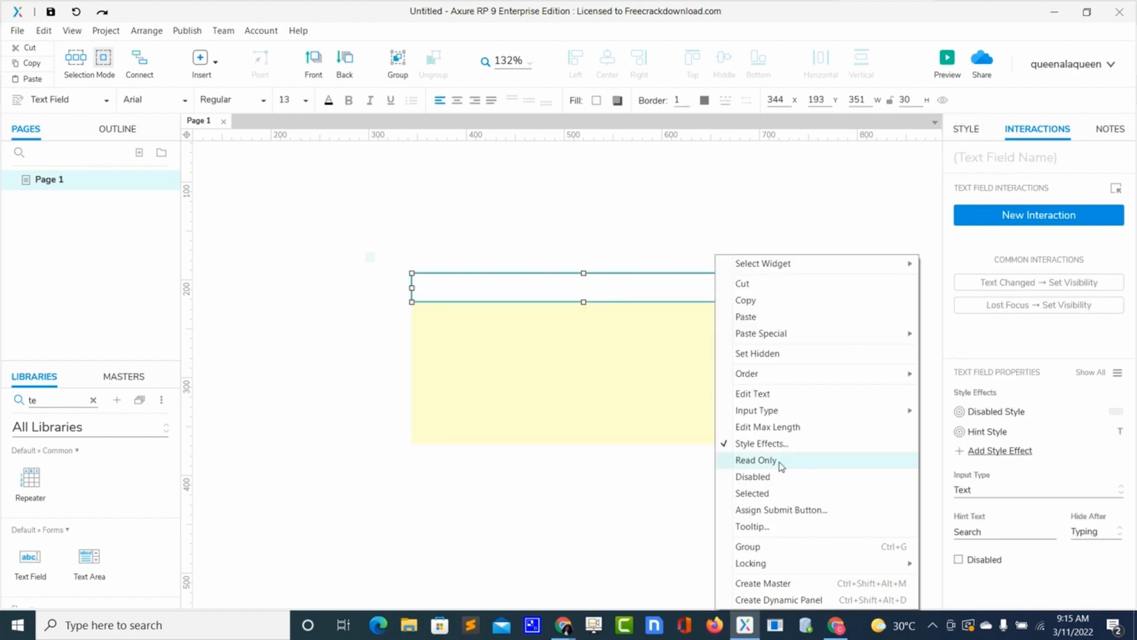
pyautogui.click(747, 600)
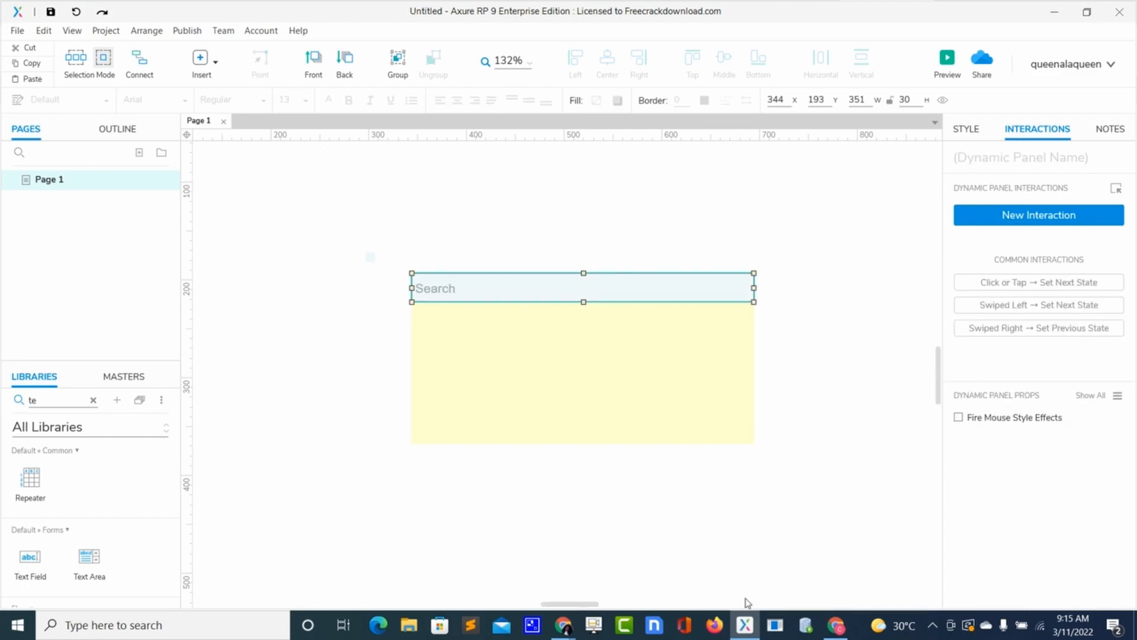
# Preview the page in the browser and test the Search field by entering random text and clearing it again
pyautogui.click(837, 203)
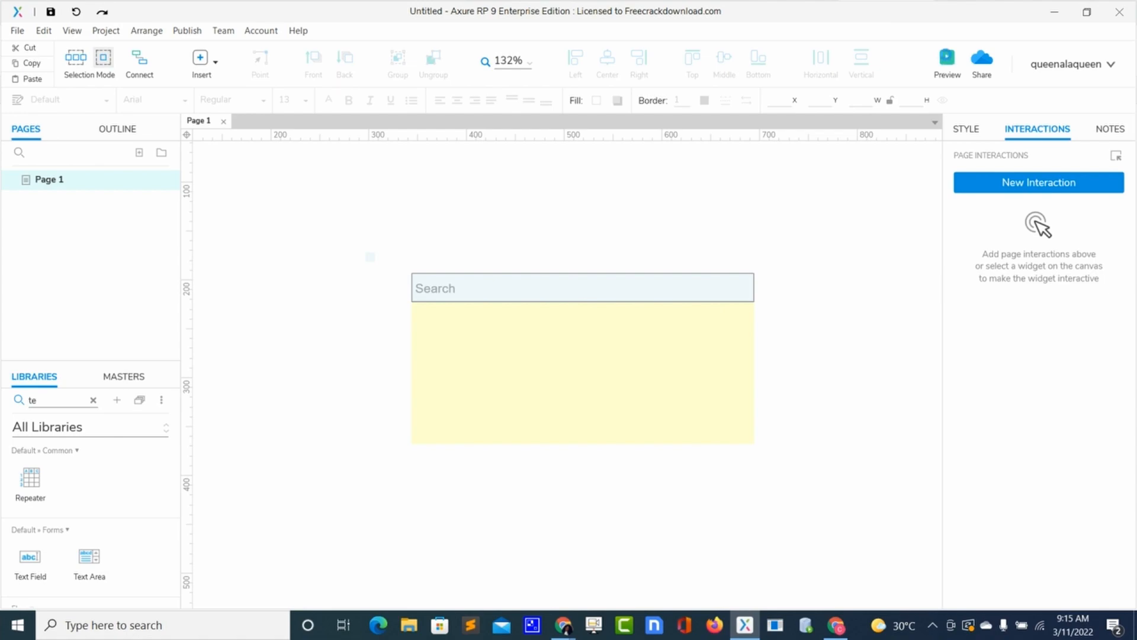
pyautogui.click(948, 58)
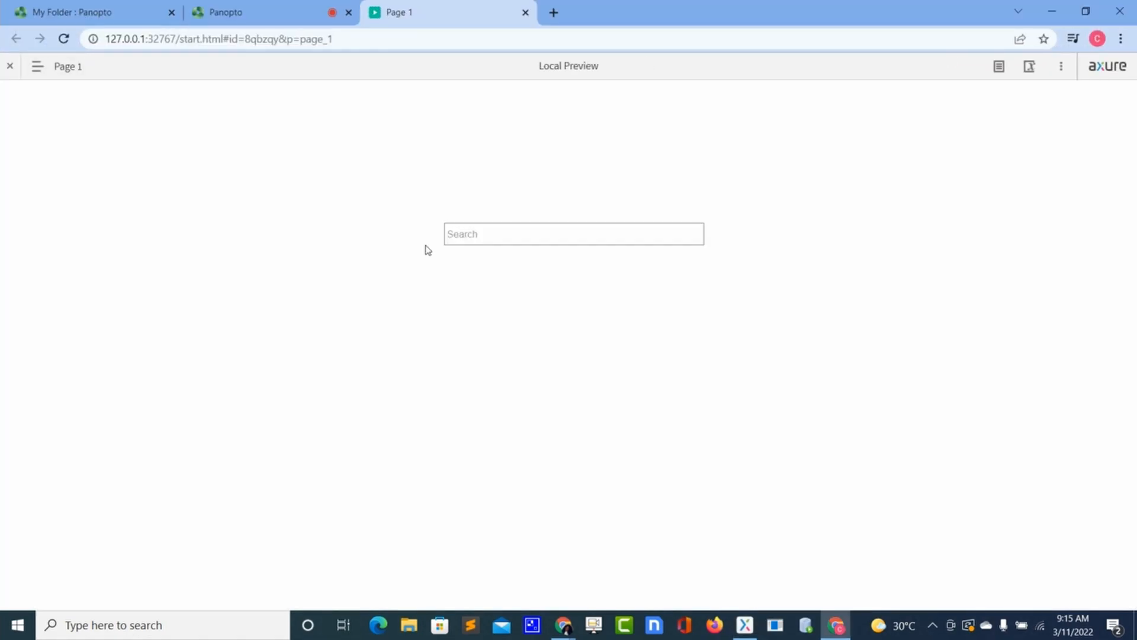
pyautogui.click(520, 233)
pyautogui.write('sdfghjkl;lkjhgfdsdfghjk')
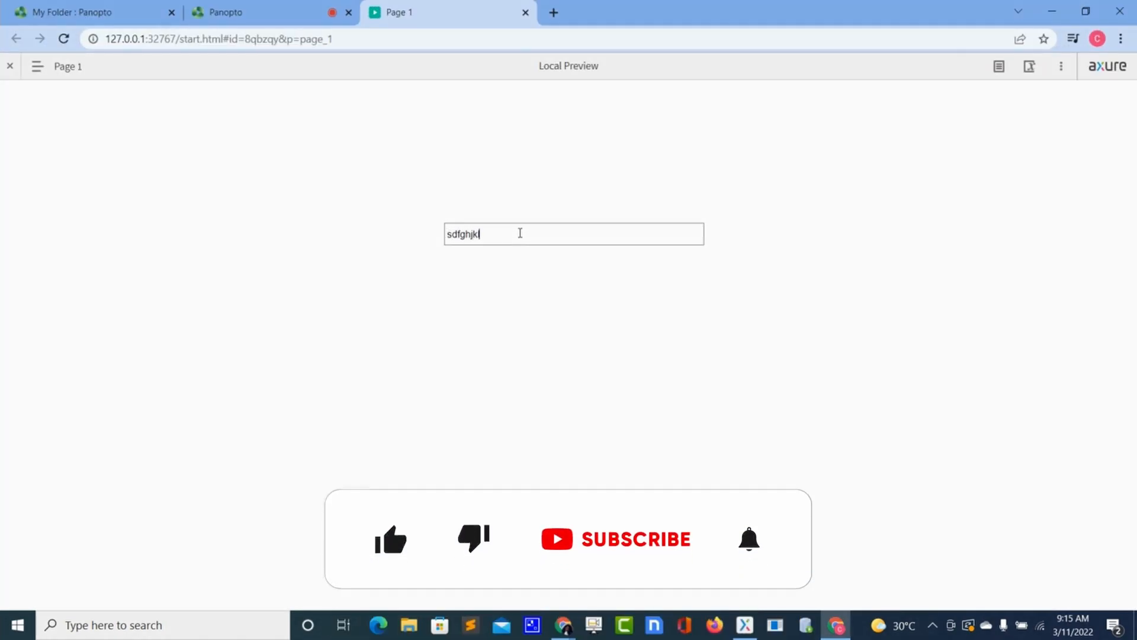
pyautogui.write('lkjhgfghjk')
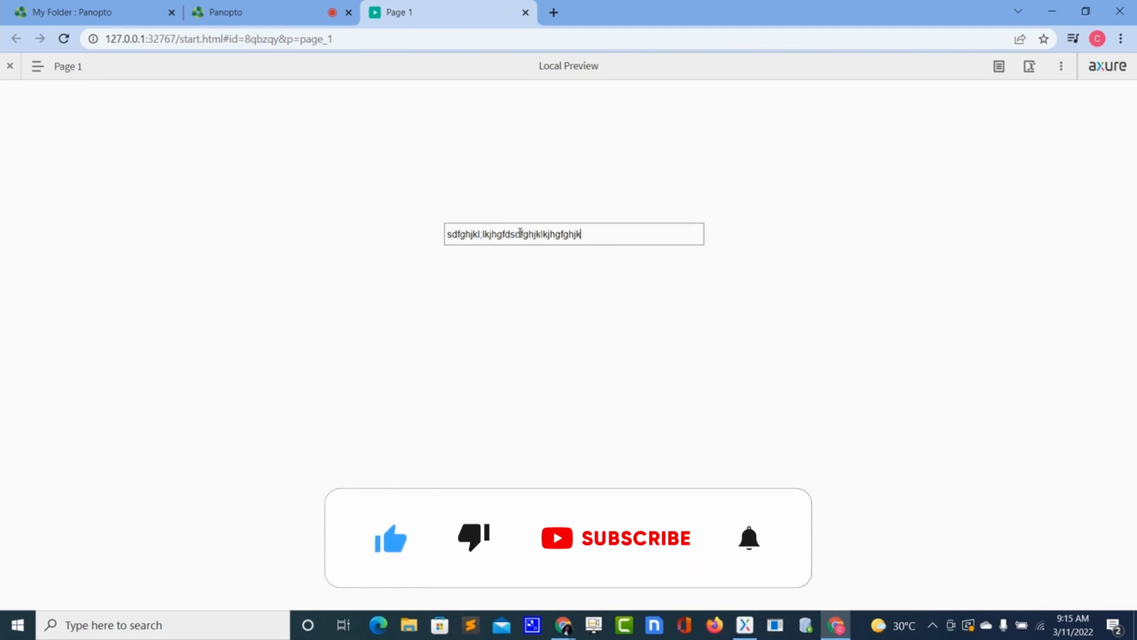
pyautogui.press('BackSpace')
pyautogui.press('BackSpace')
pyautogui.press('BackSpace')
pyautogui.press('BackSpace')
pyautogui.press('BackSpace')
pyautogui.press('BackSpace')
pyautogui.press('BackSpace')
pyautogui.press('BackSpace')
pyautogui.press('BackSpace')
pyautogui.press('BackSpace')
pyautogui.press('BackSpace')
pyautogui.press('BackSpace')
pyautogui.press('BackSpace')
pyautogui.press('BackSpace')
pyautogui.press('BackSpace')
pyautogui.press('BackSpace')
pyautogui.press('BackSpace')
pyautogui.press('BackSpace')
pyautogui.press('BackSpace')
pyautogui.press('BackSpace')
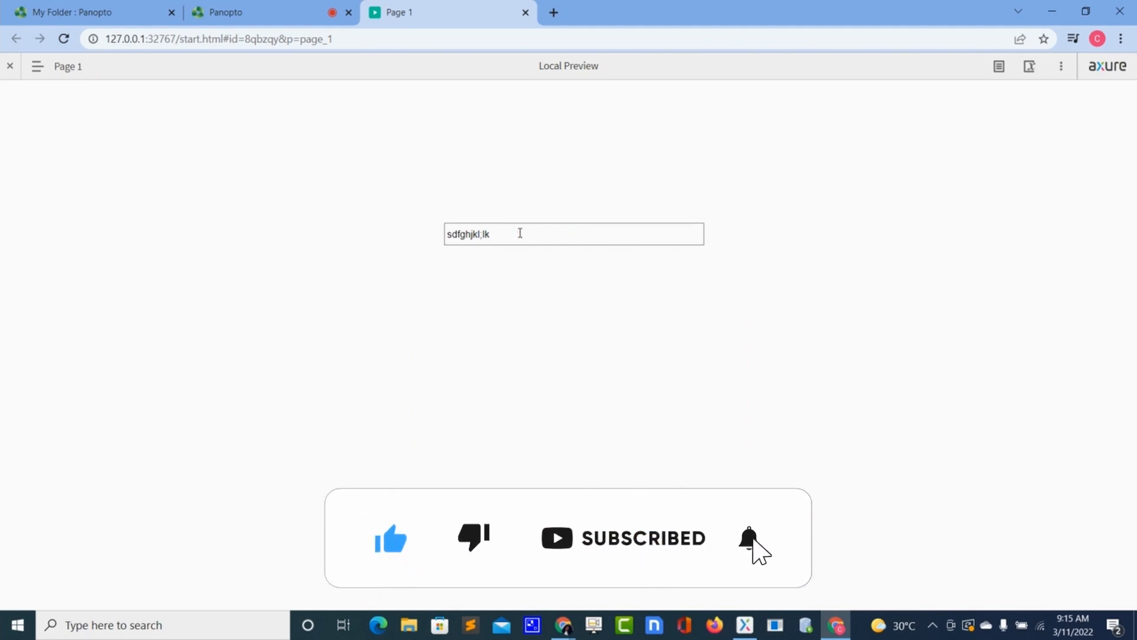
pyautogui.write('quekjk')
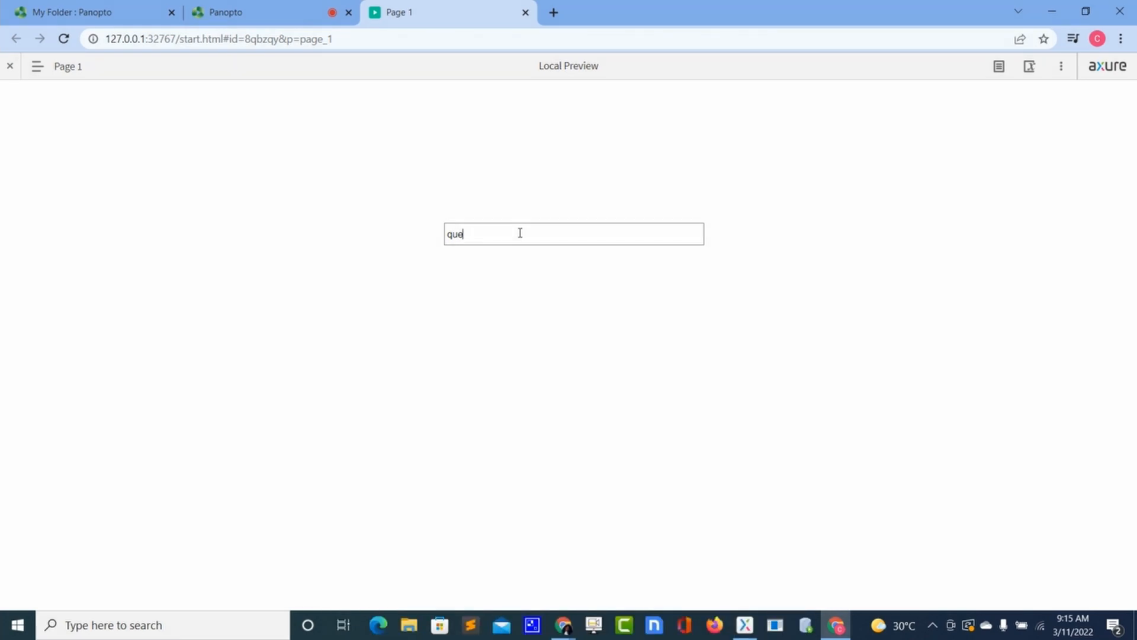
pyautogui.press('BackSpace')
# Bring up the same local preview address in the other Chrome window and return to Axure RP
pyautogui.click(424, 40)
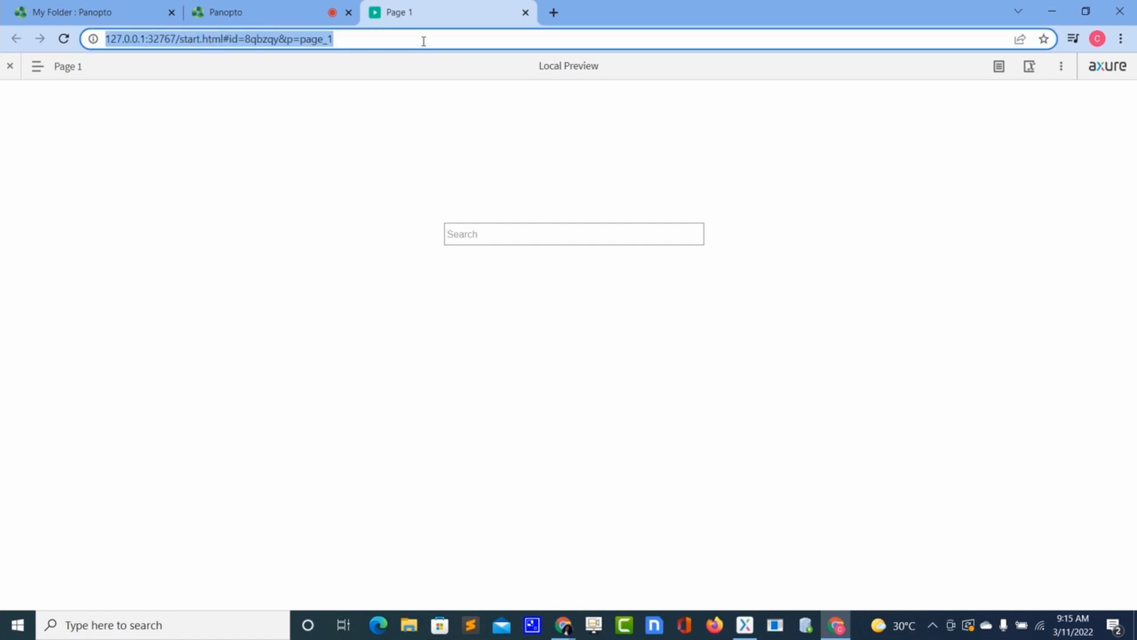
pyautogui.hotkey('alt', 'Tab')
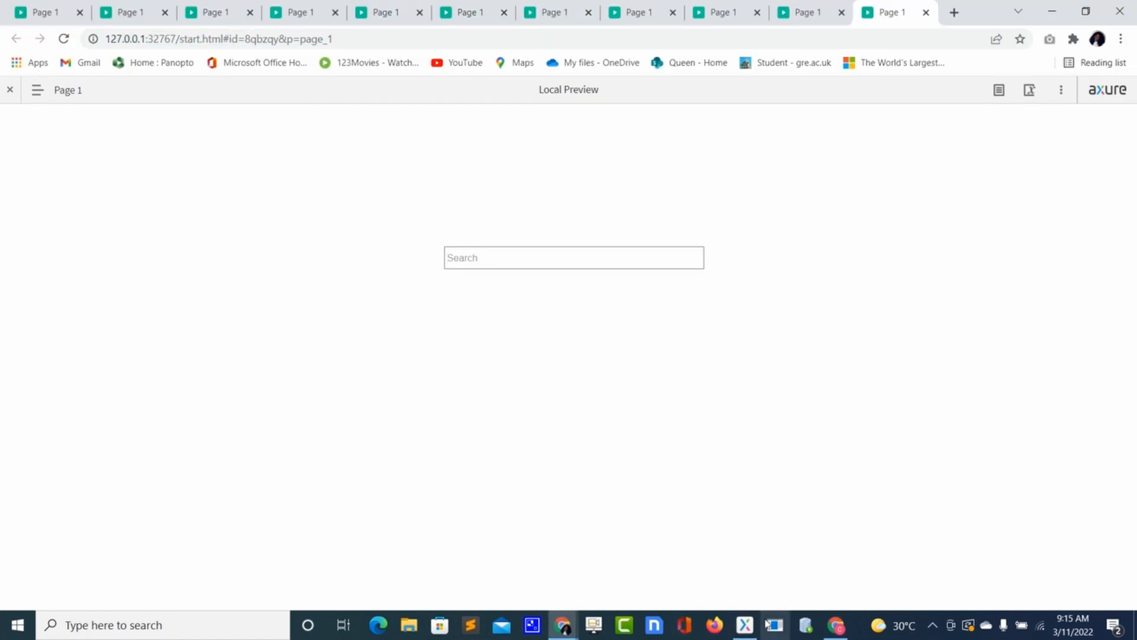
pyautogui.click(745, 626)
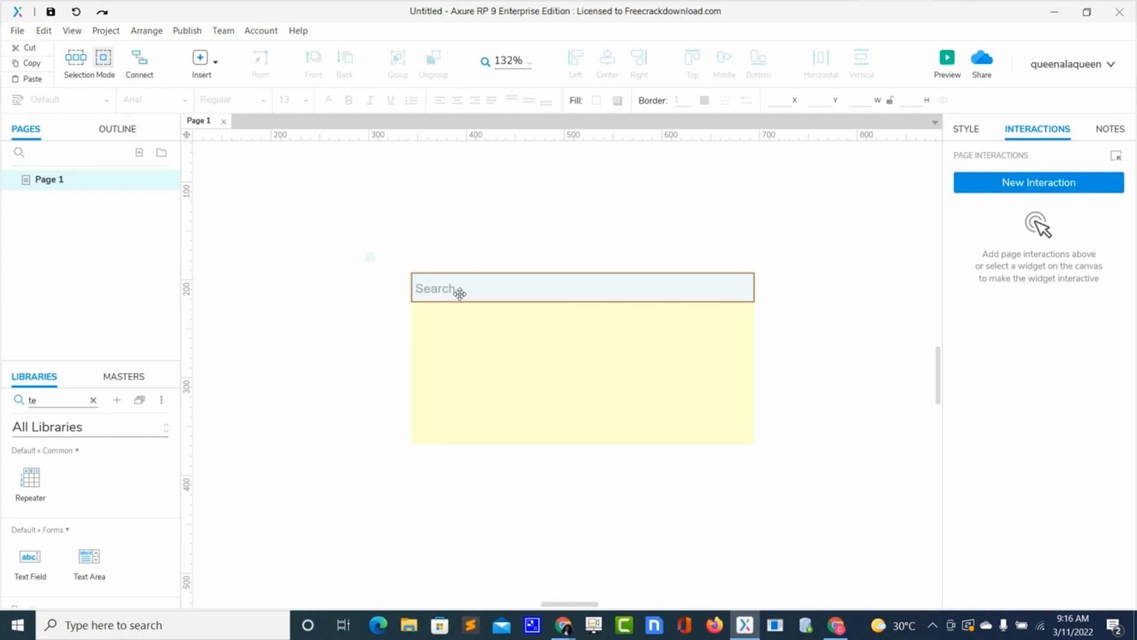
# Inside the search panel's State1, give the text field a Text Changed interaction with a Show/Hide action targeting the word list's dynamic panel
pyautogui.doubleClick(678, 286)
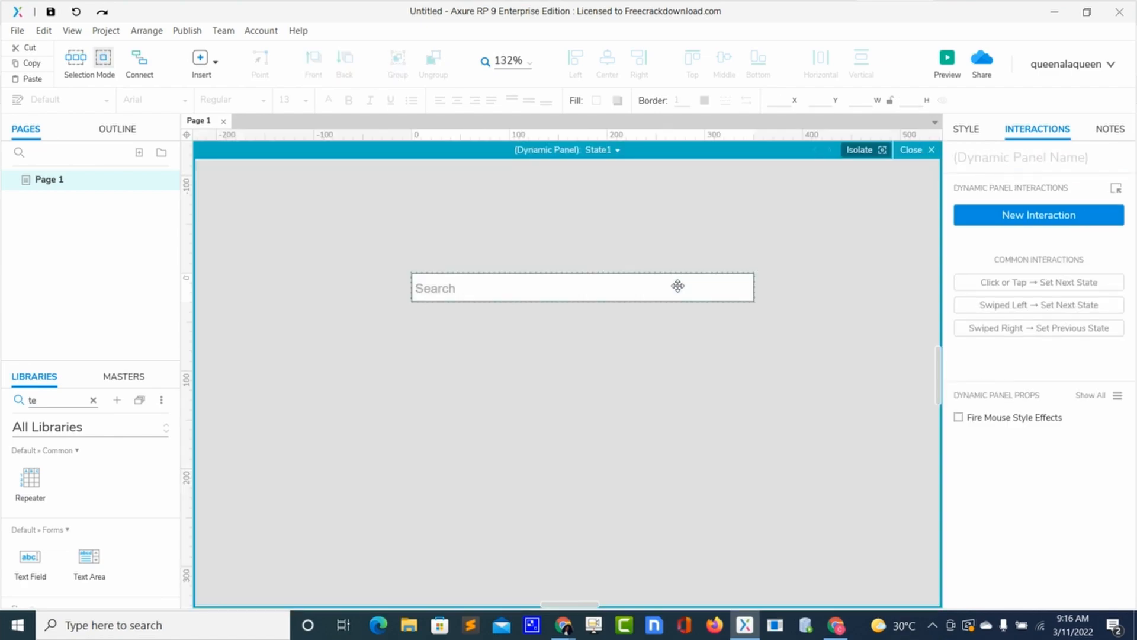
pyautogui.click(677, 286)
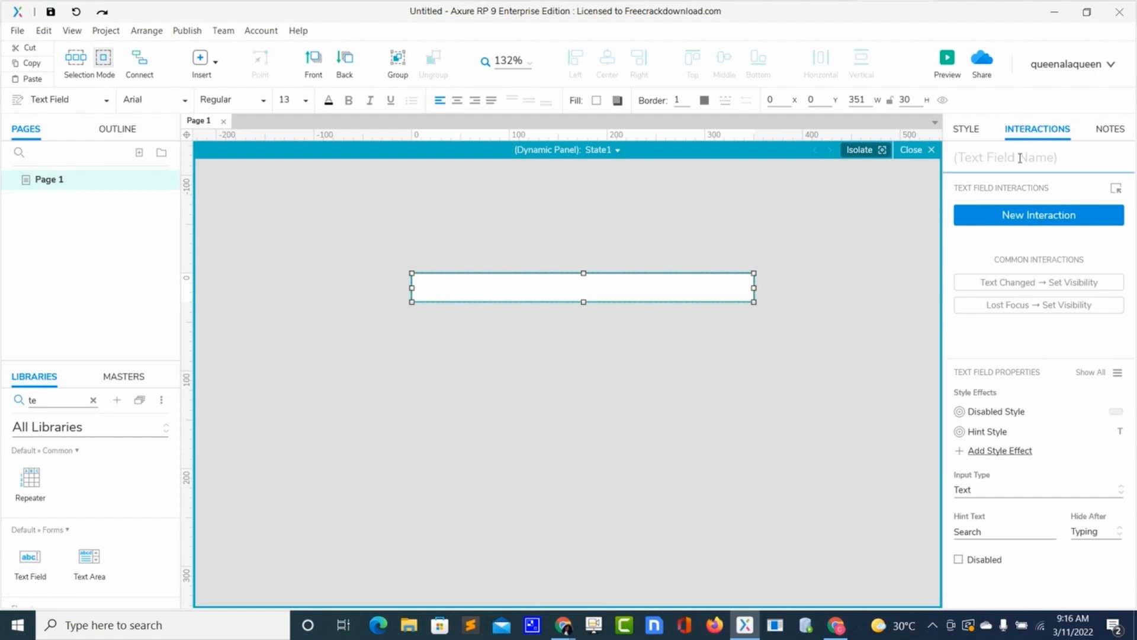
pyautogui.click(1015, 213)
pyautogui.scroll(-3, 1013, 459)
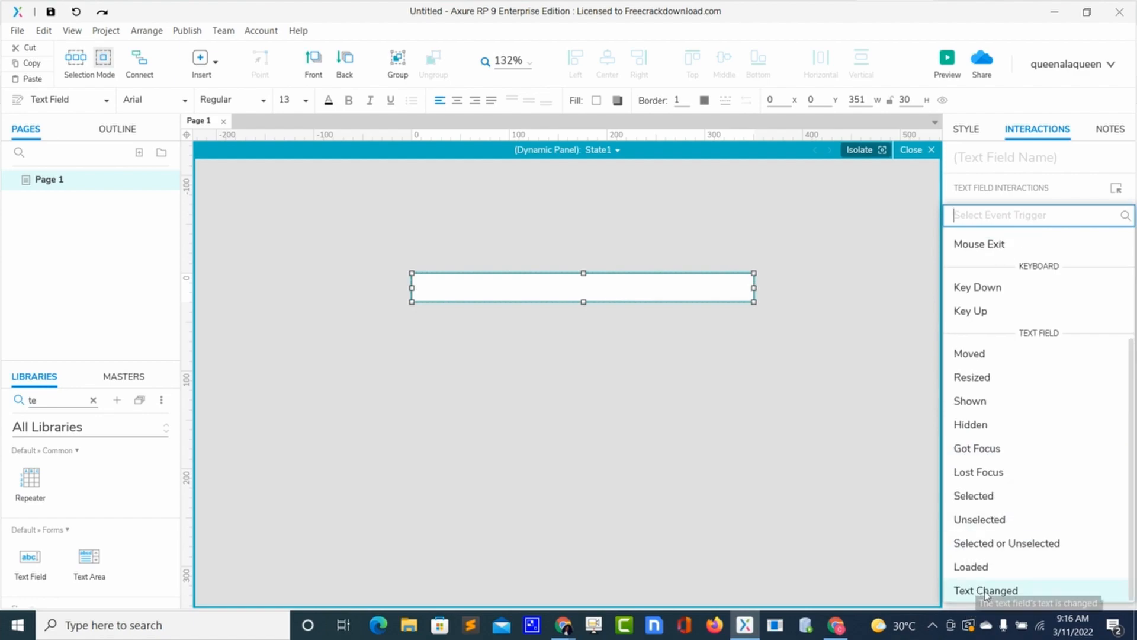
pyautogui.click(993, 590)
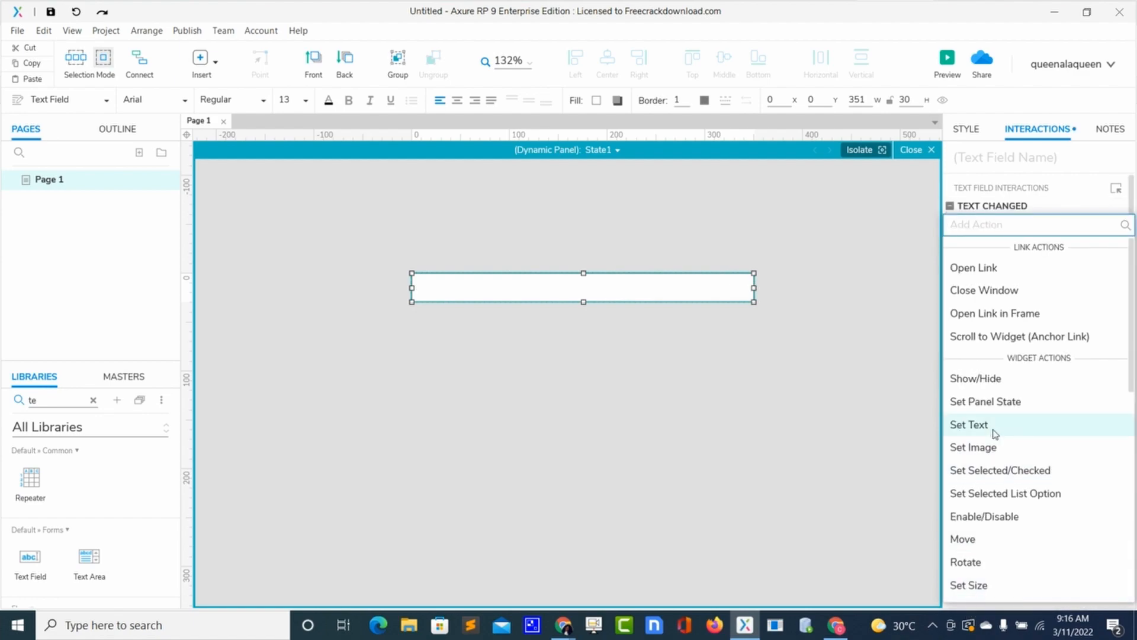
pyautogui.click(973, 379)
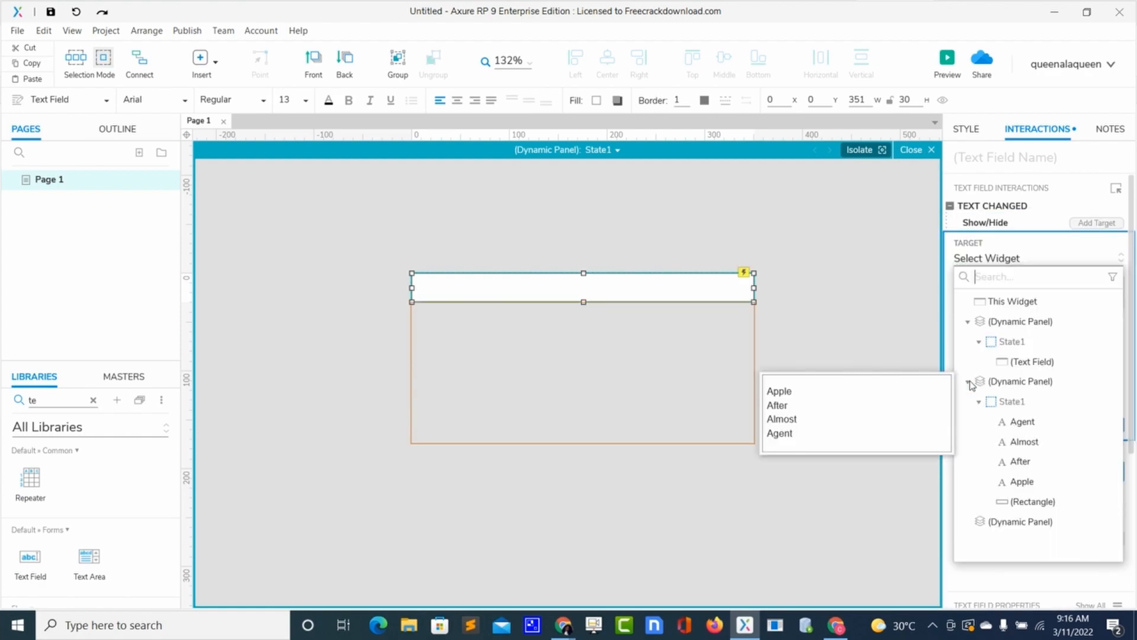
pyautogui.click(1028, 382)
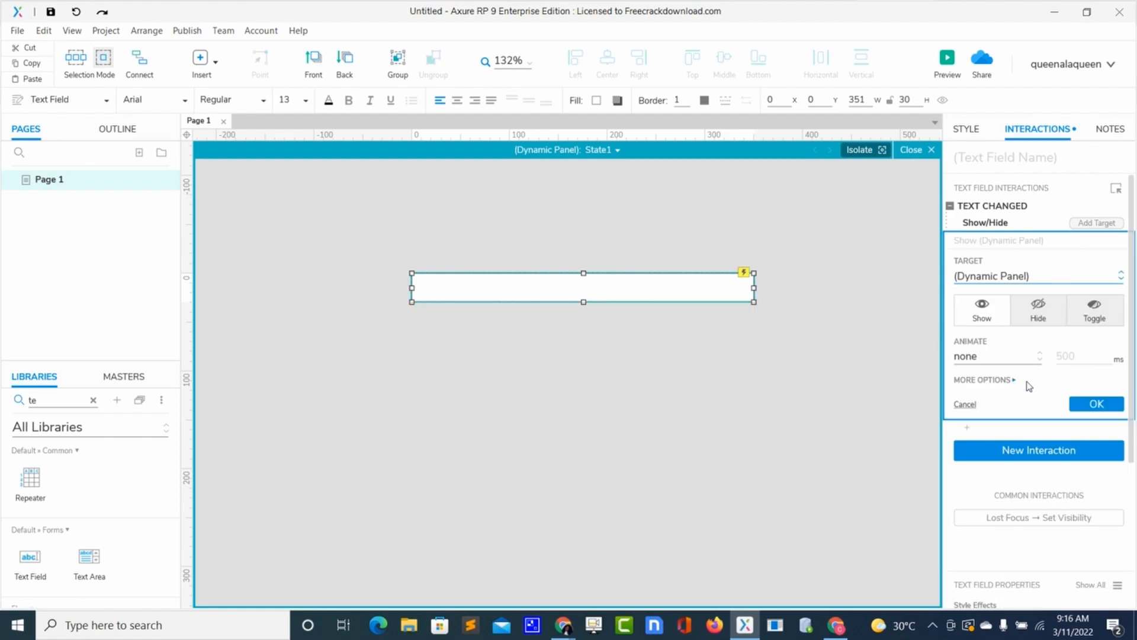
# Set the Show action's animation to fade at 500 ms and confirm the action
pyautogui.click(1006, 356)
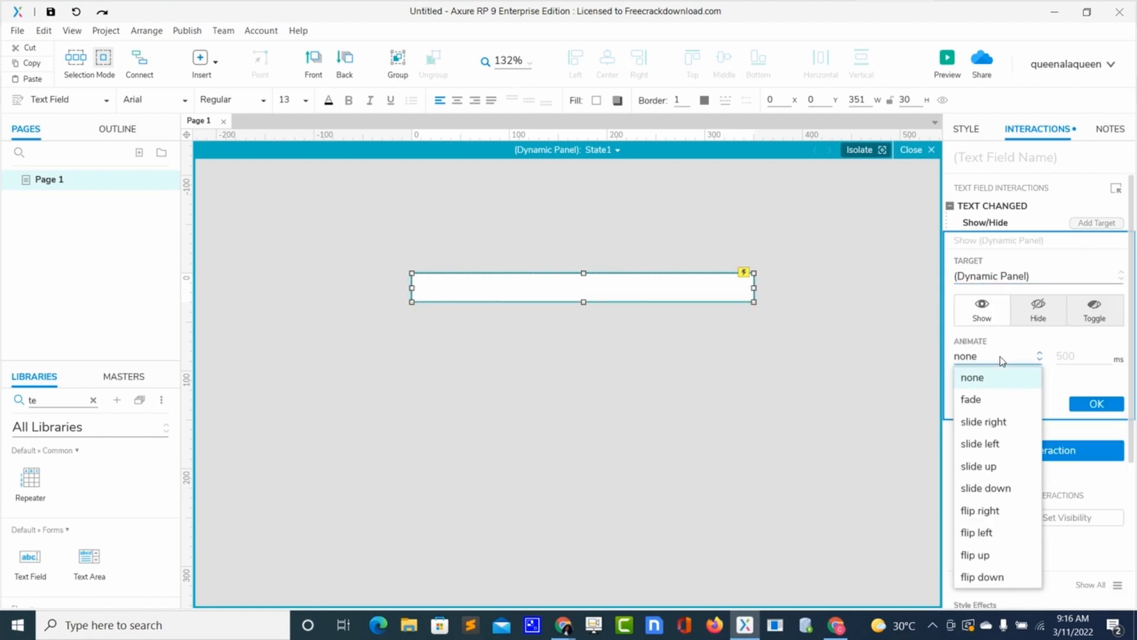
pyautogui.click(977, 401)
pyautogui.click(1016, 360)
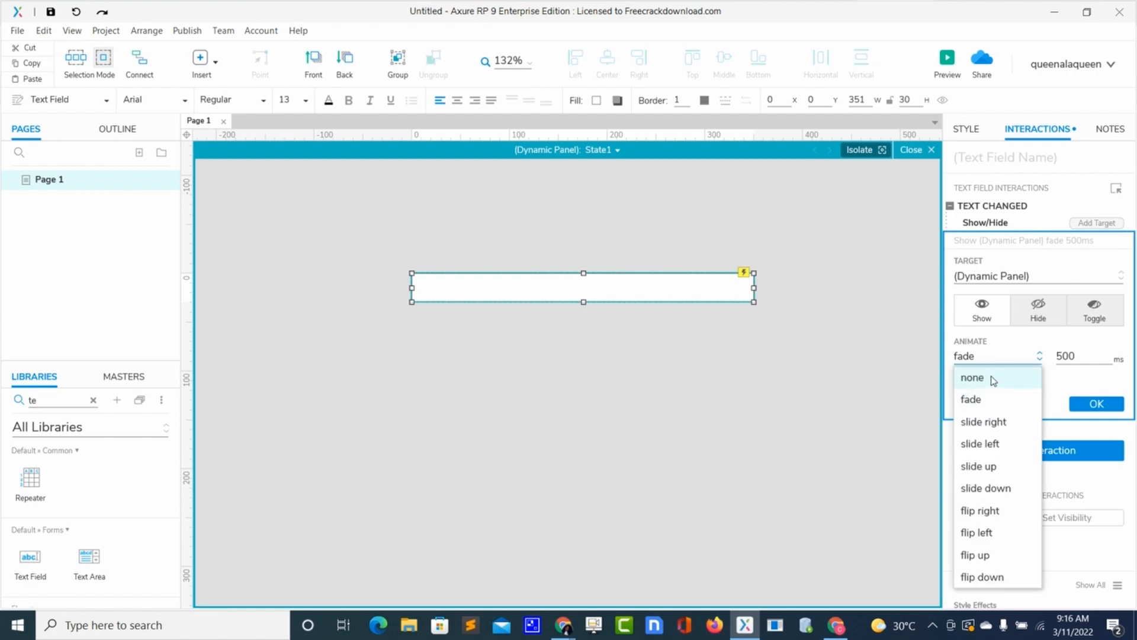
pyautogui.click(1076, 395)
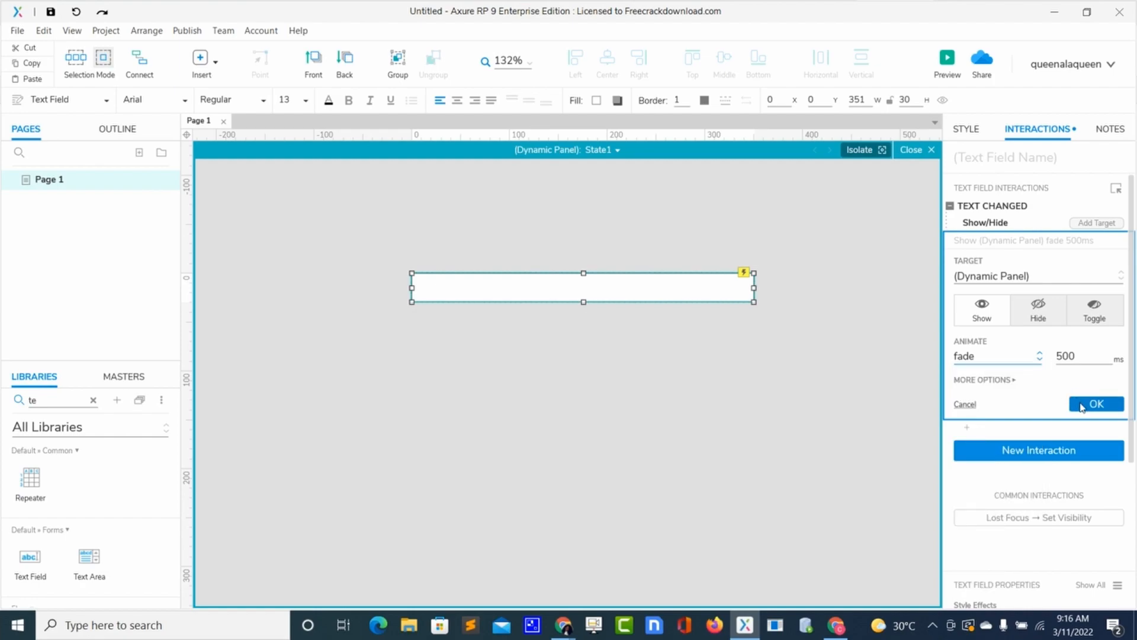
pyautogui.click(1081, 405)
pyautogui.click(844, 303)
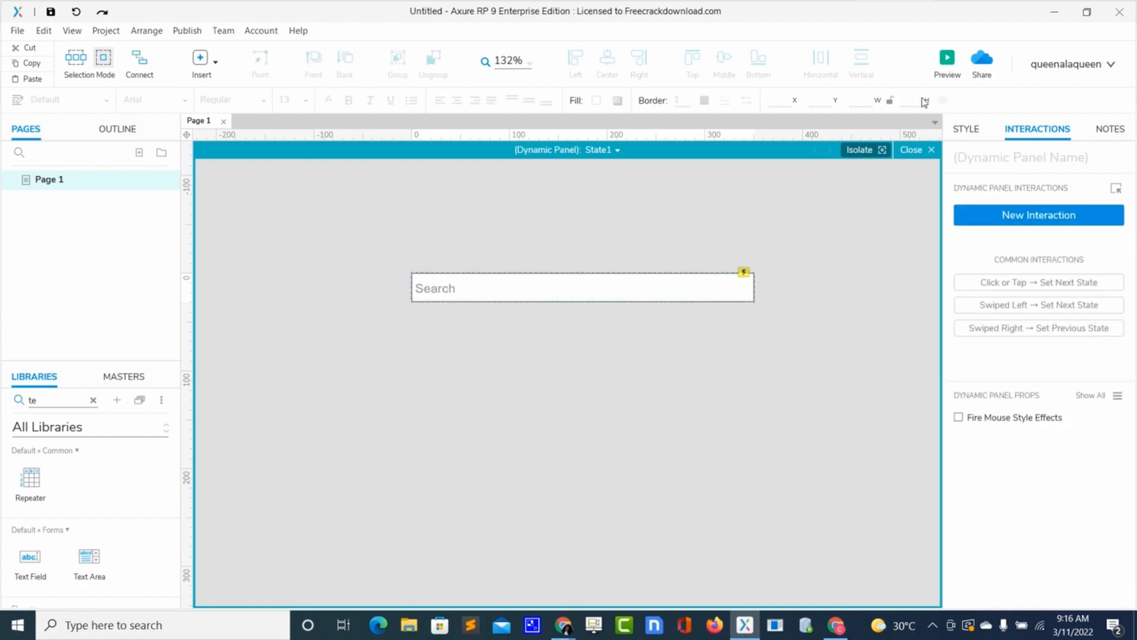
# Preview the updated page, reload it, and test the Search field by entering random letters and deleting them
pyautogui.click(947, 59)
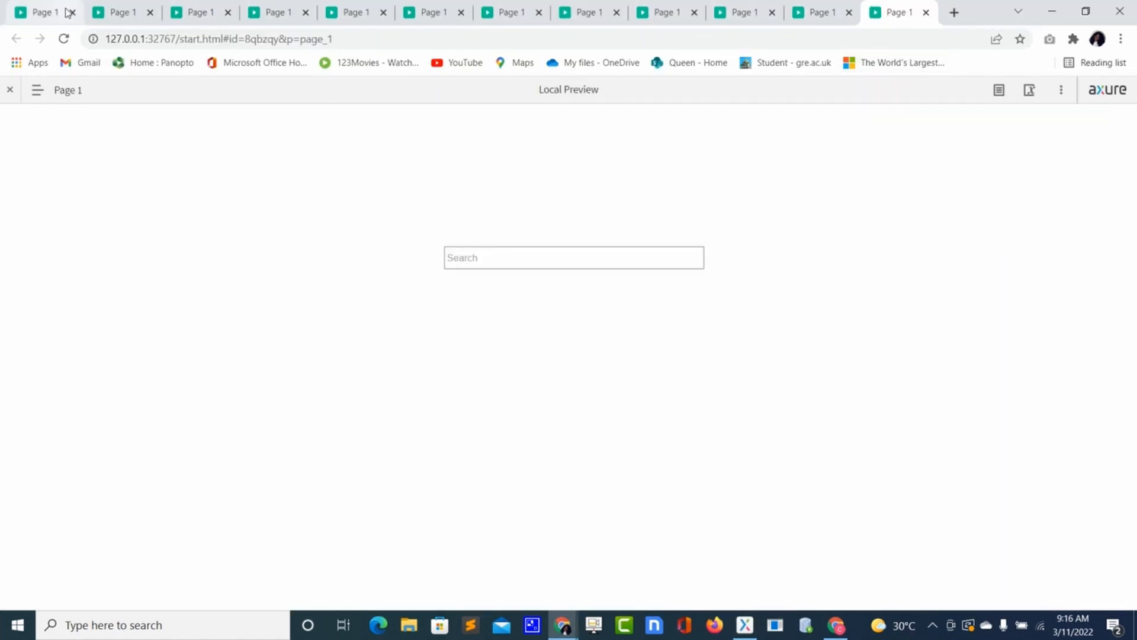
pyautogui.click(64, 39)
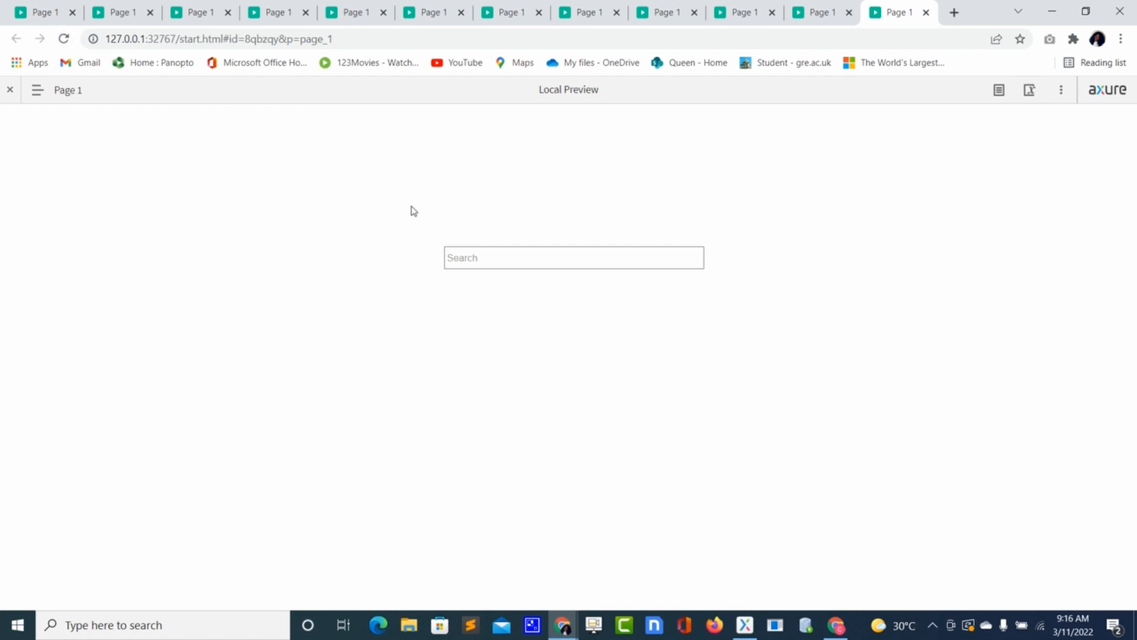
pyautogui.write('dfghjklkjhgfdfghjklgfdfghjk')
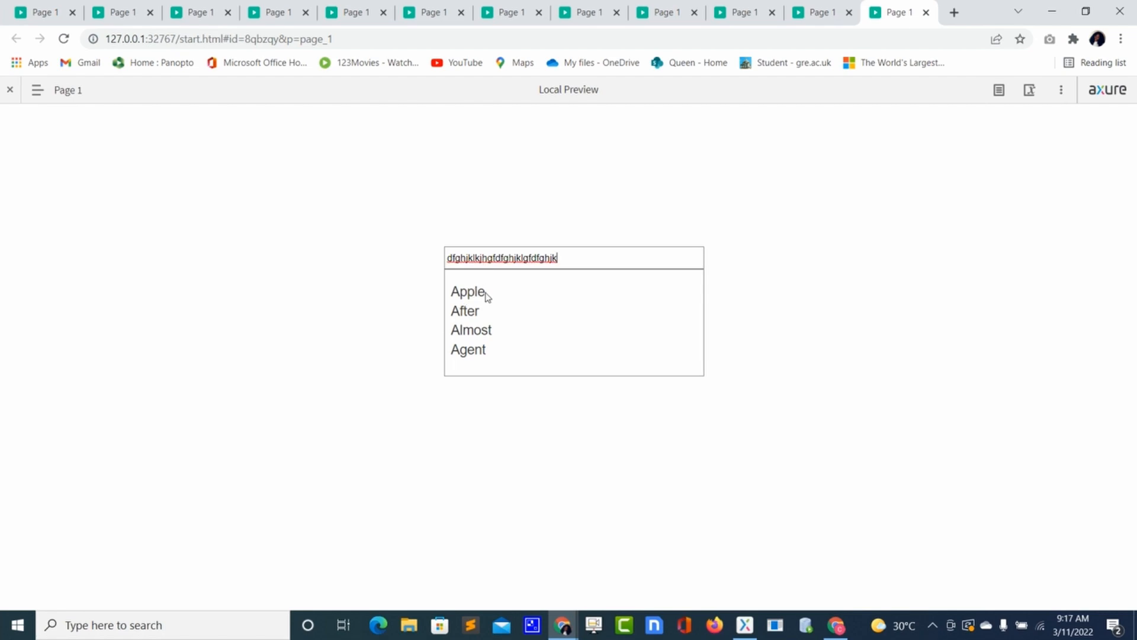
pyautogui.press('BackSpace')
pyautogui.press('BackSpace')
pyautogui.press('BackSpace')
pyautogui.press('BackSpace')
pyautogui.press('BackSpace')
pyautogui.press('BackSpace')
pyautogui.press('BackSpace')
pyautogui.press('BackSpace')
pyautogui.press('BackSpace')
pyautogui.press('BackSpace')
pyautogui.press('BackSpace')
pyautogui.press('BackSpace')
pyautogui.press('BackSpace')
pyautogui.press('BackSpace')
pyautogui.press('BackSpace')
pyautogui.press('BackSpace')
pyautogui.press('BackSpace')
pyautogui.press('BackSpace')
pyautogui.press('BackSpace')
pyautogui.press('BackSpace')
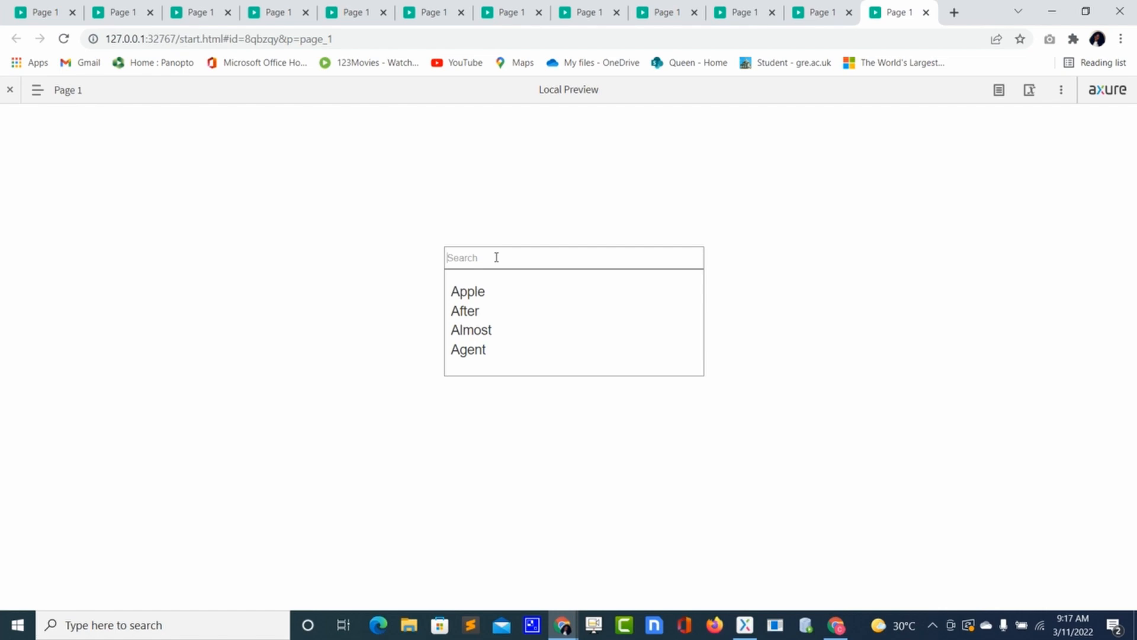
# Enter "q" in the previewed Search field, reload the page and repeat the same test
pyautogui.write('q')
pyautogui.click(63, 40)
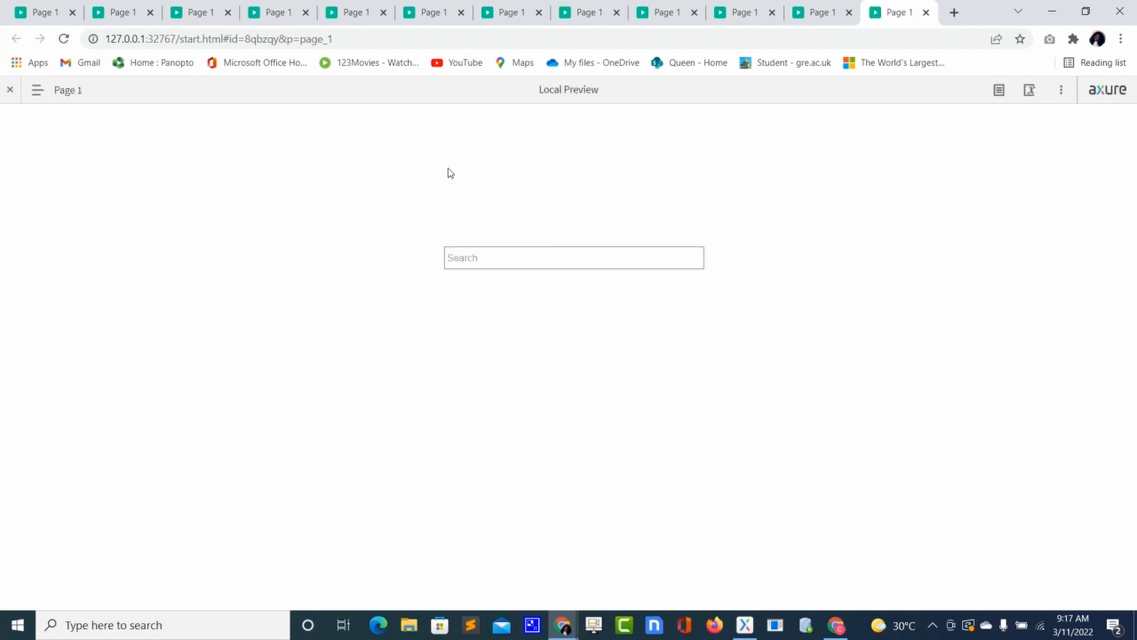
pyautogui.click(469, 259)
pyautogui.write('q')
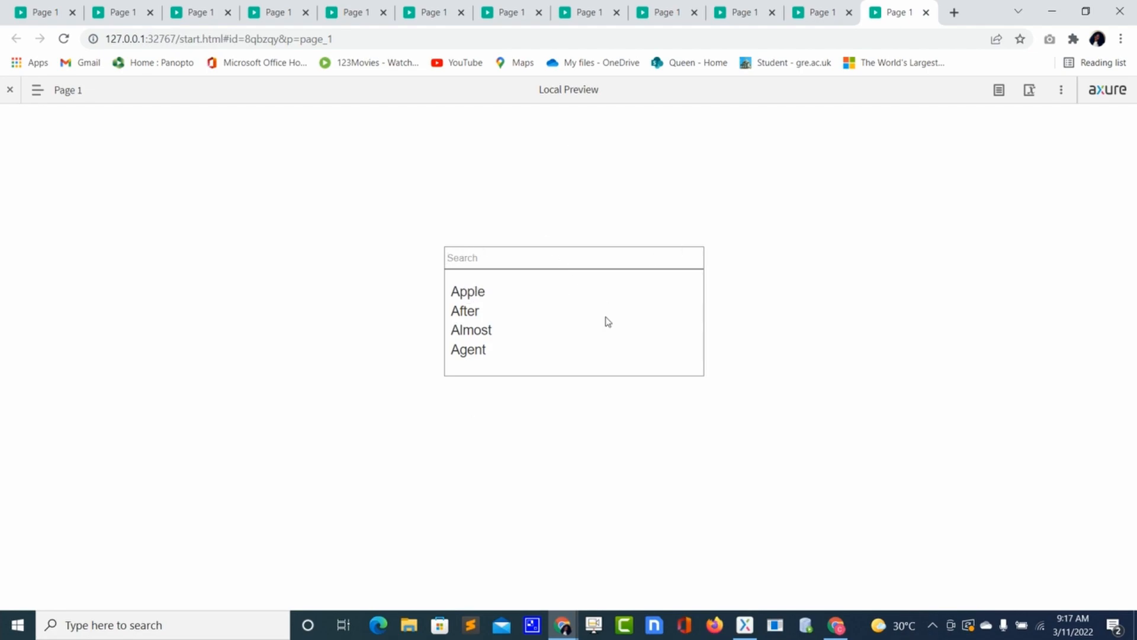
# Back in Axure RP, add a Case 1 condition to the text field's Text Changed event, checking the text on This Widget
pyautogui.hotkey('alt', 'Tab')
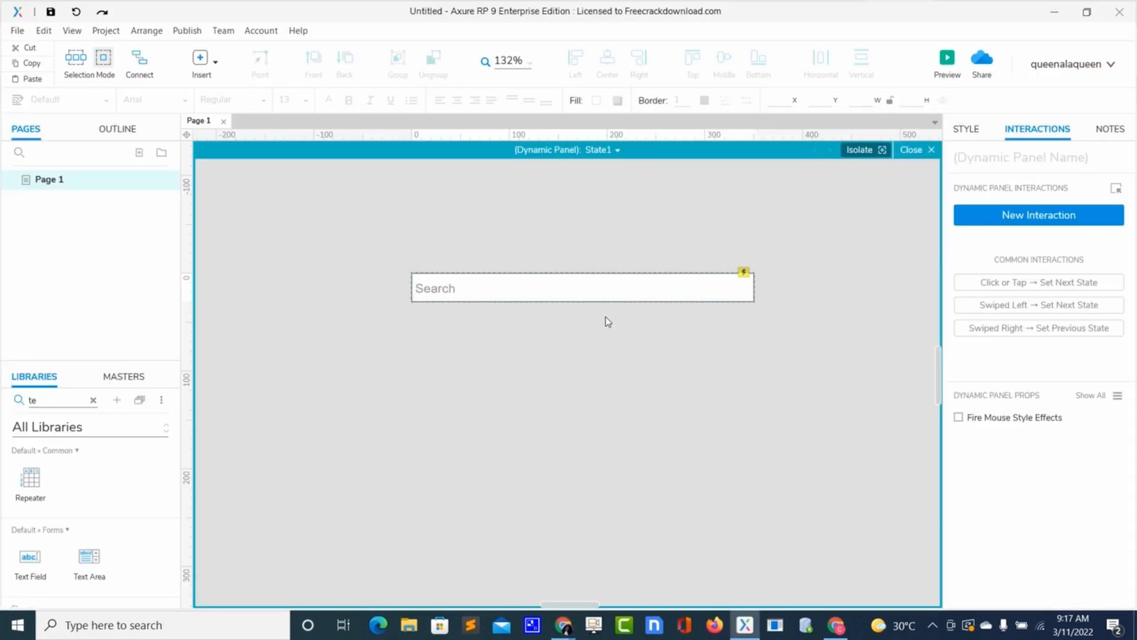
pyautogui.click(705, 290)
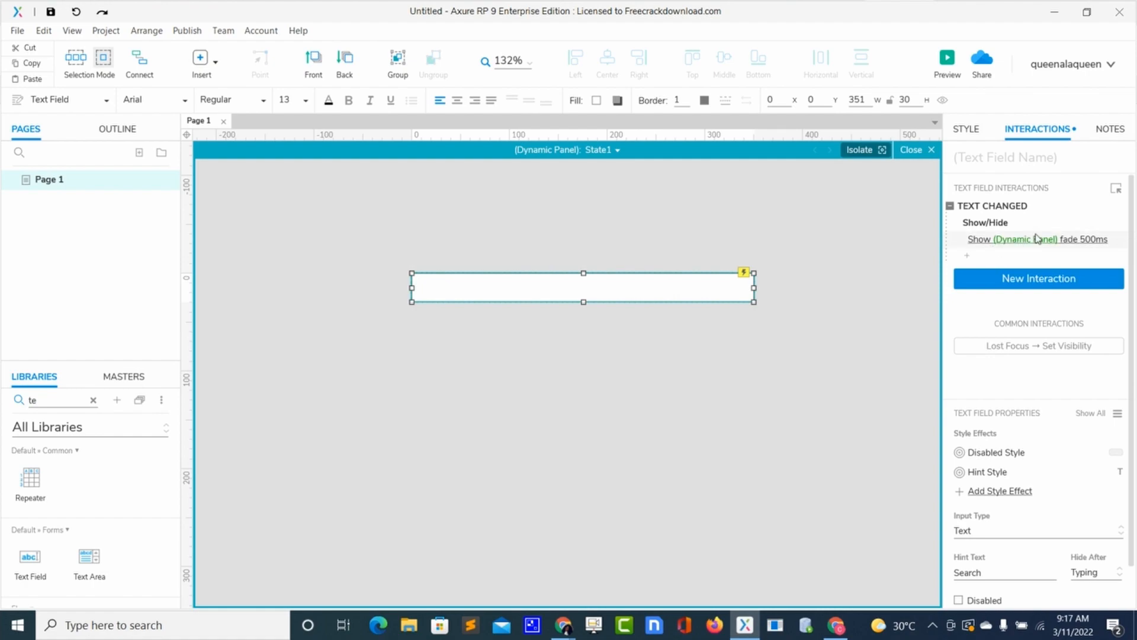
pyautogui.click(1081, 209)
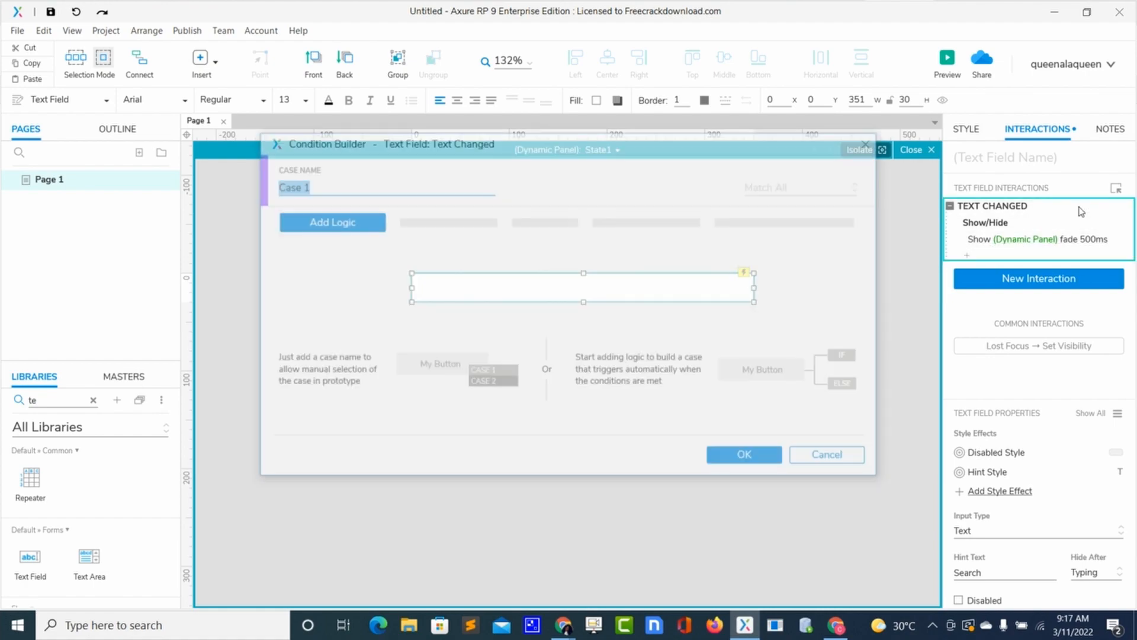
pyautogui.click(346, 225)
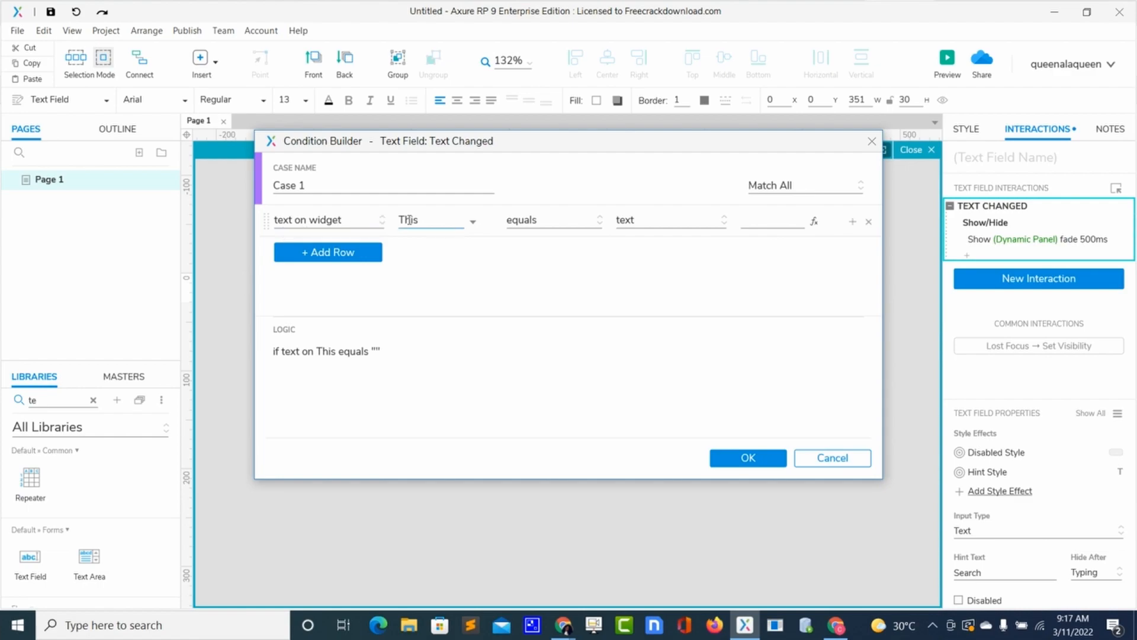
pyautogui.click(472, 224)
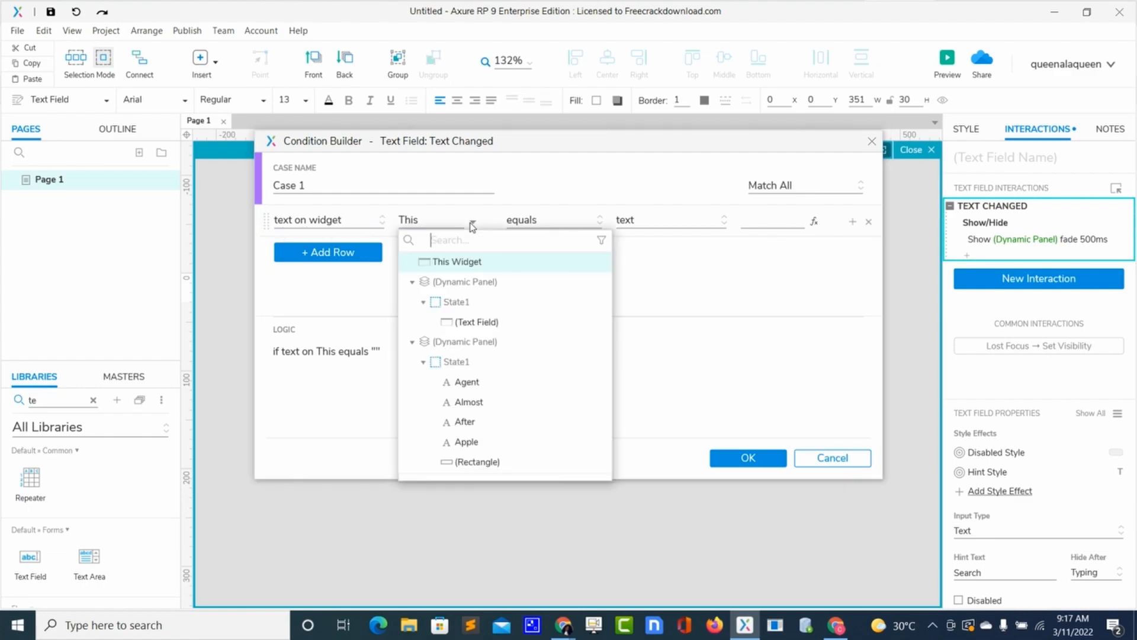
pyautogui.click(454, 263)
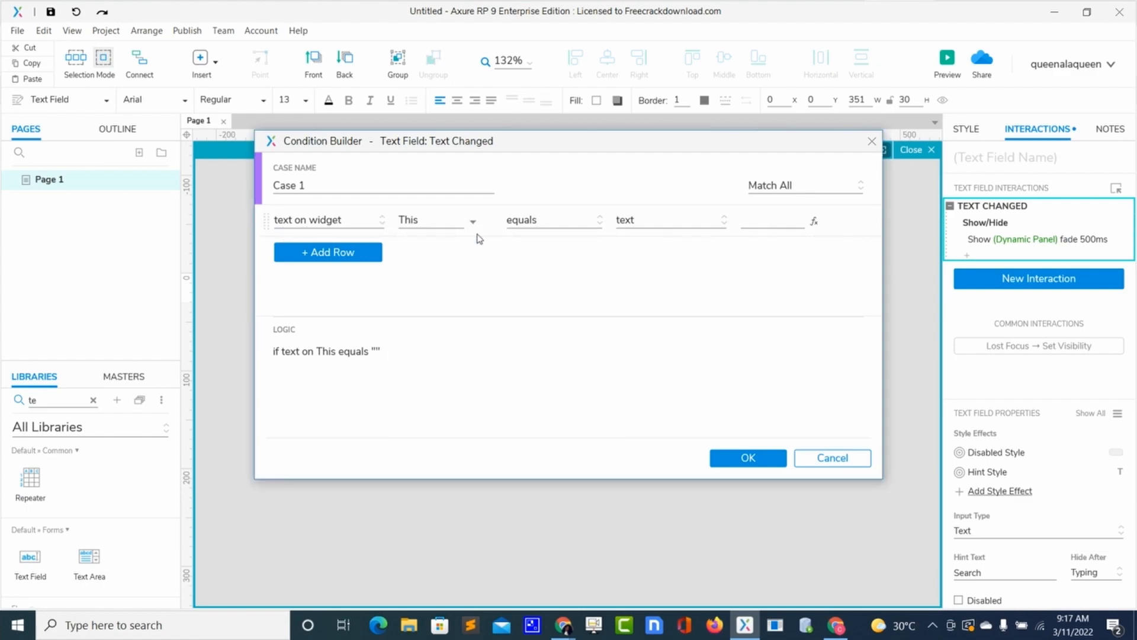
# Set the Case 1 condition's comparison to "is" and its value type to "one of"
pyautogui.click(599, 226)
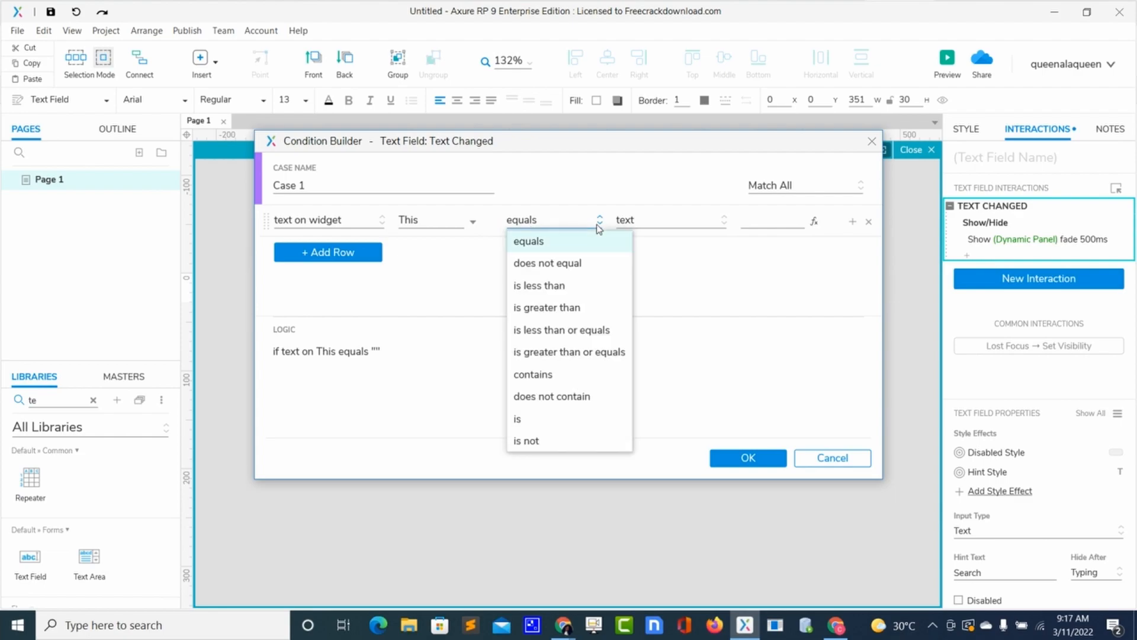
pyautogui.click(535, 425)
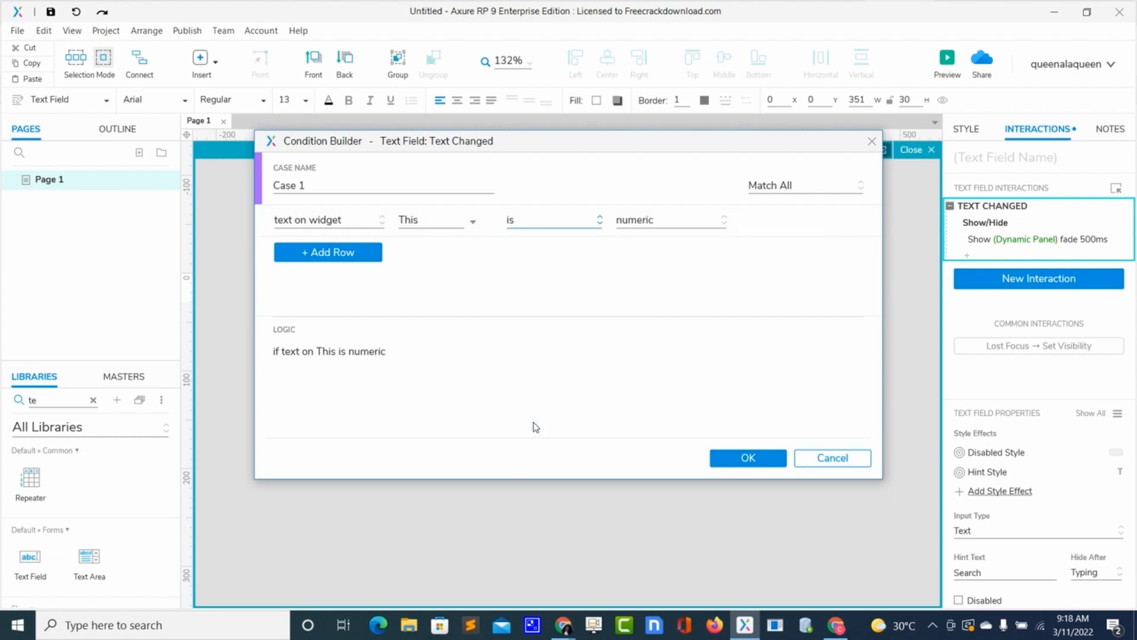
pyautogui.click(716, 228)
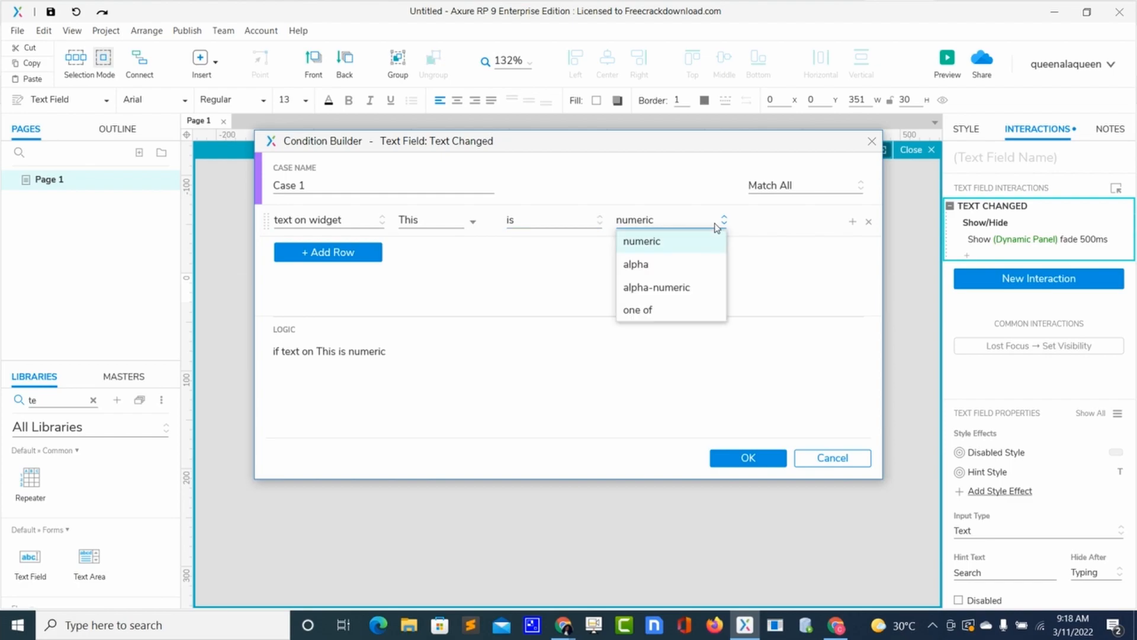
pyautogui.click(649, 312)
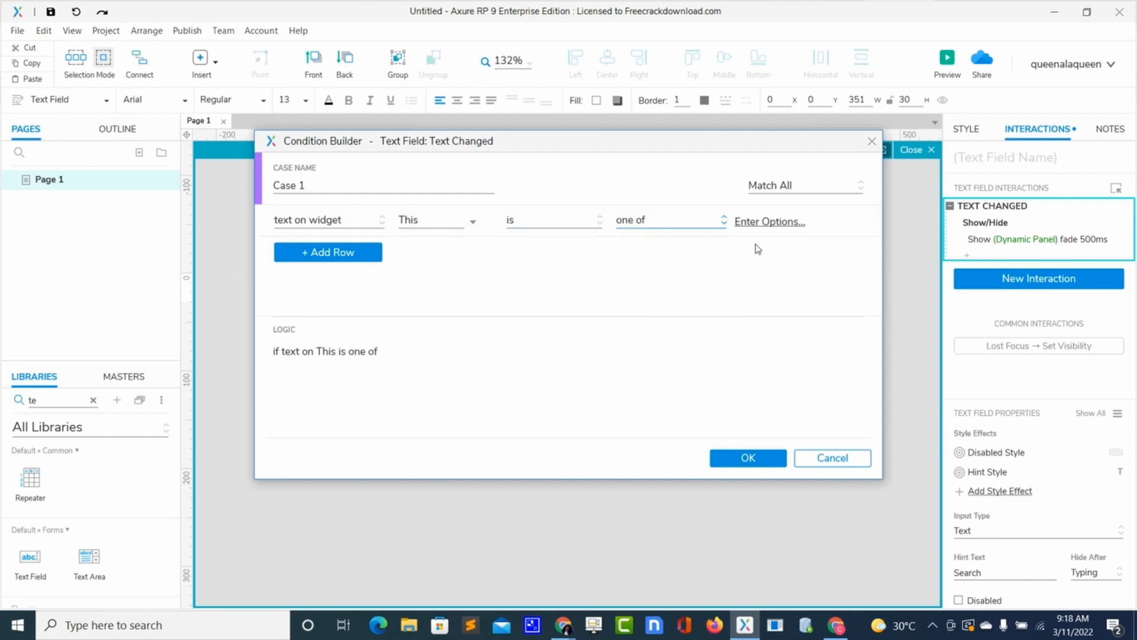
# Enter "A", "al", "a", "ag" and "an" as the allowed values of the Case 1 condition and apply it
pyautogui.click(772, 223)
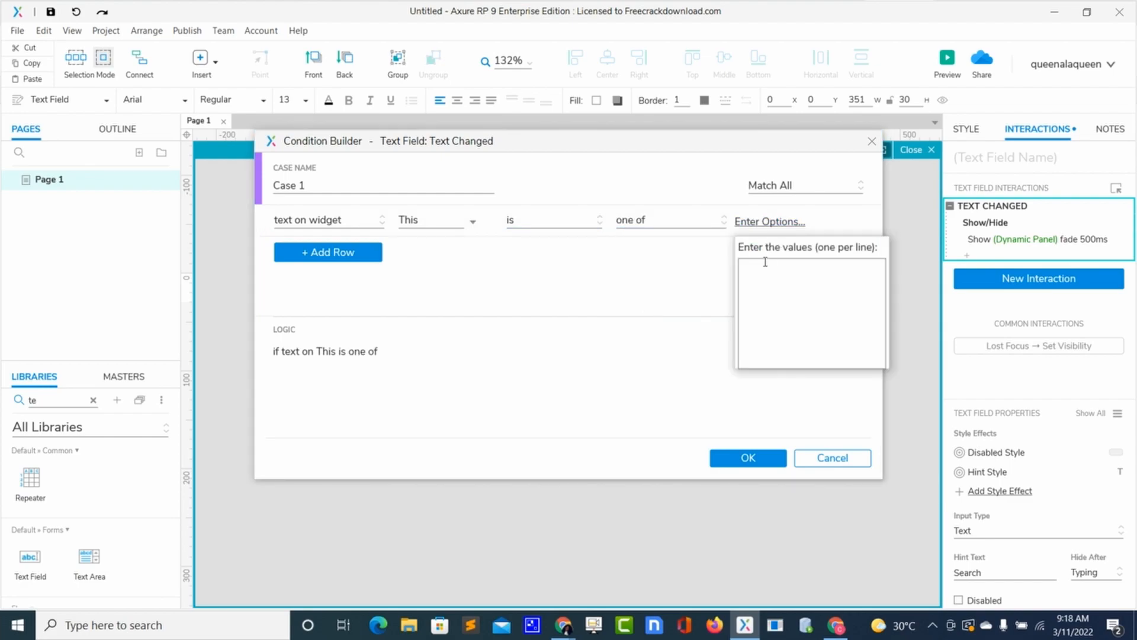
pyautogui.write('A')
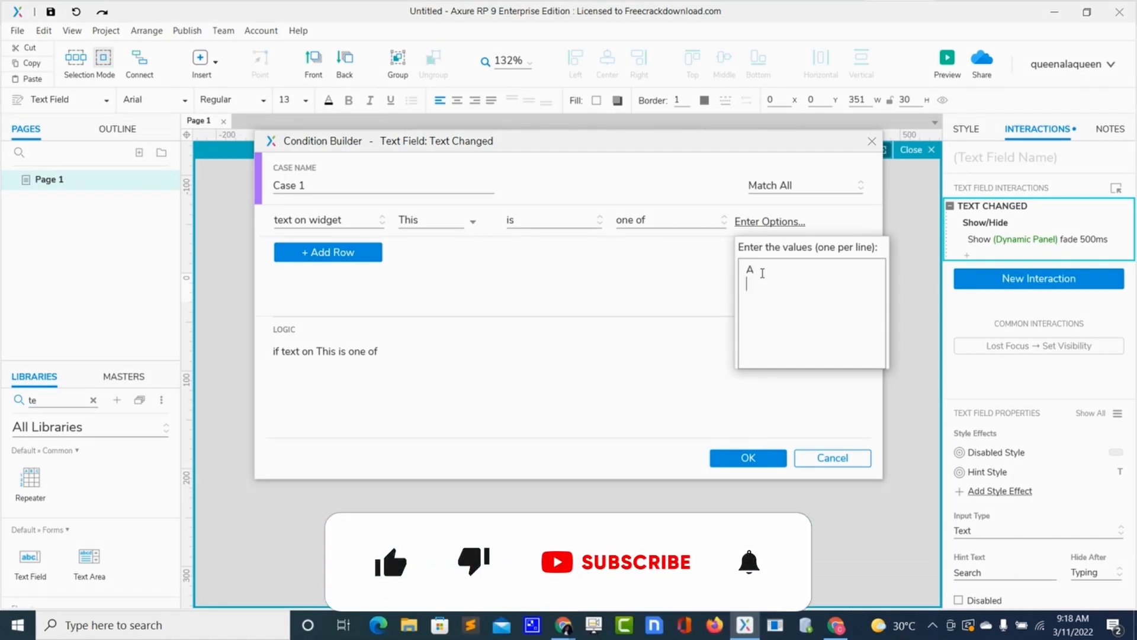
pyautogui.press('Return')
pyautogui.write('al')
pyautogui.press('Return')
pyautogui.write('a')
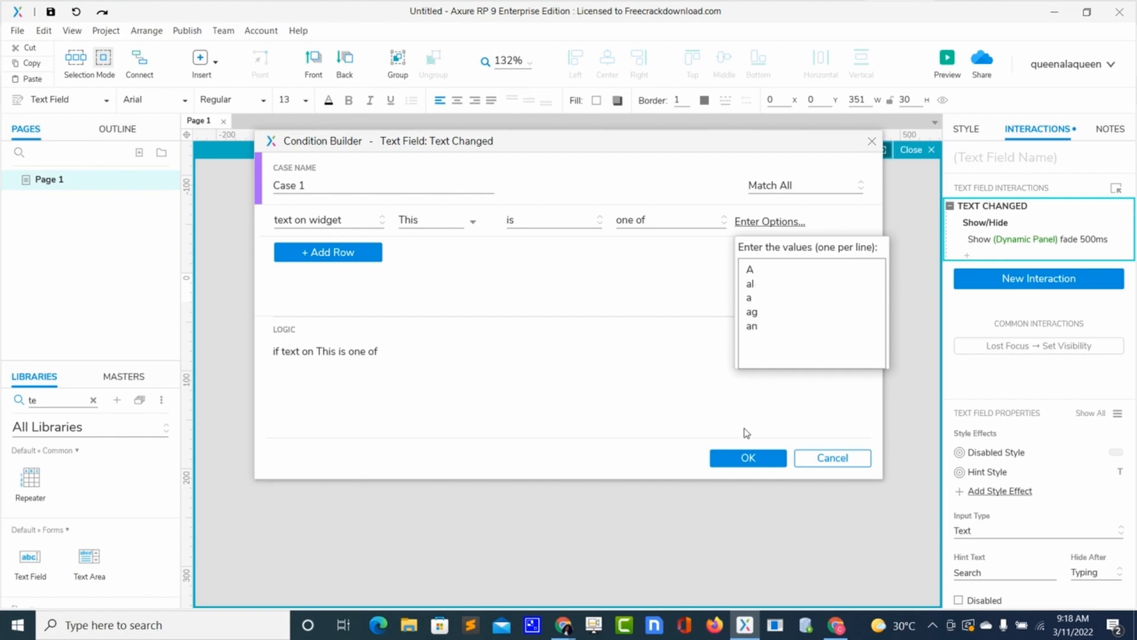
pyautogui.click(737, 462)
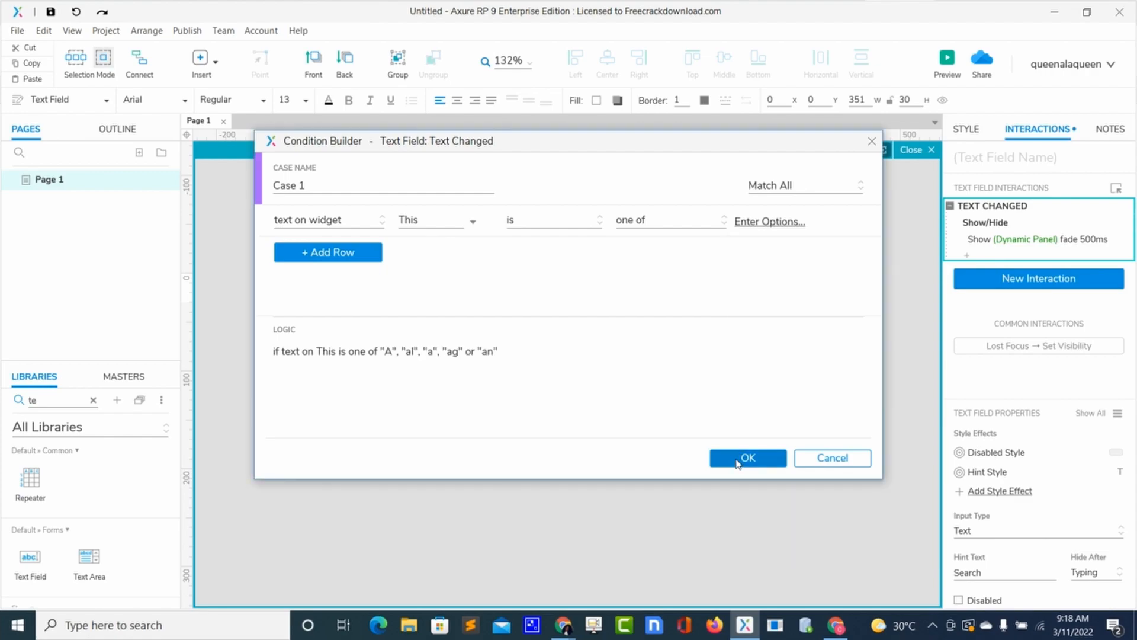
pyautogui.click(737, 459)
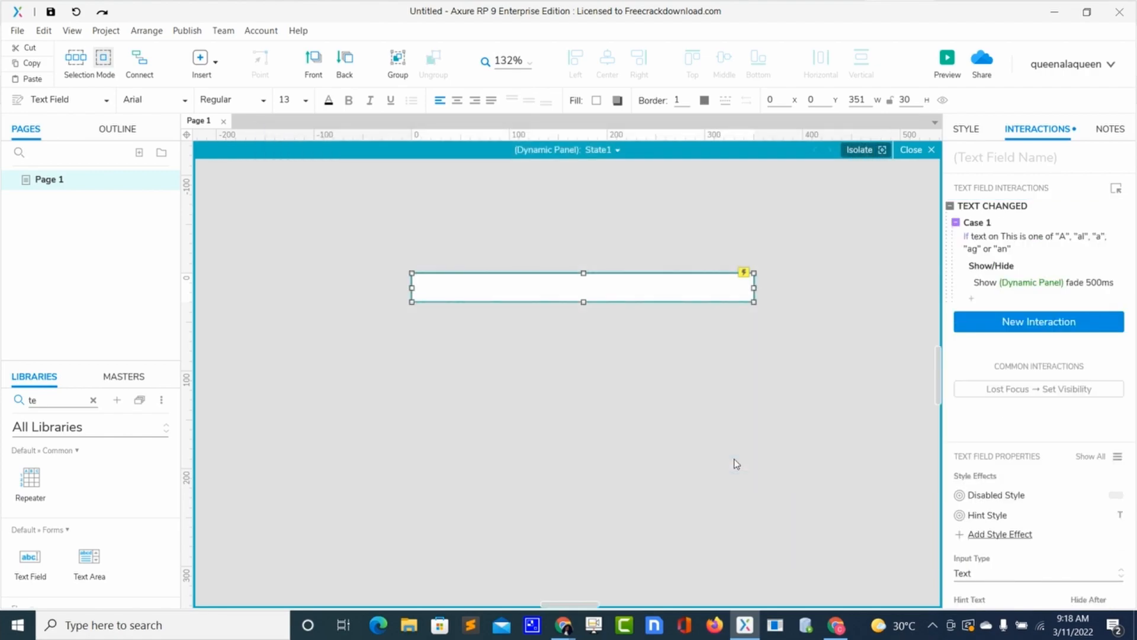
# Review the settings of Case 1's Show (Dynamic Panel) action and its condition without changing them
pyautogui.click(1041, 286)
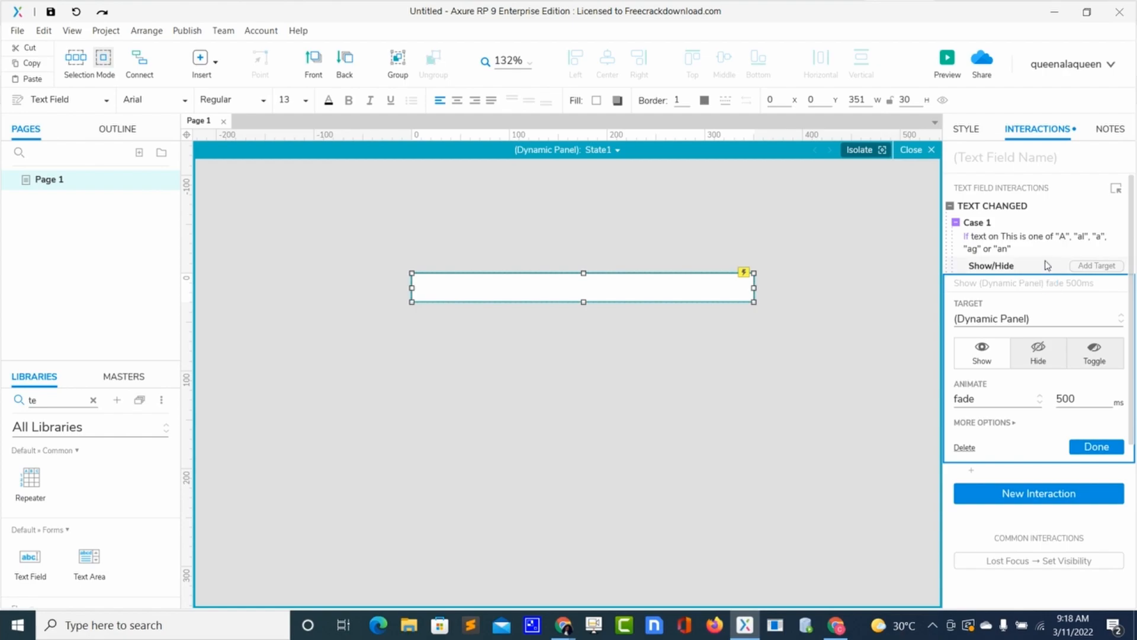
pyautogui.click(1050, 238)
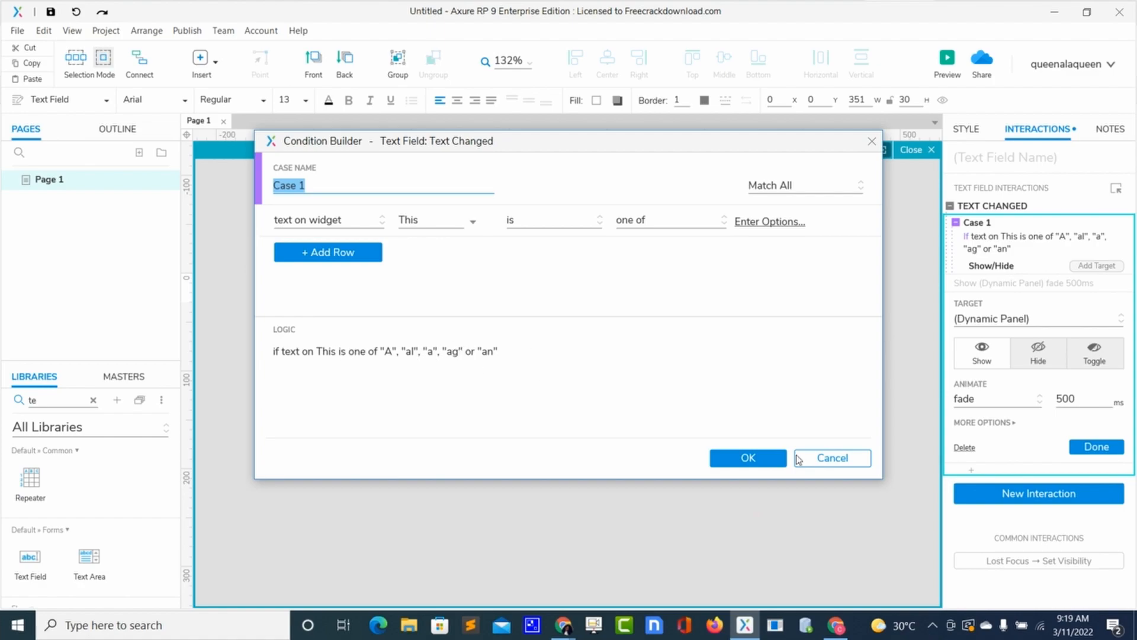
pyautogui.click(769, 461)
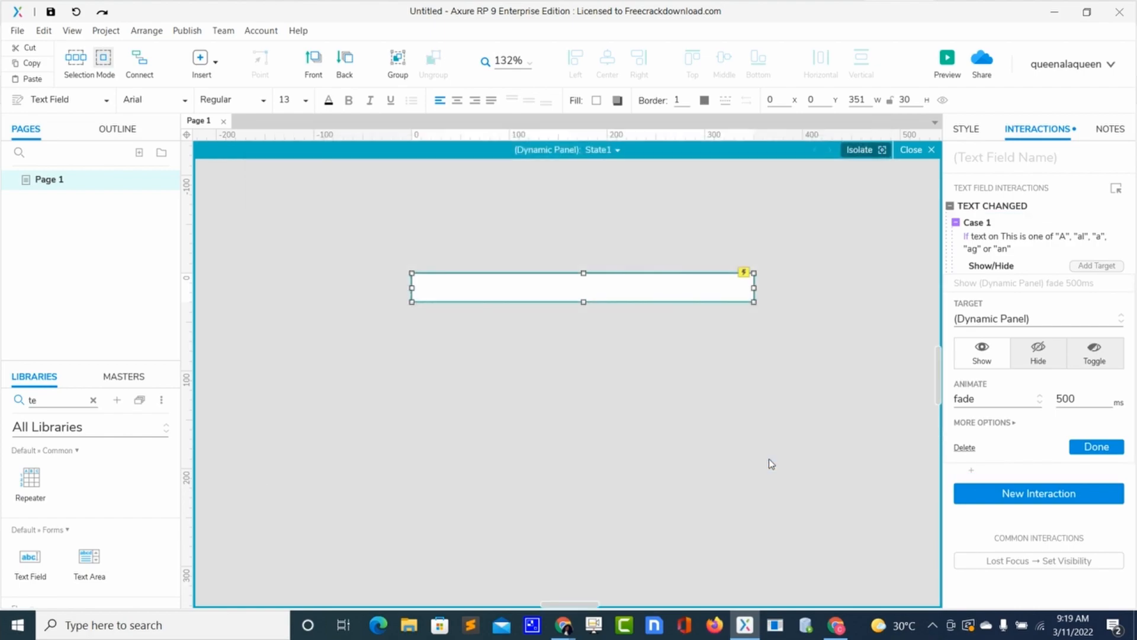
pyautogui.click(1091, 449)
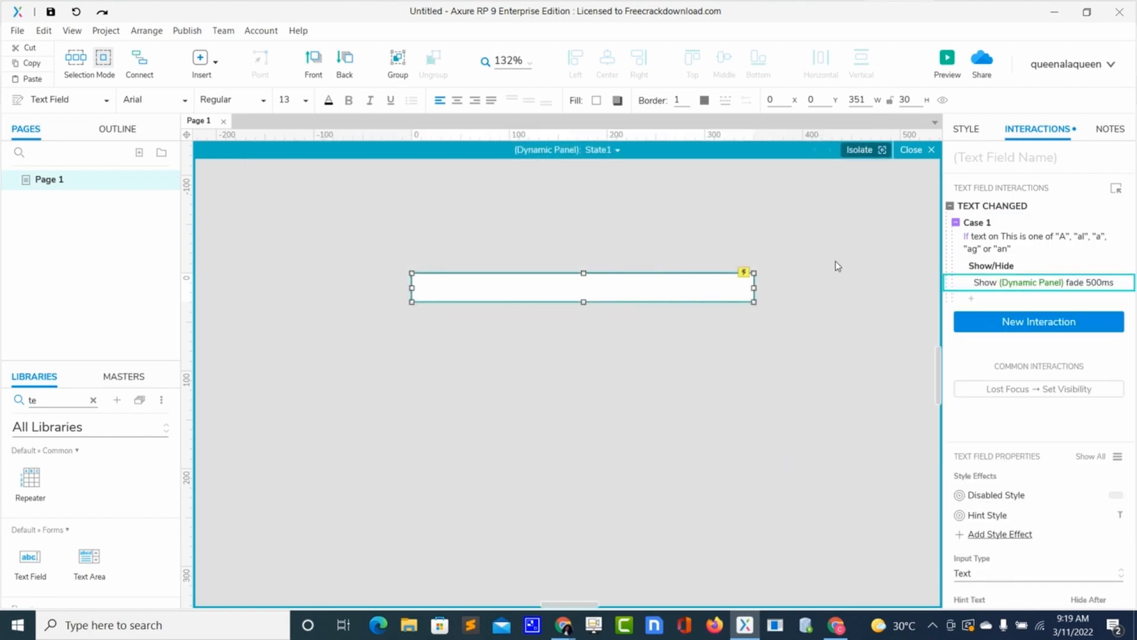
# Preview the page with the new condition, reload it, and test the Search field by entering and deleting a long random string
pyautogui.click(947, 58)
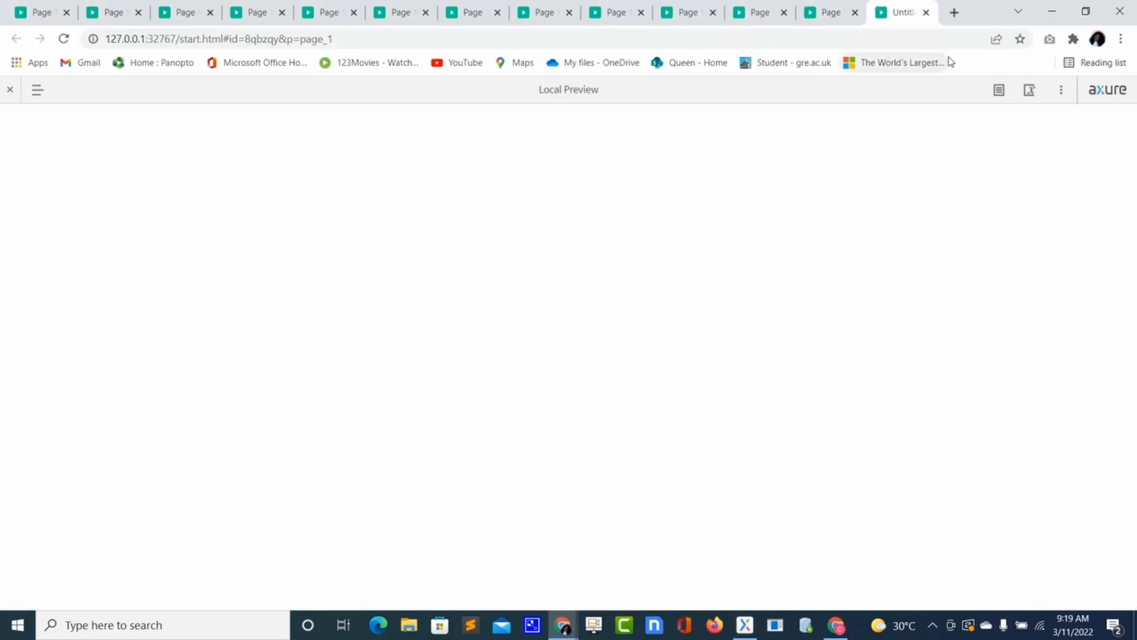
pyautogui.click(61, 40)
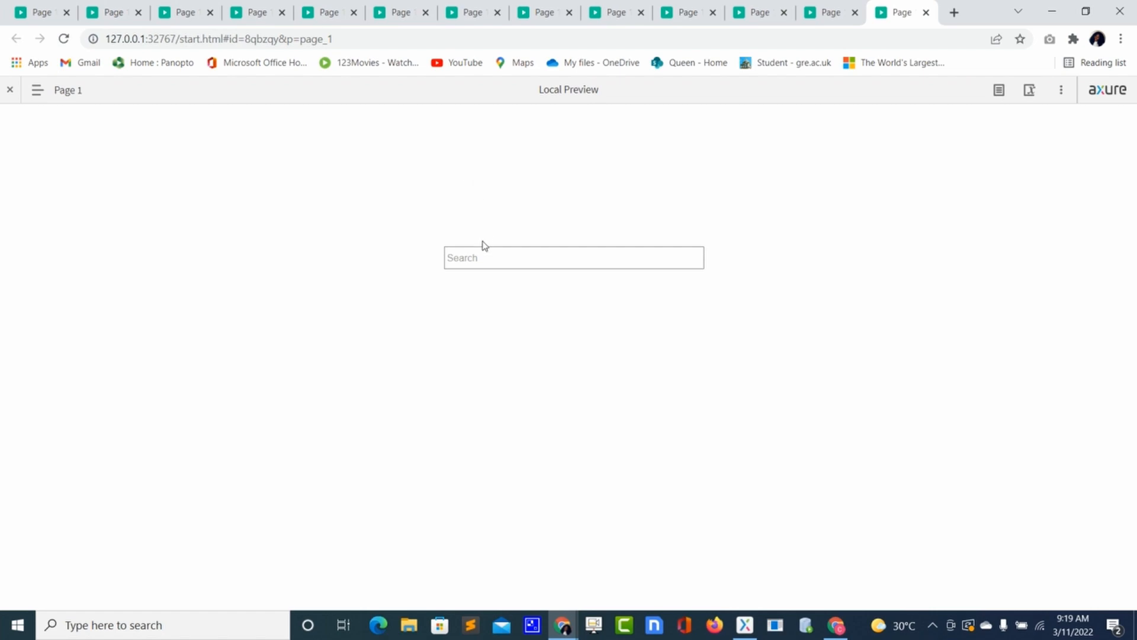
pyautogui.write("wertyuiop[';lkjhgtrerfghjkl;lkjhgsd")
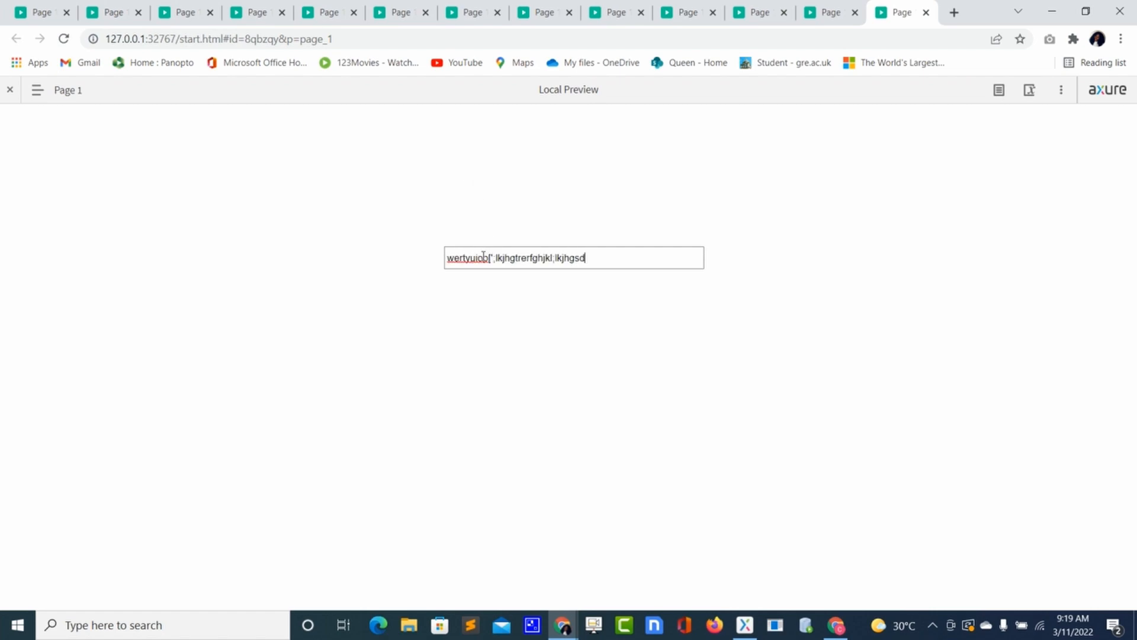
pyautogui.write('fghjkjhgdfghjkl;lkjhgfghjkl')
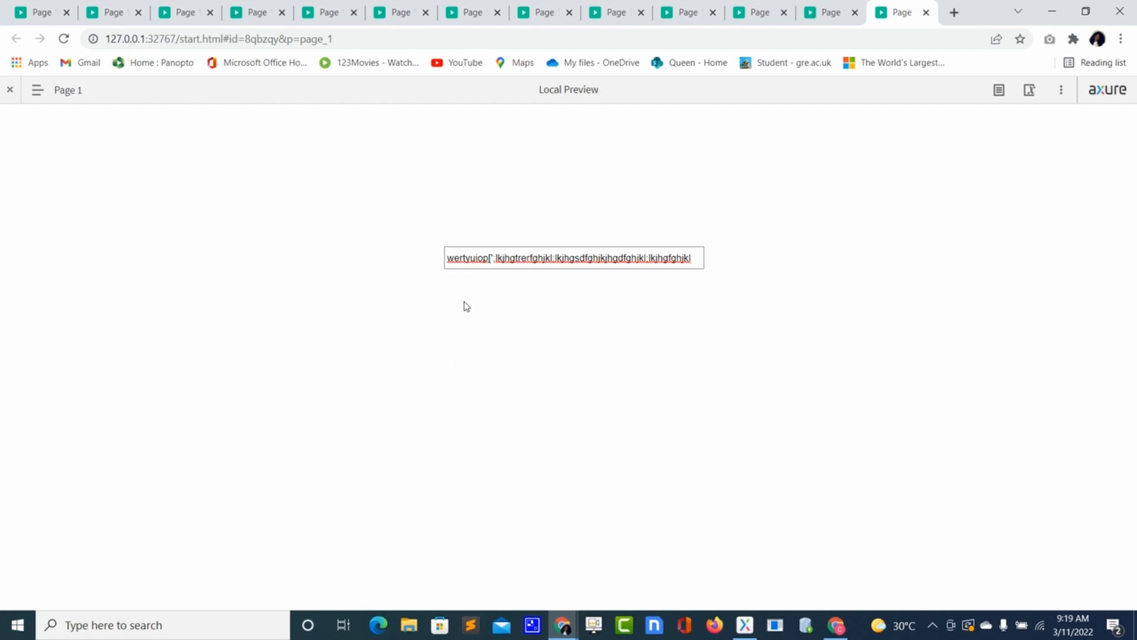
pyautogui.press('BackSpace')
pyautogui.press('BackSpace')
pyautogui.press('BackSpace')
pyautogui.press('BackSpace')
pyautogui.press('BackSpace')
pyautogui.press('BackSpace')
pyautogui.press('BackSpace')
pyautogui.press('BackSpace')
pyautogui.press('BackSpace')
pyautogui.press('BackSpace')
pyautogui.press('BackSpace')
pyautogui.press('BackSpace')
pyautogui.press('BackSpace')
pyautogui.press('BackSpace')
pyautogui.press('BackSpace')
pyautogui.press('BackSpace')
pyautogui.press('BackSpace')
pyautogui.press('BackSpace')
pyautogui.press('BackSpace')
pyautogui.press('BackSpace')
pyautogui.press('BackSpace')
pyautogui.press('BackSpace')
pyautogui.press('BackSpace')
pyautogui.press('BackSpace')
pyautogui.press('BackSpace')
pyautogui.press('BackSpace')
pyautogui.press('BackSpace')
pyautogui.press('BackSpace')
pyautogui.press('BackSpace')
pyautogui.press('BackSpace')
pyautogui.press('BackSpace')
pyautogui.press('BackSpace')
pyautogui.press('BackSpace')
pyautogui.press('BackSpace')
pyautogui.press('BackSpace')
pyautogui.press('BackSpace')
pyautogui.press('BackSpace')
pyautogui.press('BackSpace')
pyautogui.press('BackSpace')
pyautogui.press('BackSpace')
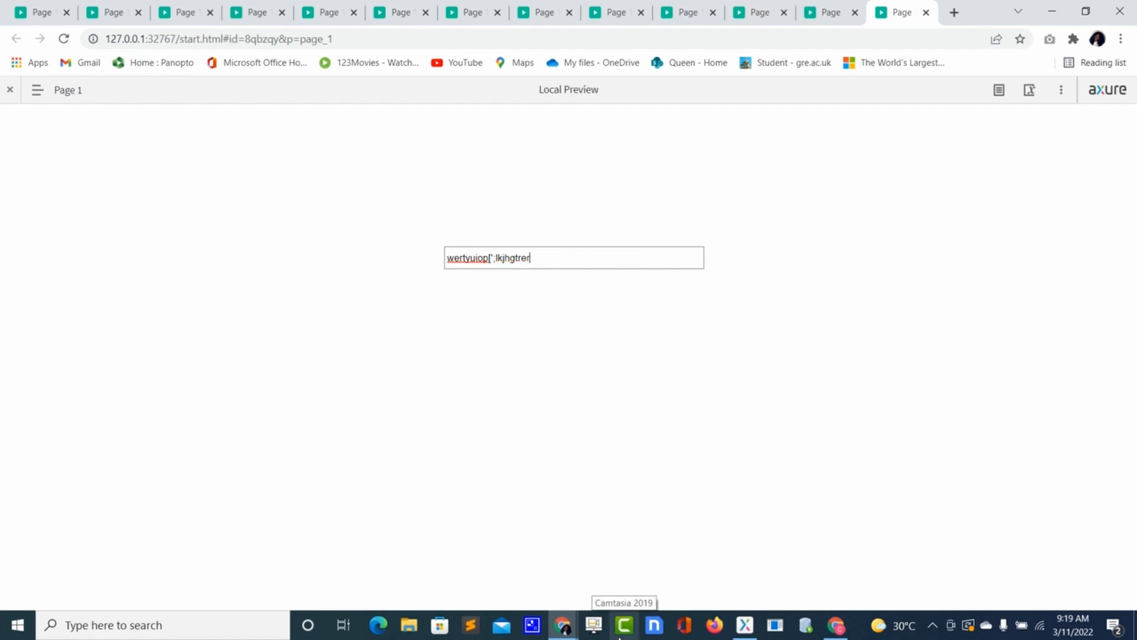
# Test the previewed Search field with "queen", replace it with "a", and reload the page
pyautogui.write('q')
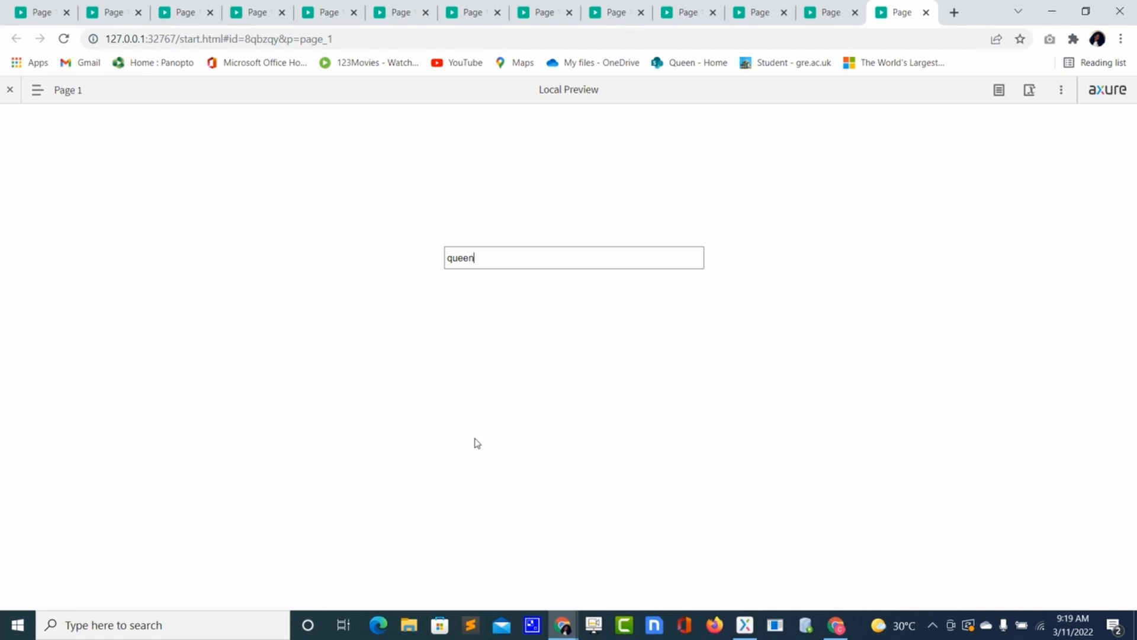
pyautogui.press('BackSpace')
pyautogui.write('a')
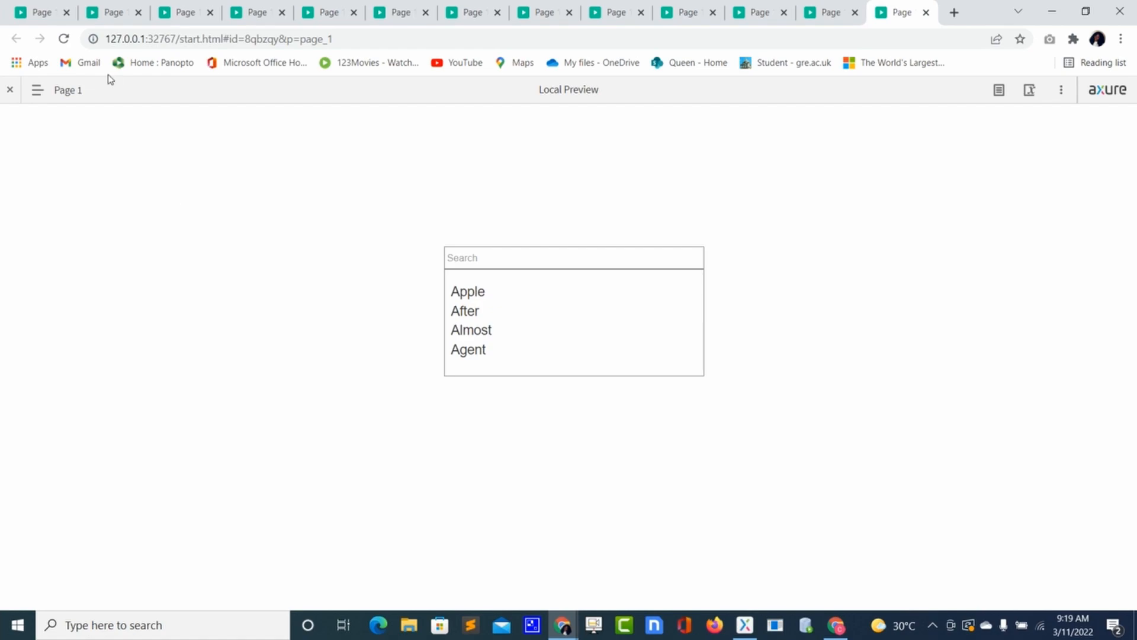
pyautogui.click(65, 41)
# Back in Axure RP, add a Set Text action to Case 1 that sets the Agent label to "Agent"
pyautogui.hotkey('alt', 'Tab')
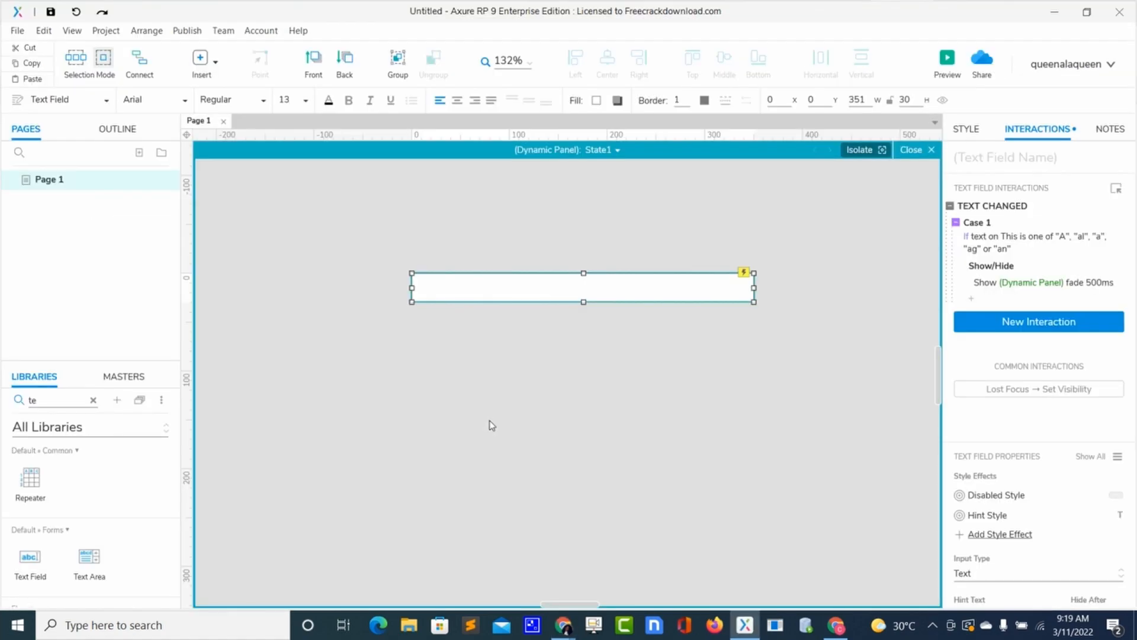
pyautogui.click(1051, 287)
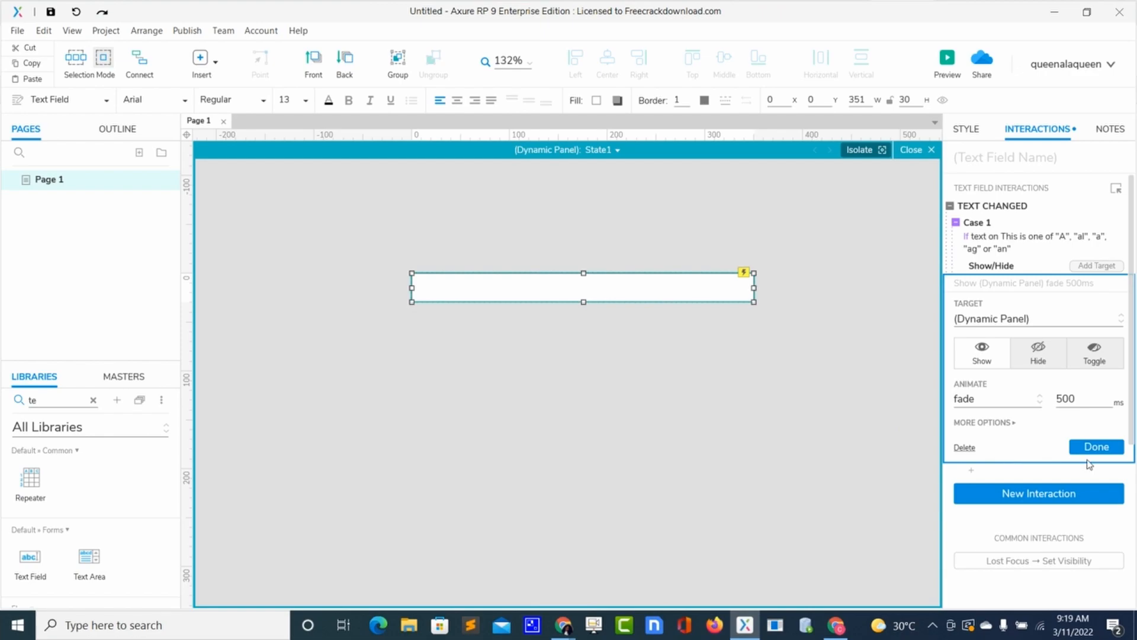
pyautogui.click(1101, 448)
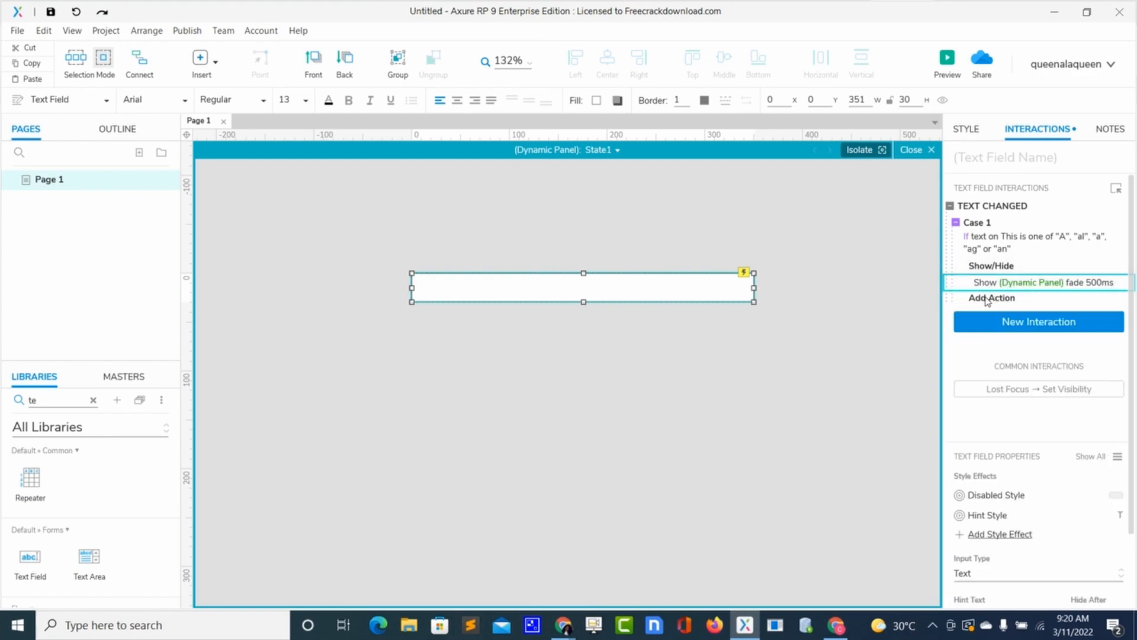
pyautogui.click(987, 299)
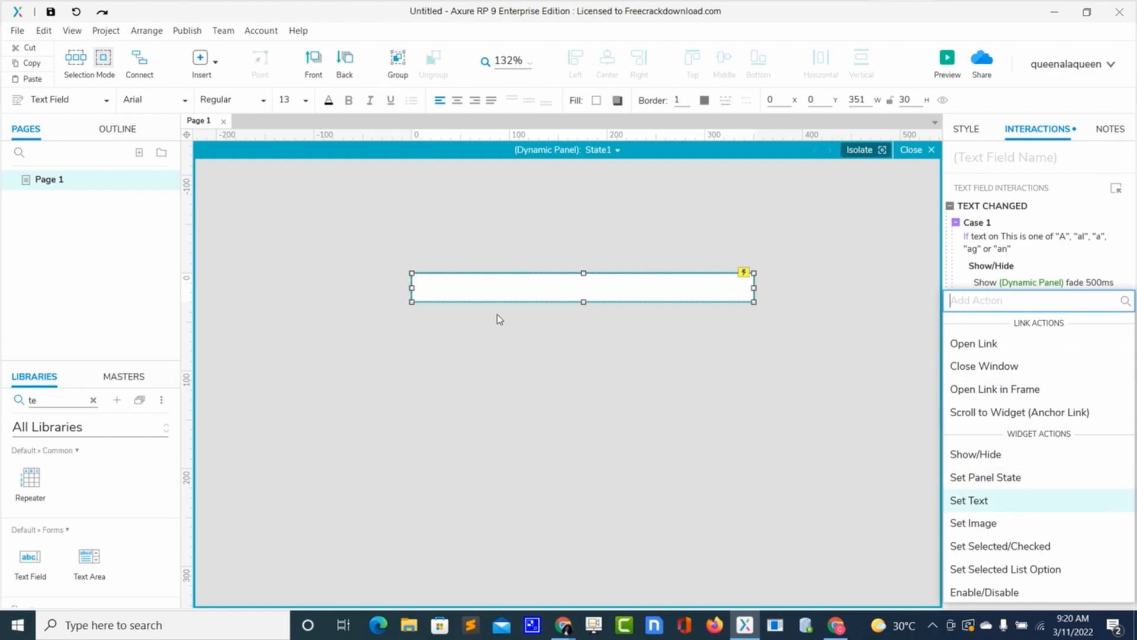
pyautogui.click(1006, 504)
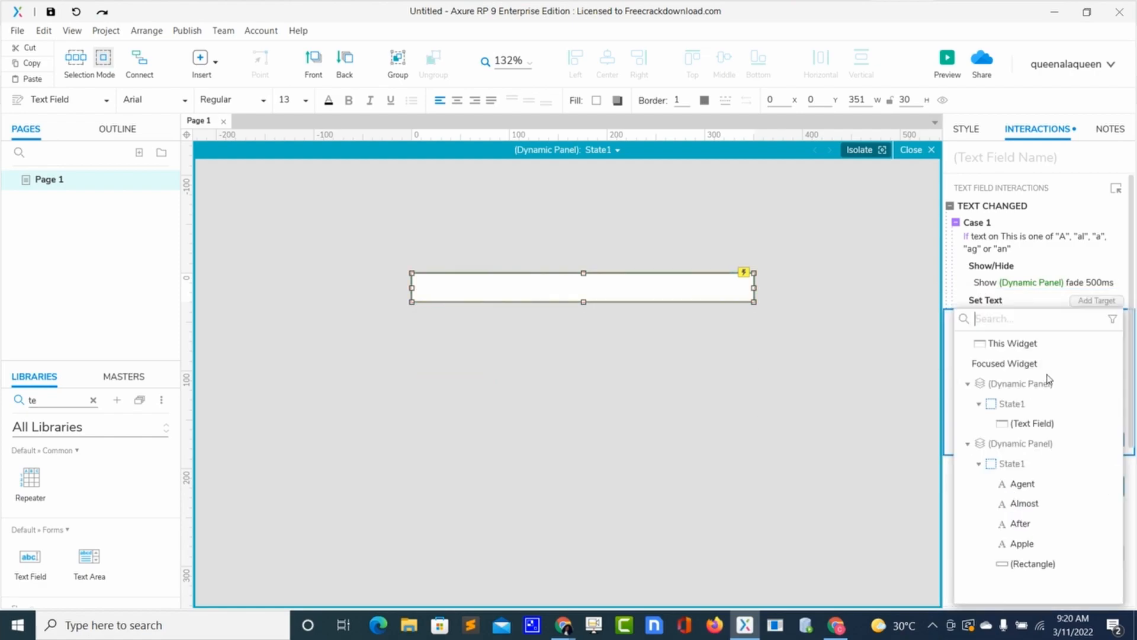
pyautogui.click(1028, 484)
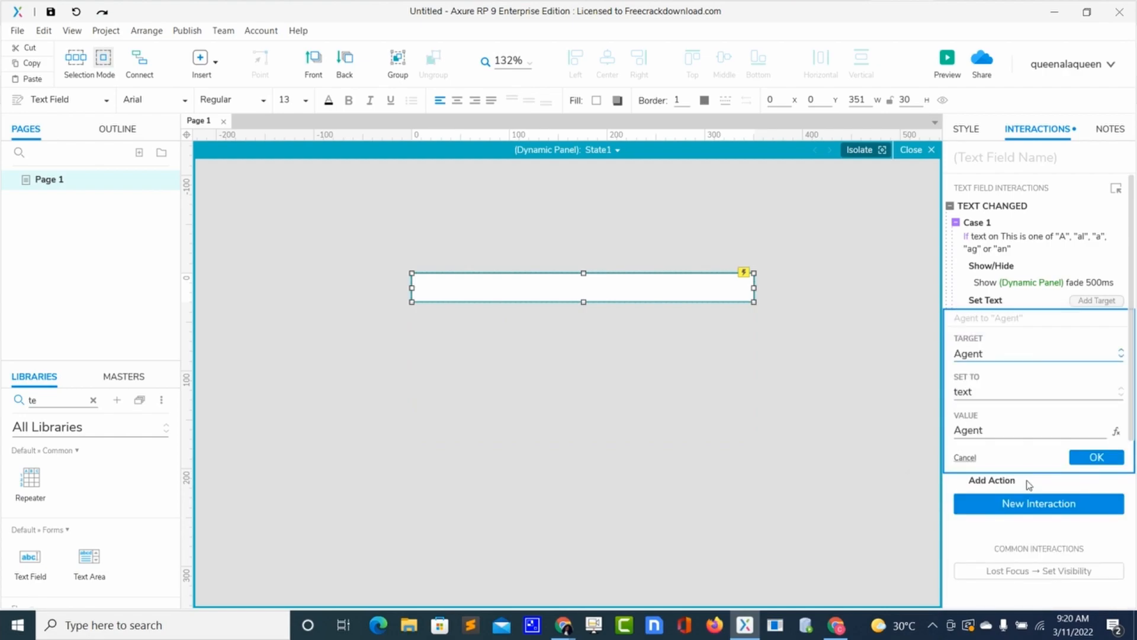
pyautogui.click(1088, 458)
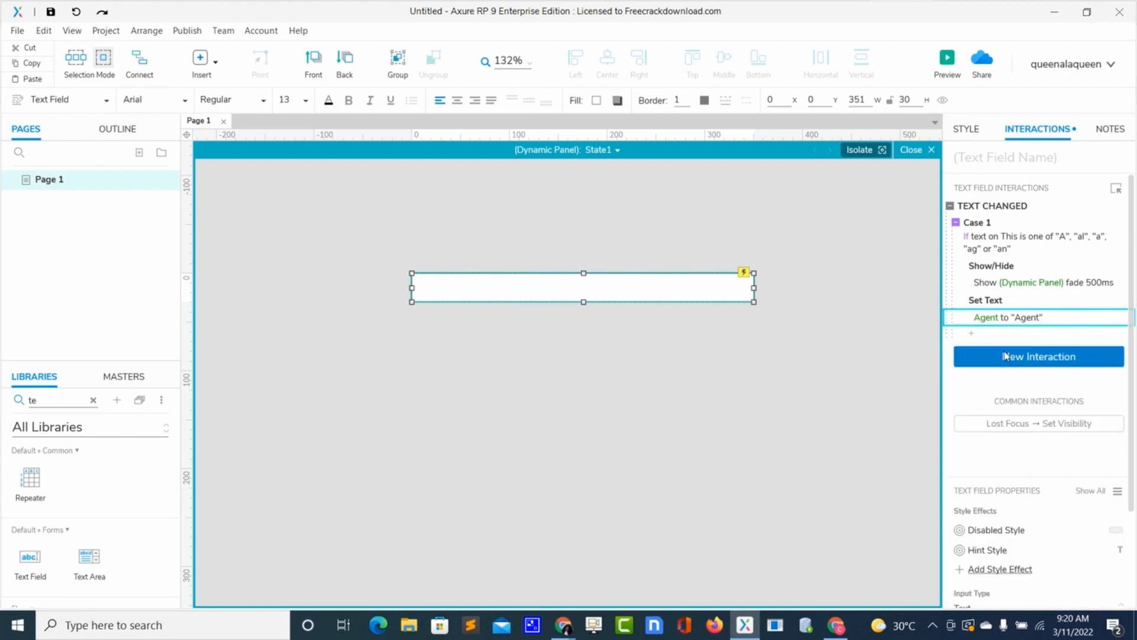
# Add a second Set Text action to Case 1 that sets the Almost label to "Almost"
pyautogui.click(988, 335)
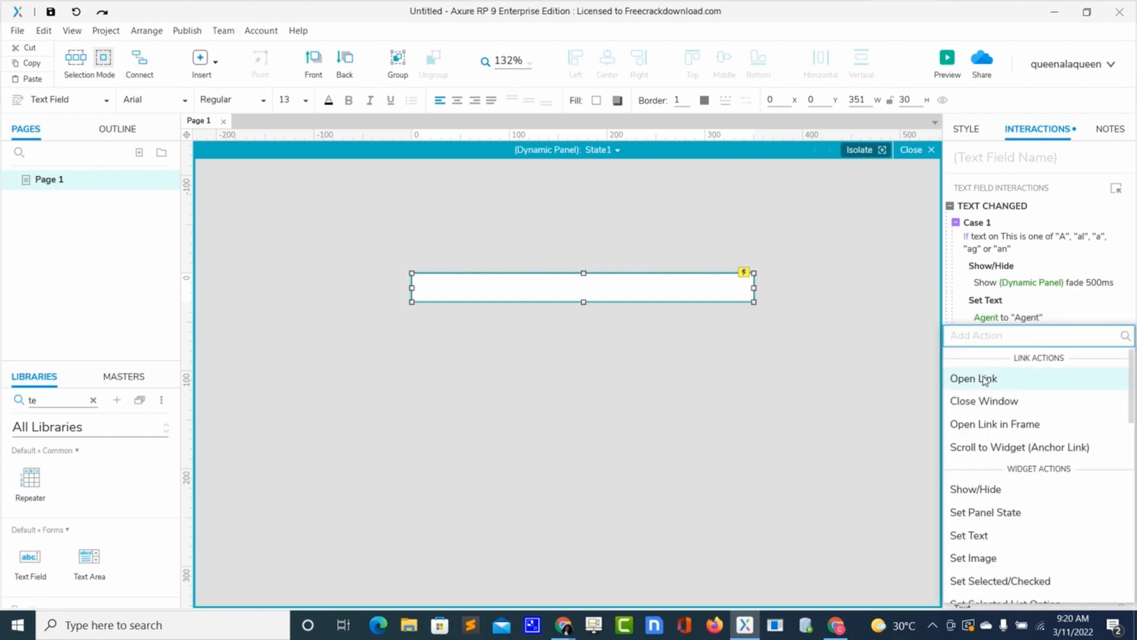
pyautogui.click(982, 536)
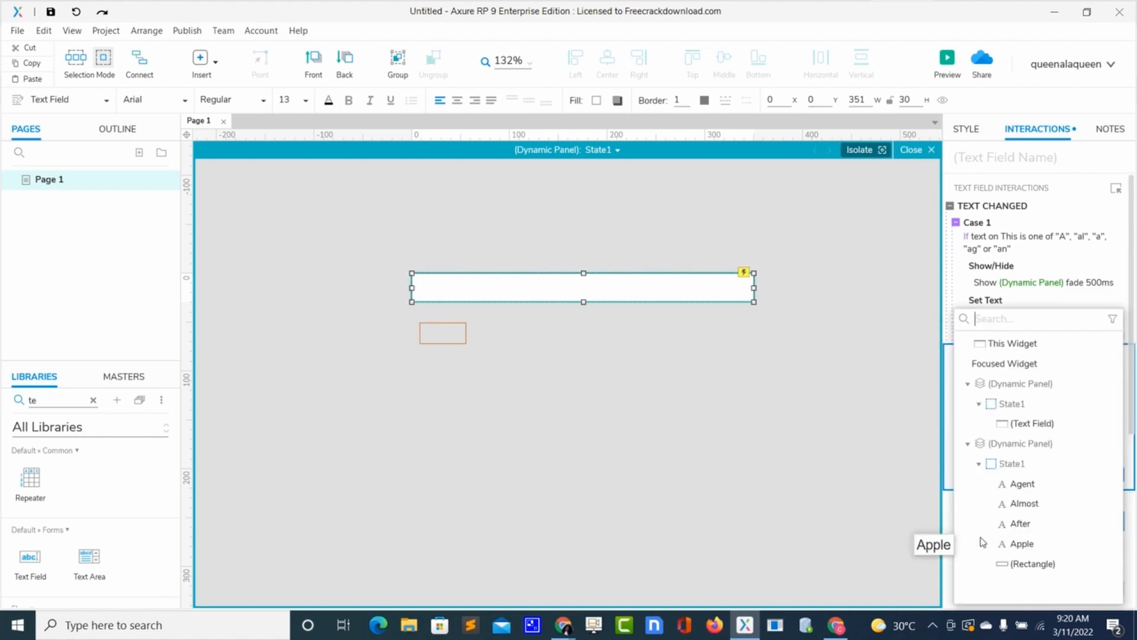
pyautogui.click(1015, 503)
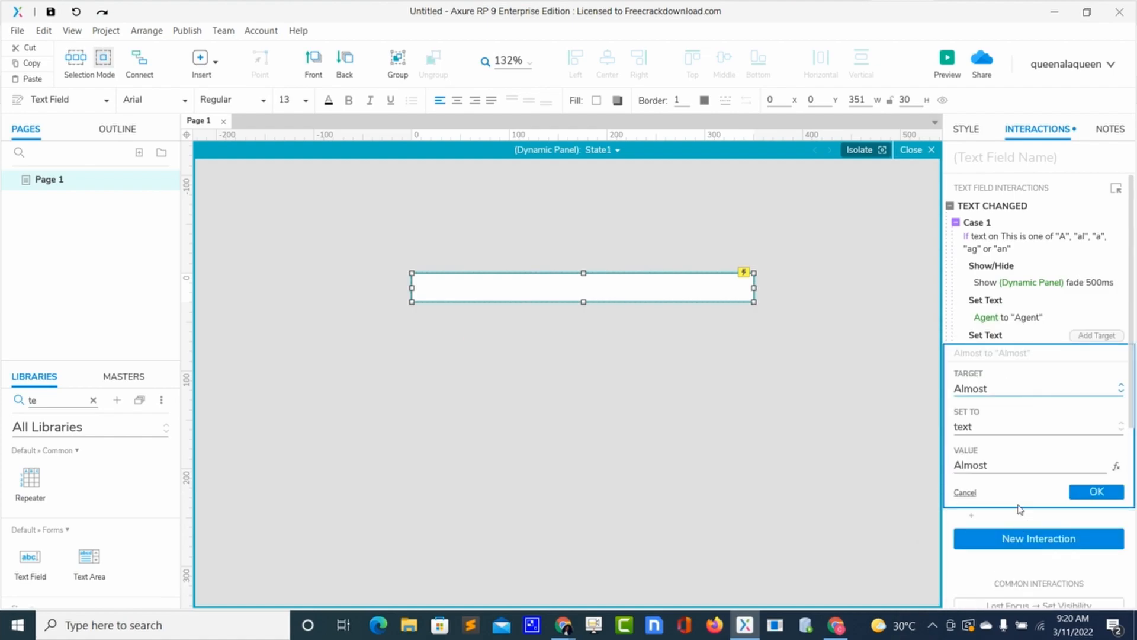
pyautogui.click(1096, 491)
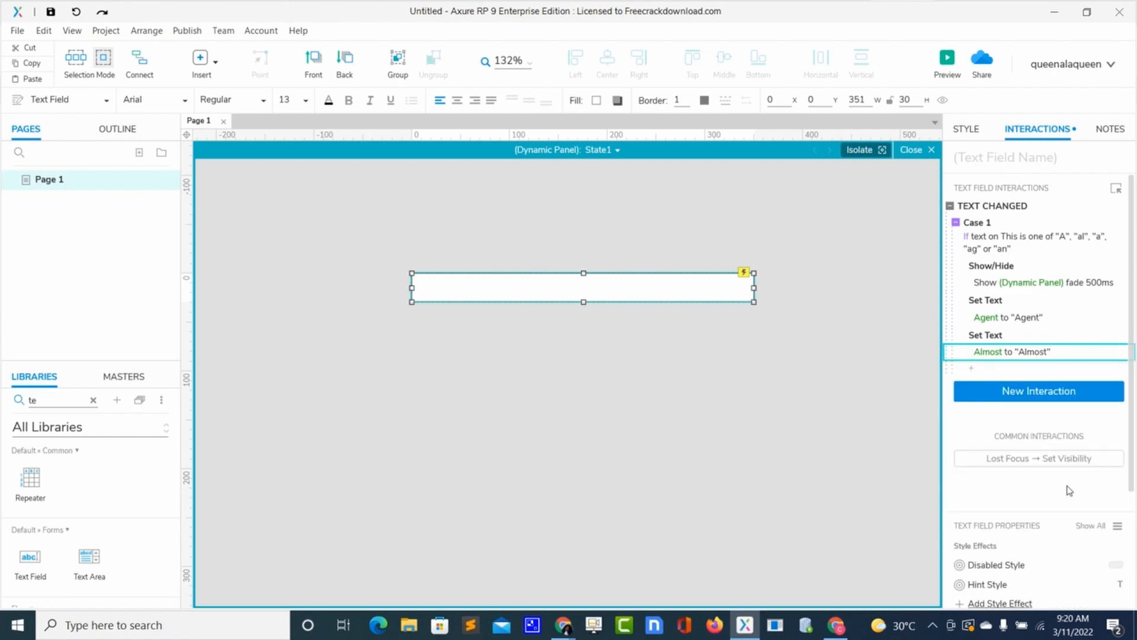
# Add a third Set Text action to Case 1 that sets the After label to "After"
pyautogui.click(1009, 368)
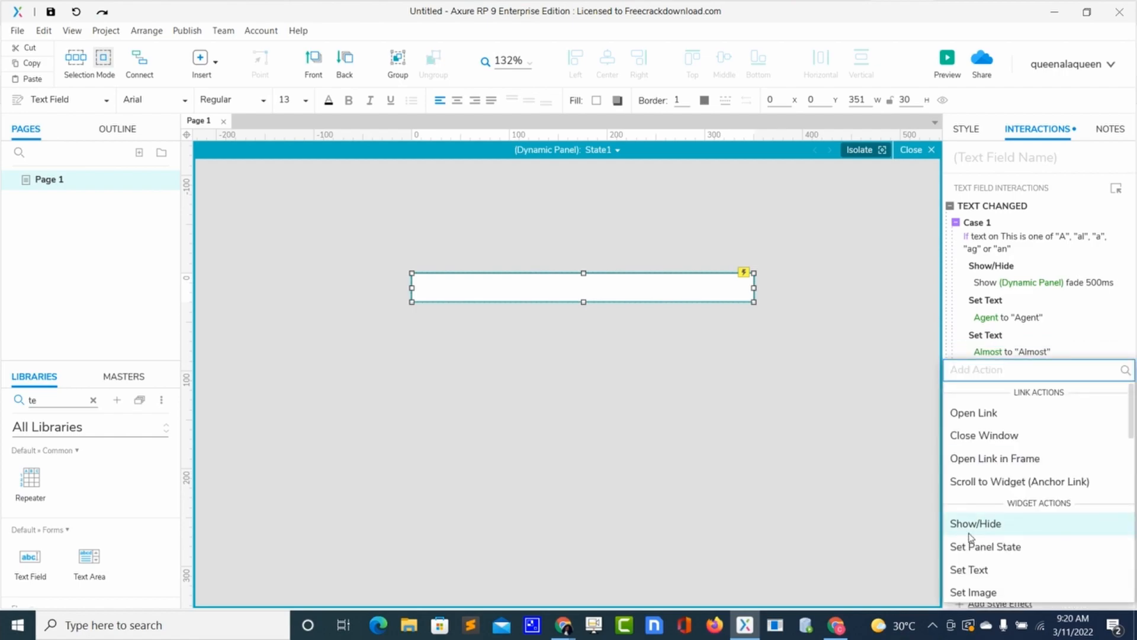
pyautogui.click(961, 571)
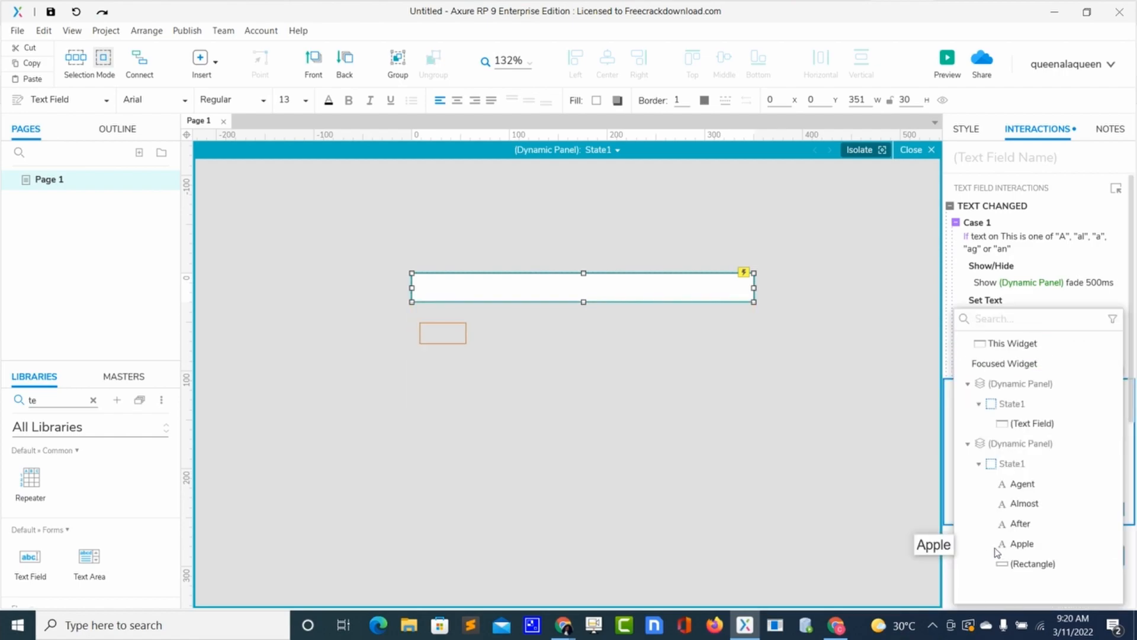
pyautogui.click(1022, 524)
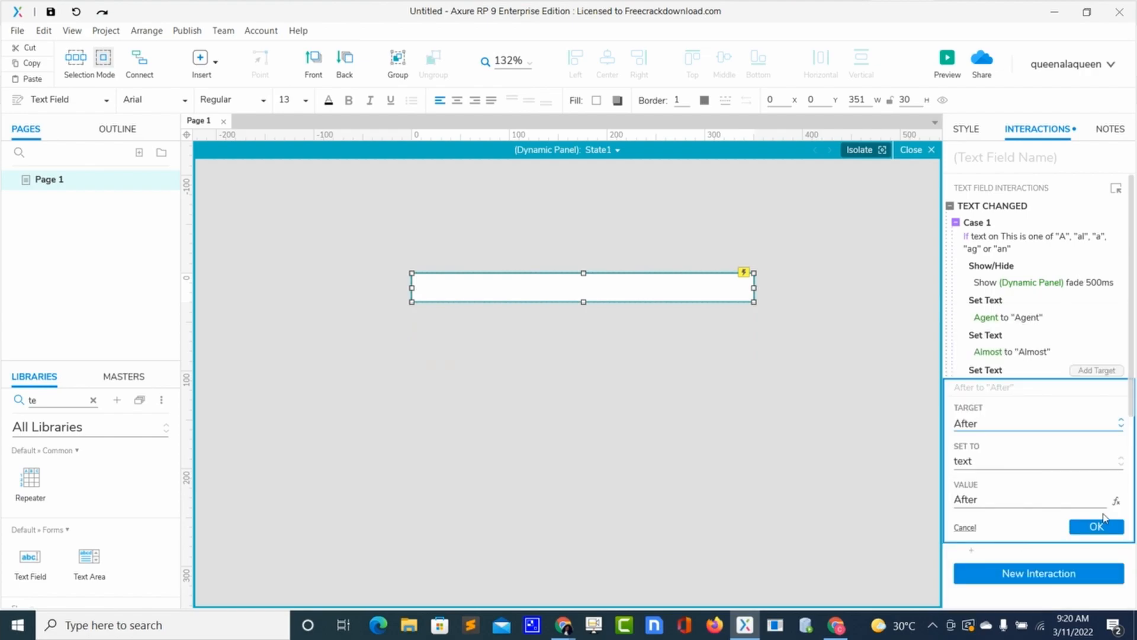
pyautogui.click(1094, 526)
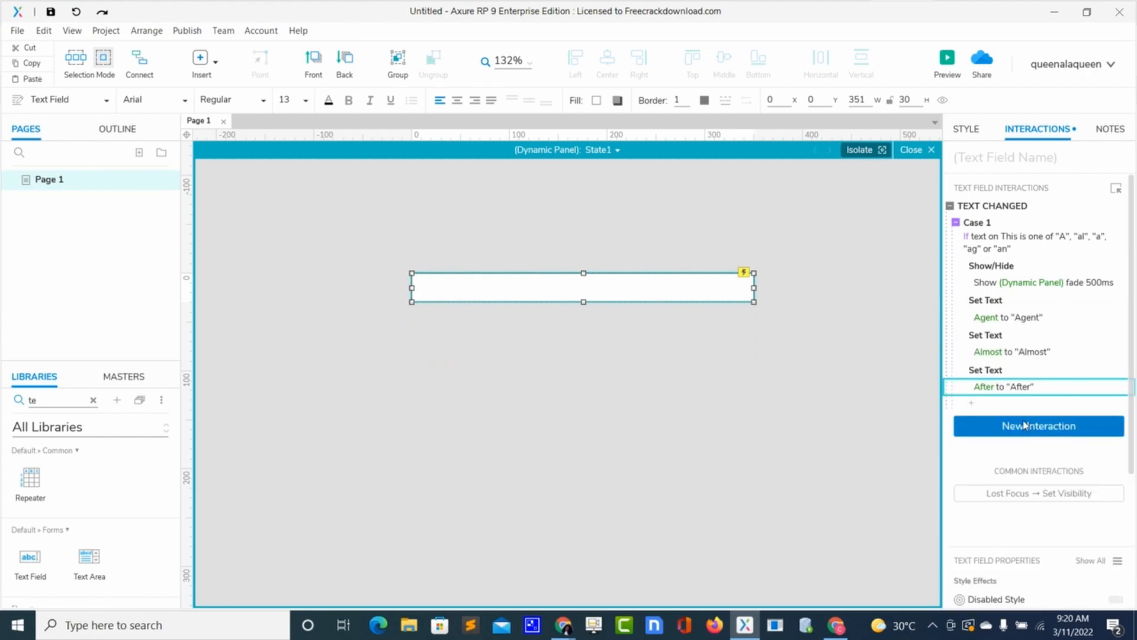
# Add a fourth Set Text action to Case 1 that sets the Apple label to "Apple"
pyautogui.click(1002, 402)
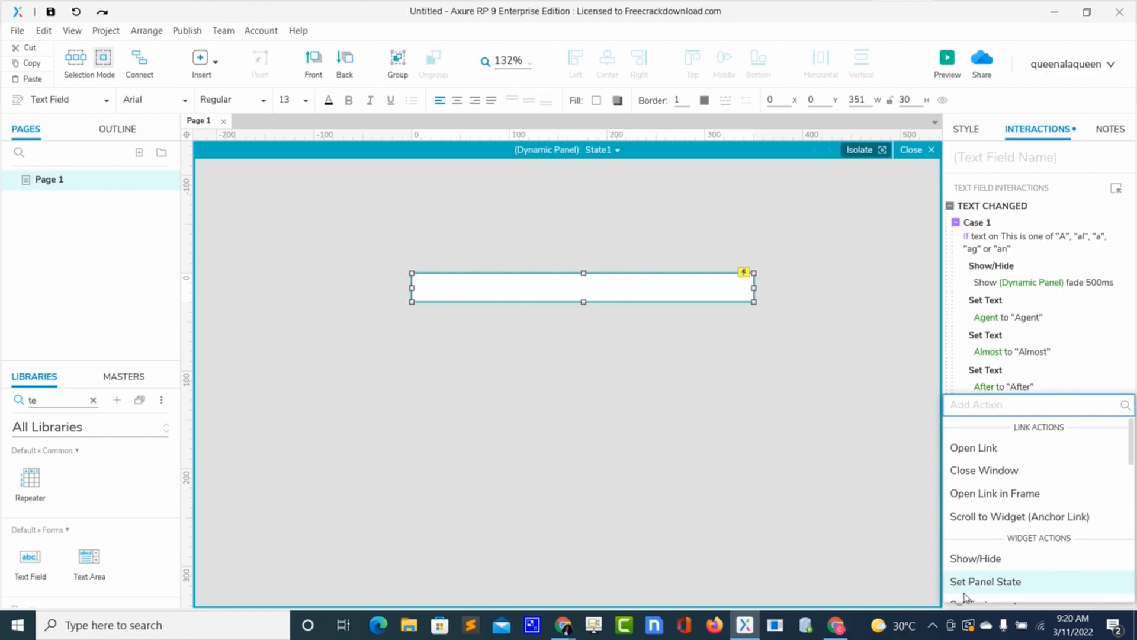
pyautogui.scroll(-3, 965, 591)
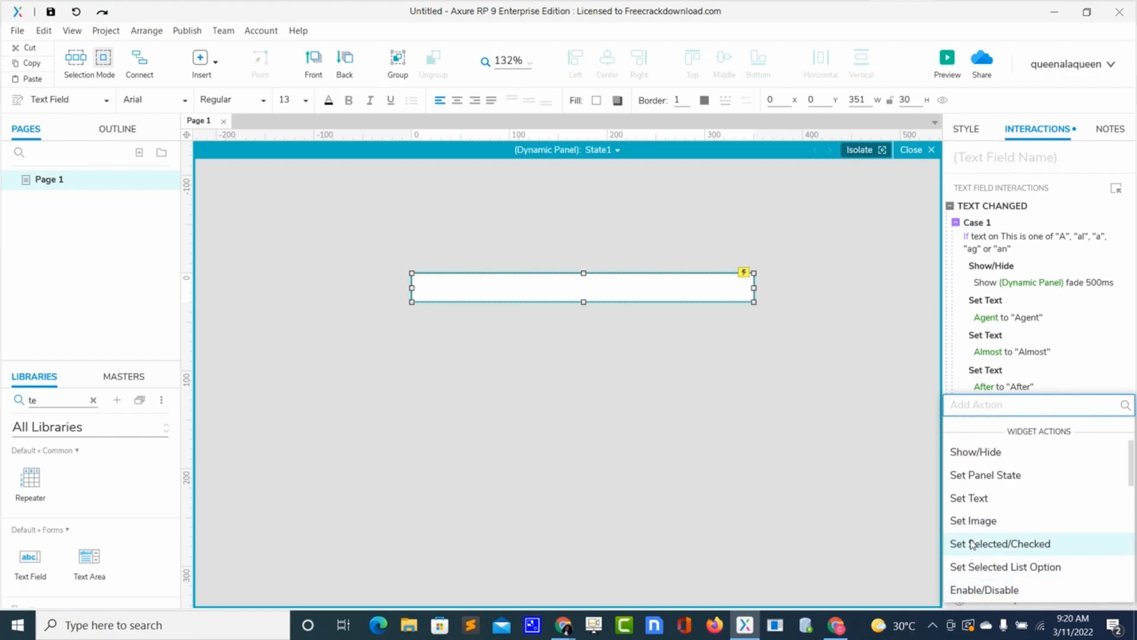
pyautogui.click(975, 497)
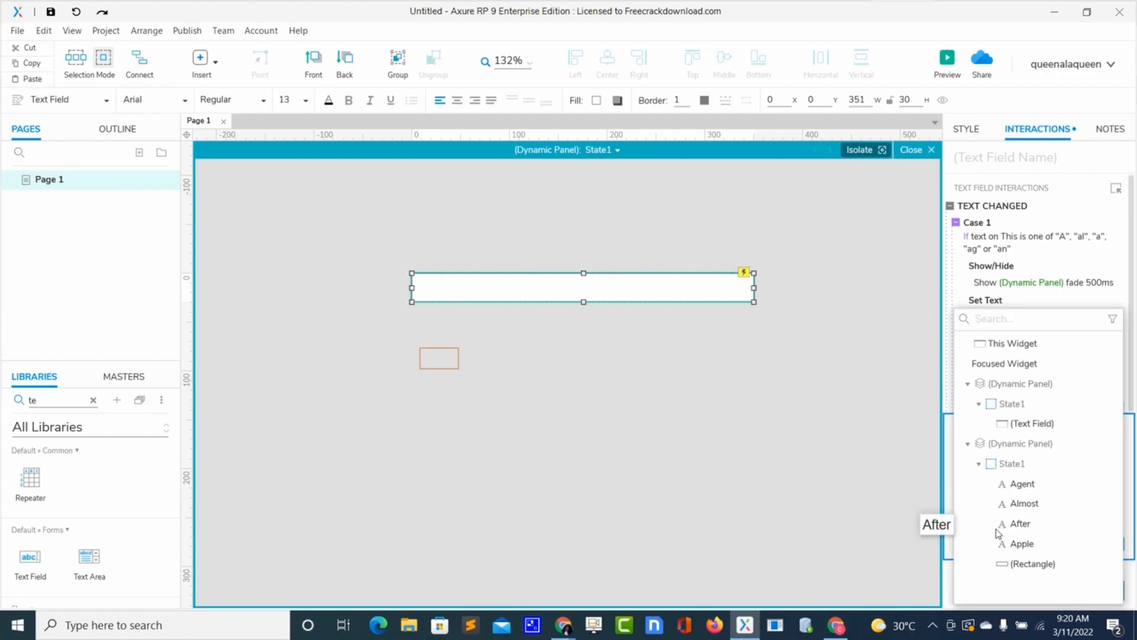
pyautogui.click(1016, 543)
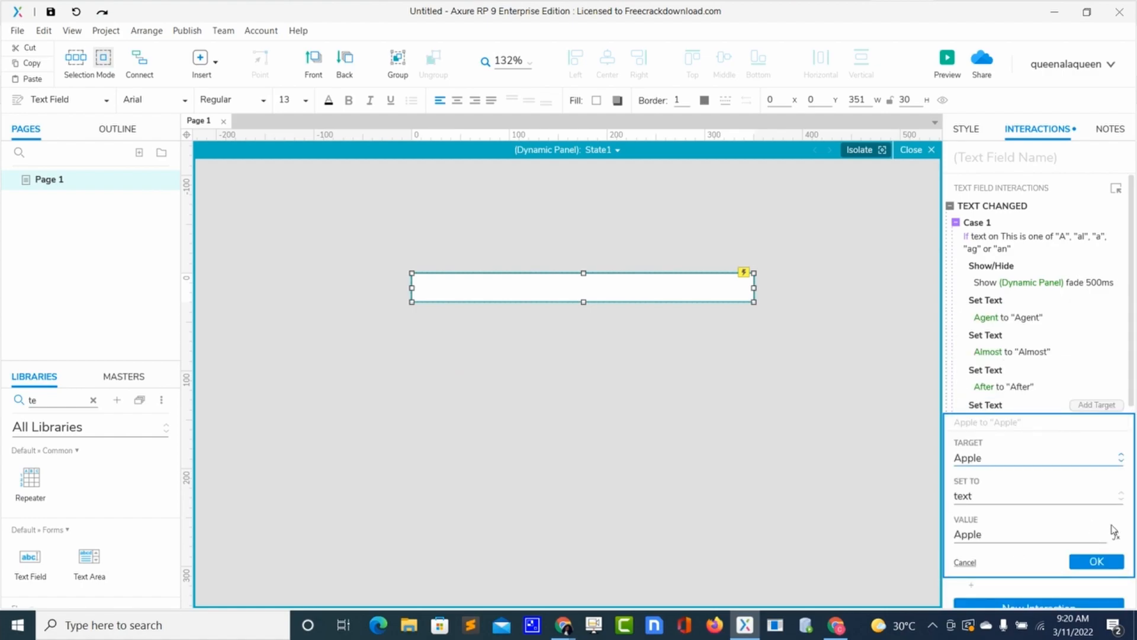
pyautogui.click(1095, 563)
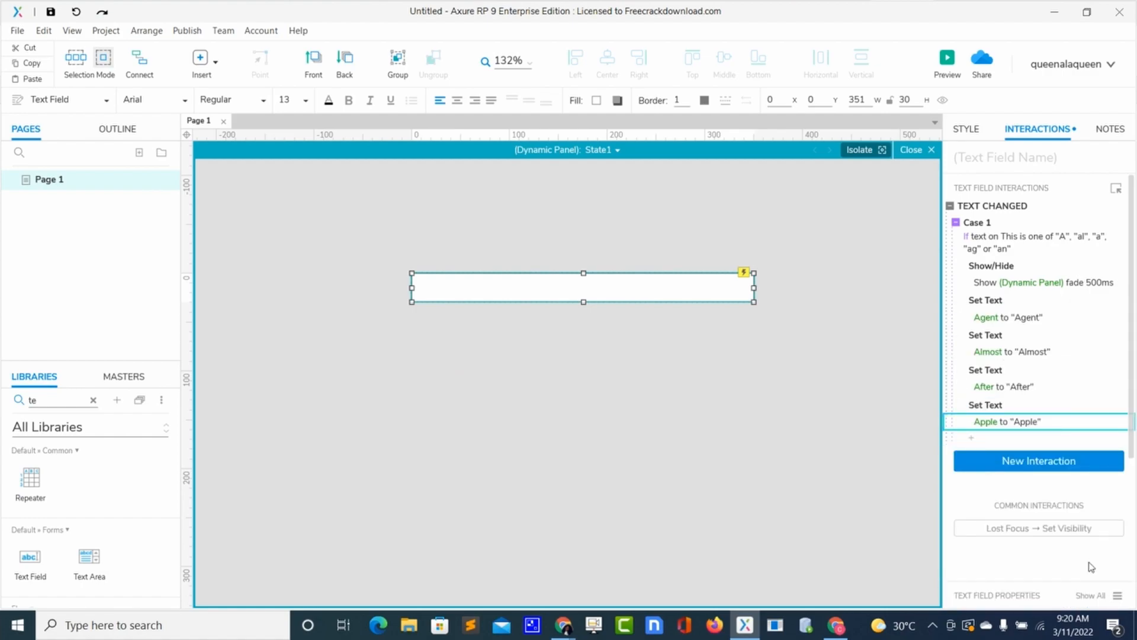
pyautogui.click(880, 294)
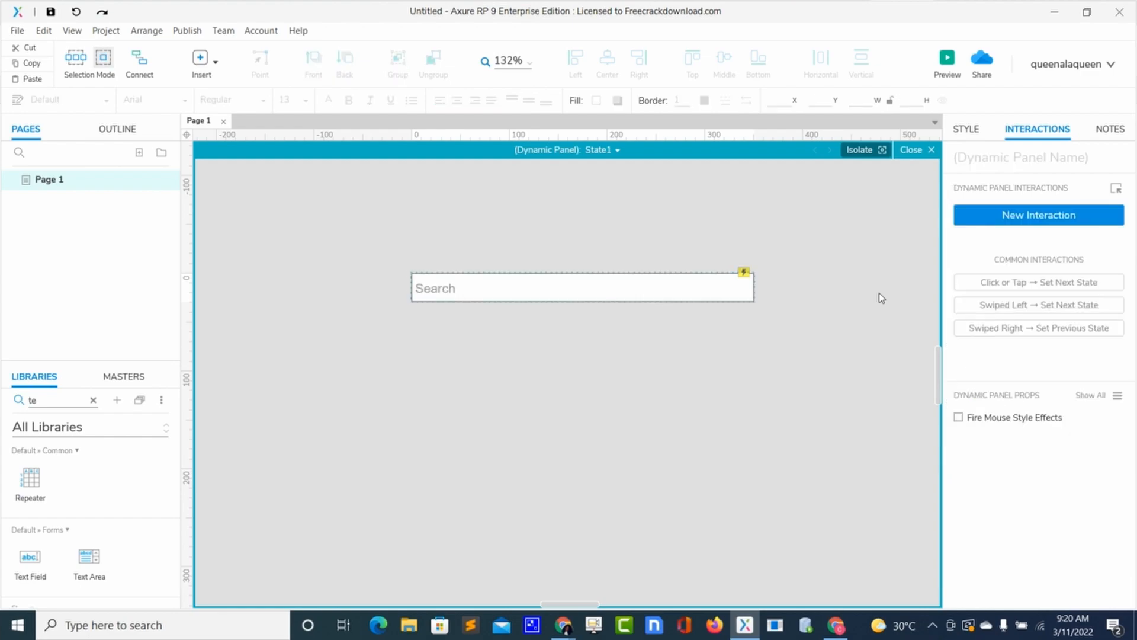
pyautogui.click(724, 288)
pyautogui.click(1044, 240)
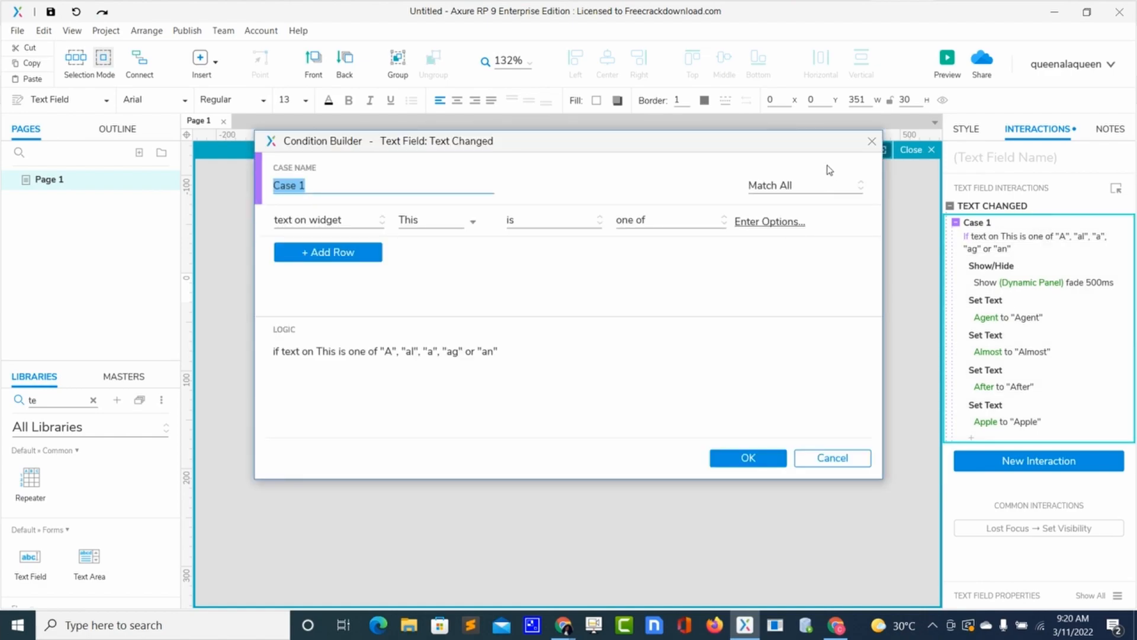
pyautogui.click(871, 141)
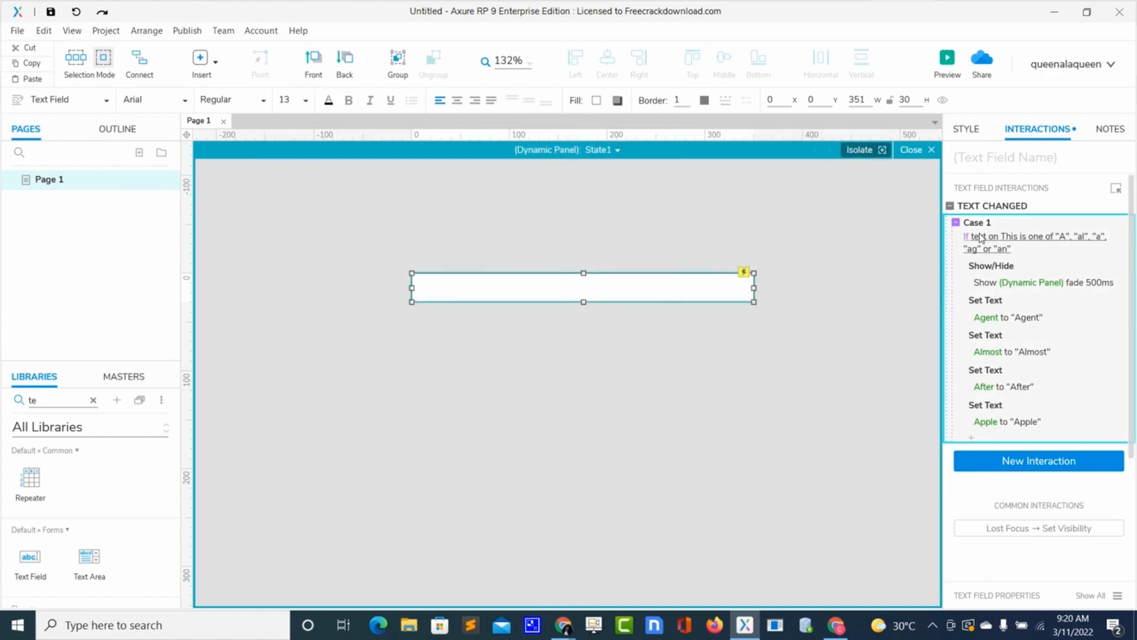
pyautogui.click(886, 284)
# Duplicate Case 1 with all its actions within the search text field's Text Changed interaction
pyautogui.click(725, 294)
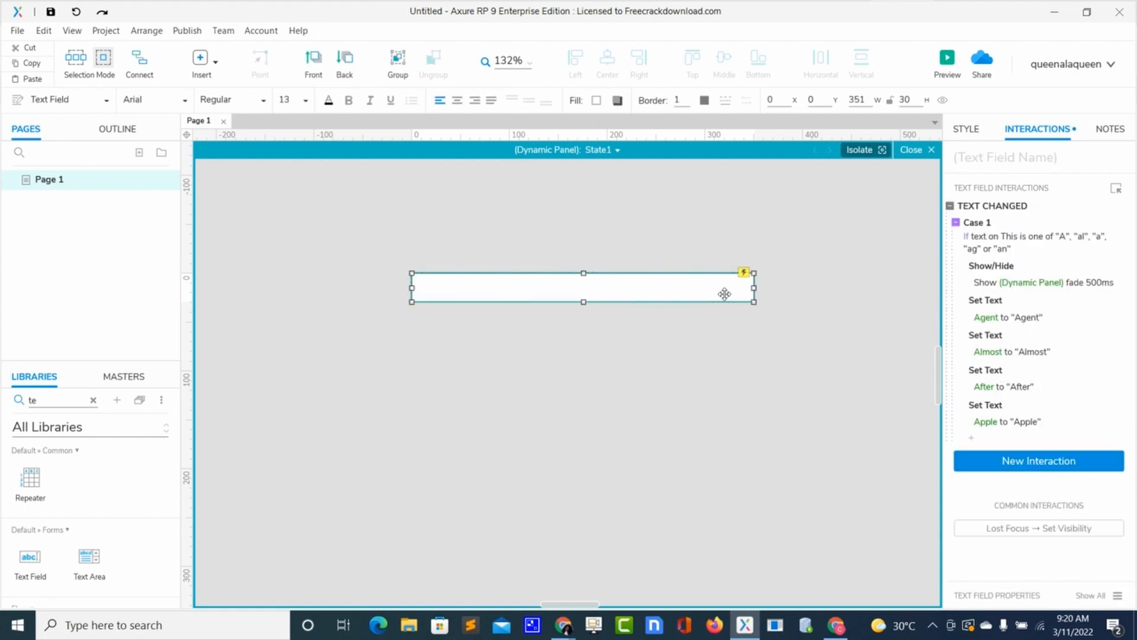
pyautogui.click(978, 230)
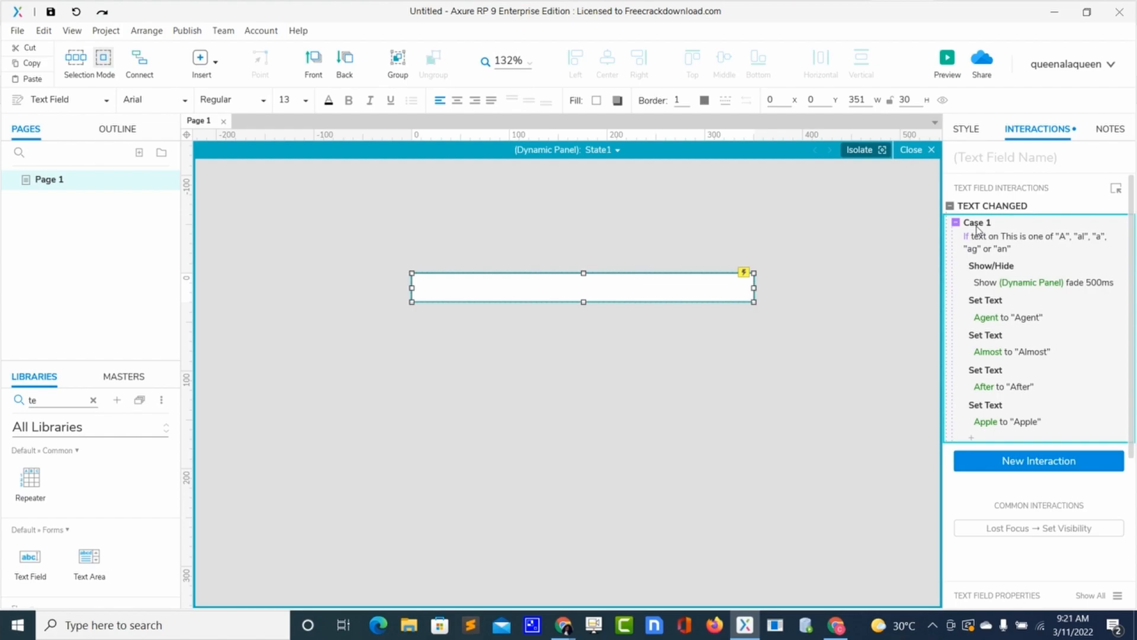
pyautogui.hotkey('ctrl', 'v')
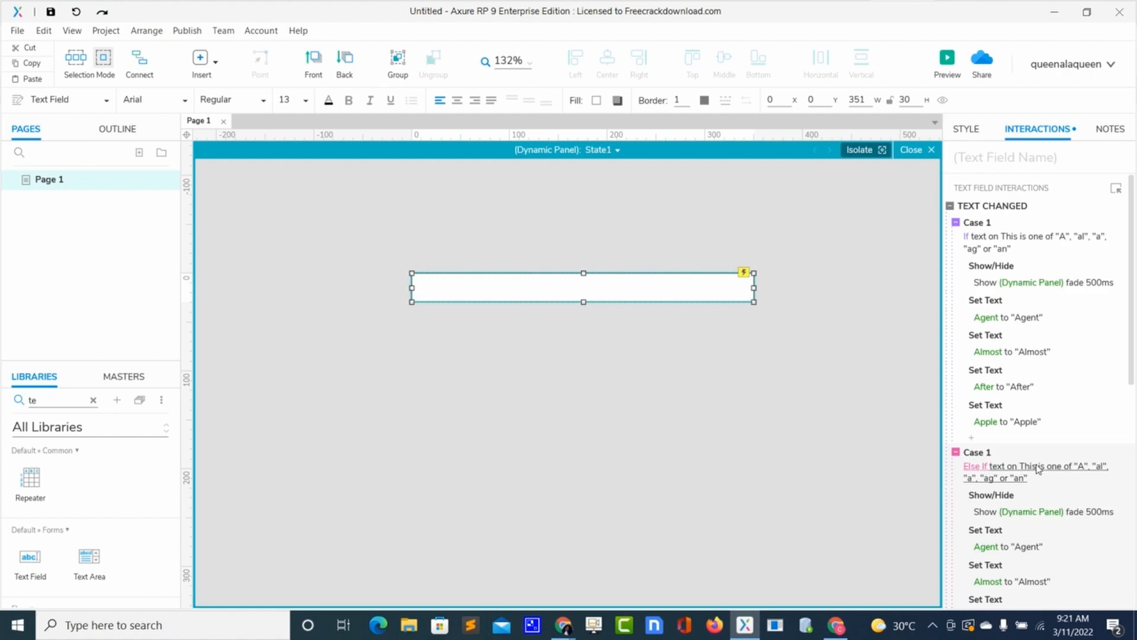
# Change the duplicated case's condition so the field's text is one of "B", "bo", "ba", "br" or "b"
pyautogui.click(1055, 474)
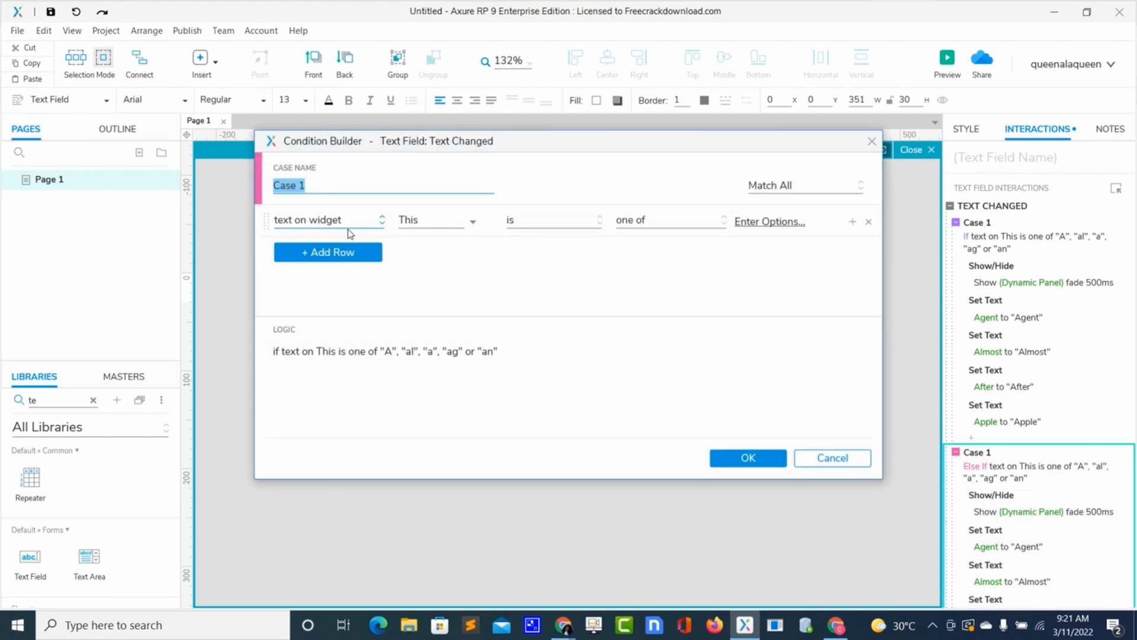
pyautogui.click(754, 228)
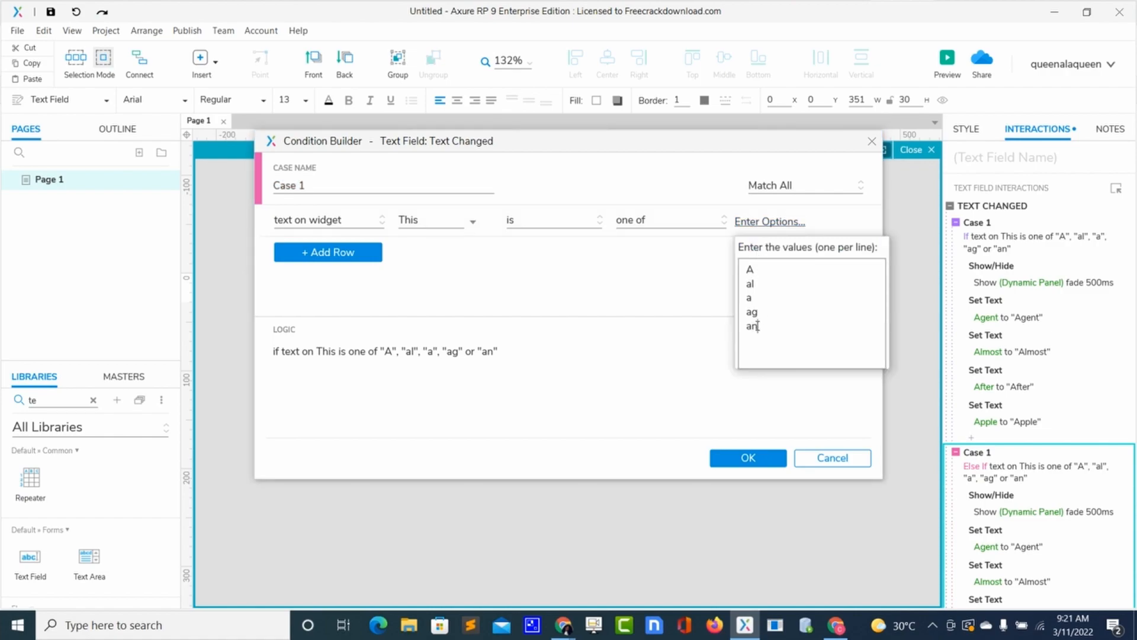
pyautogui.press('BackSpace')
pyautogui.press('BackSpace')
pyautogui.press('BackSpace')
pyautogui.write('B')
pyautogui.write('br')
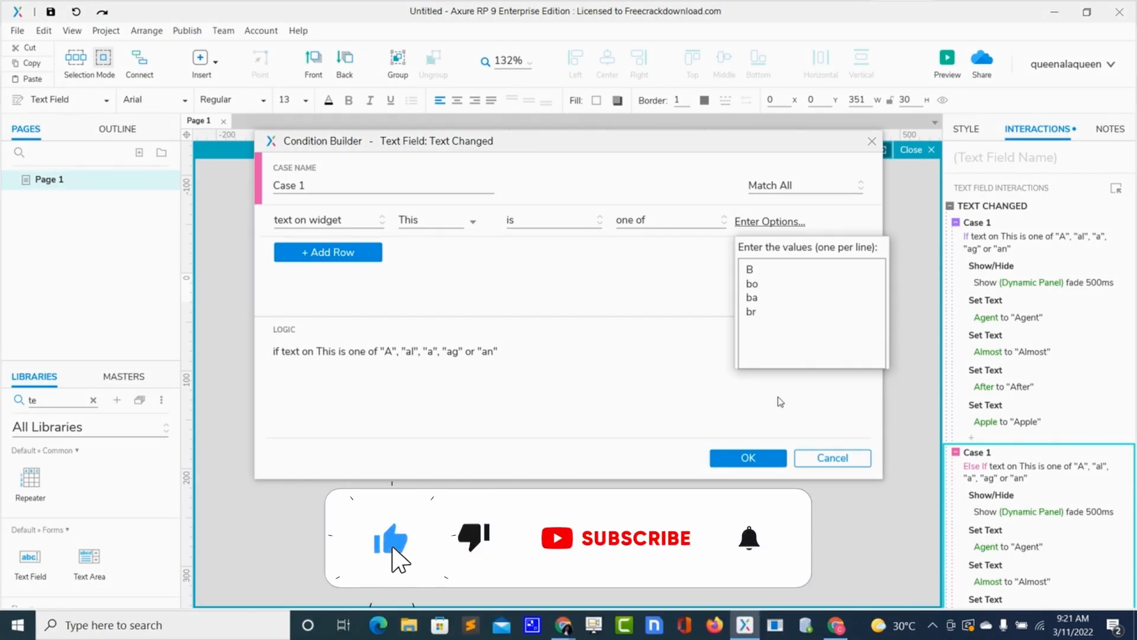
pyautogui.press('Return')
pyautogui.write('b')
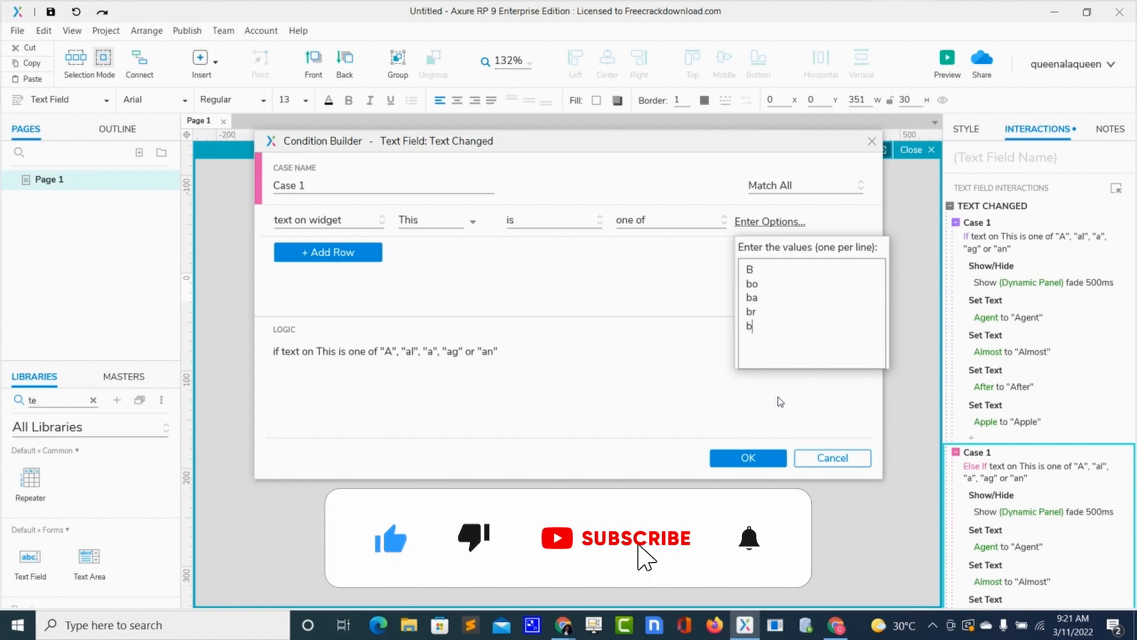
pyautogui.click(748, 459)
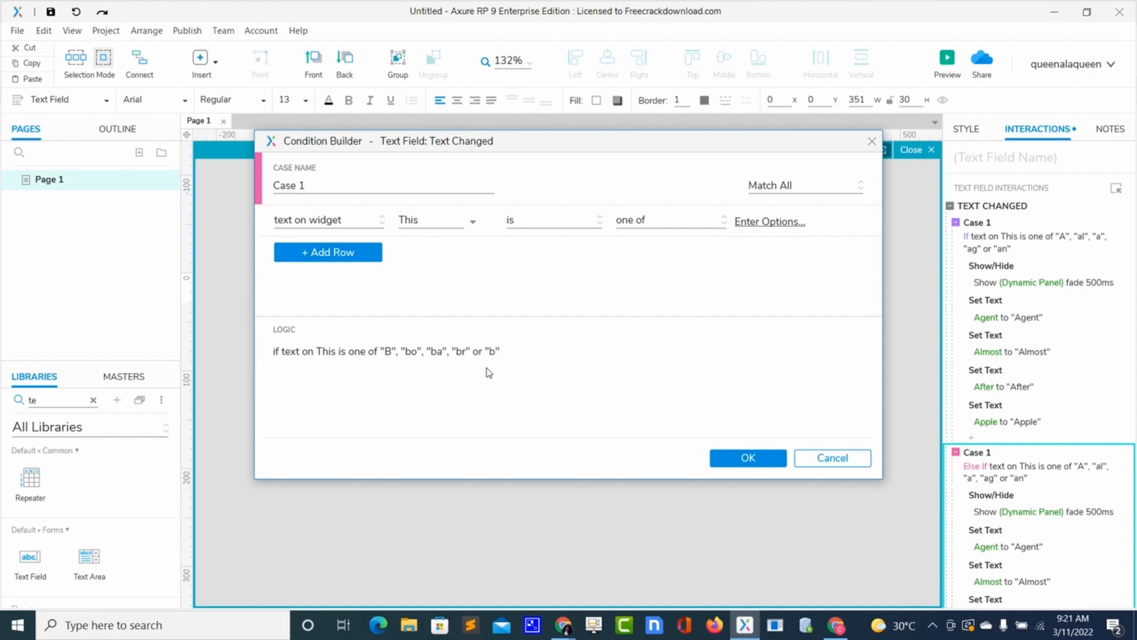
pyautogui.click(747, 458)
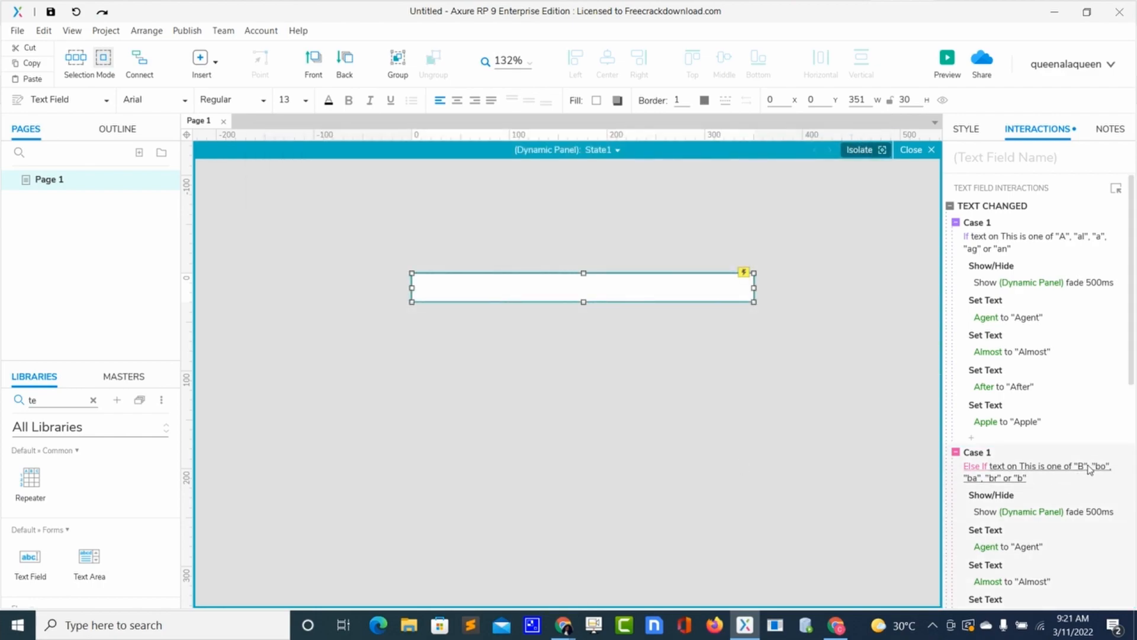
# In the duplicated case, set the Agent label's text value to "Book"
pyautogui.scroll(-1, 1061, 507)
pyautogui.scroll(-3, 1061, 508)
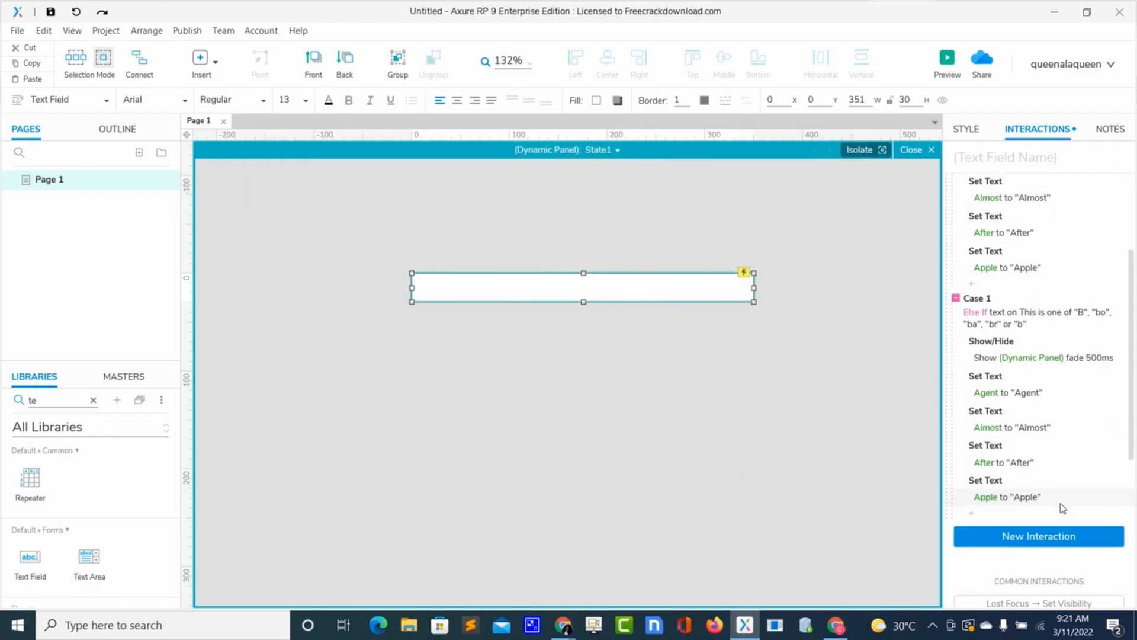
pyautogui.click(1029, 393)
pyautogui.click(984, 506)
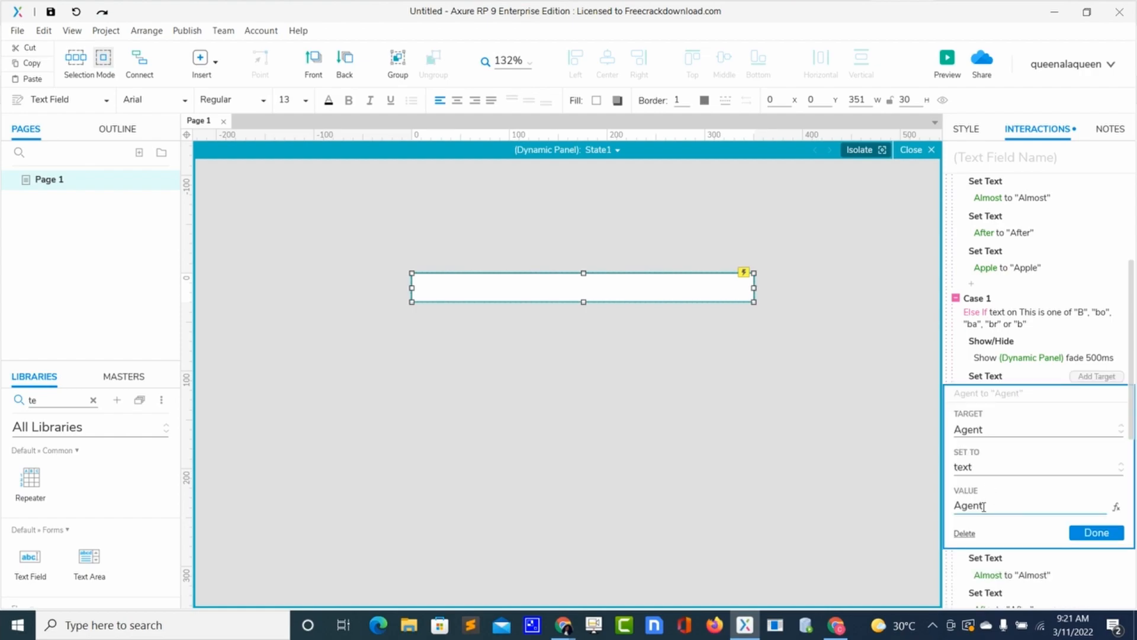
pyautogui.press('BackSpace')
pyautogui.press('BackSpace')
pyautogui.press('BackSpace')
pyautogui.press('BackSpace')
pyautogui.press('BackSpace')
pyautogui.write('Book')
pyautogui.click(1107, 532)
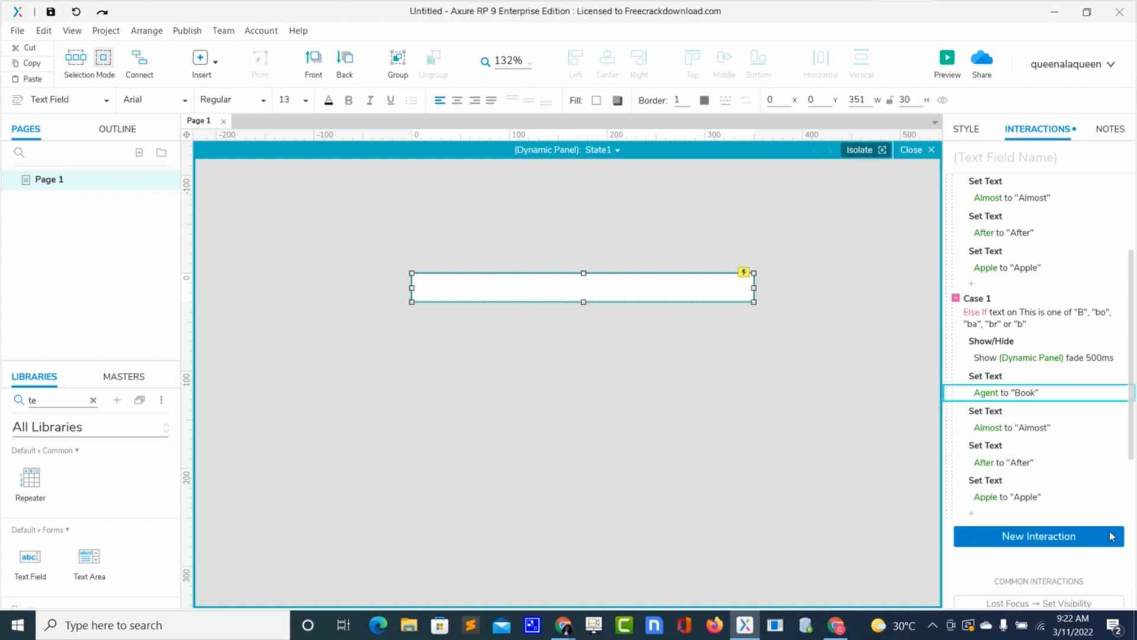
# In the duplicated case, set the Almost label's text value to "Bright"
pyautogui.click(1040, 429)
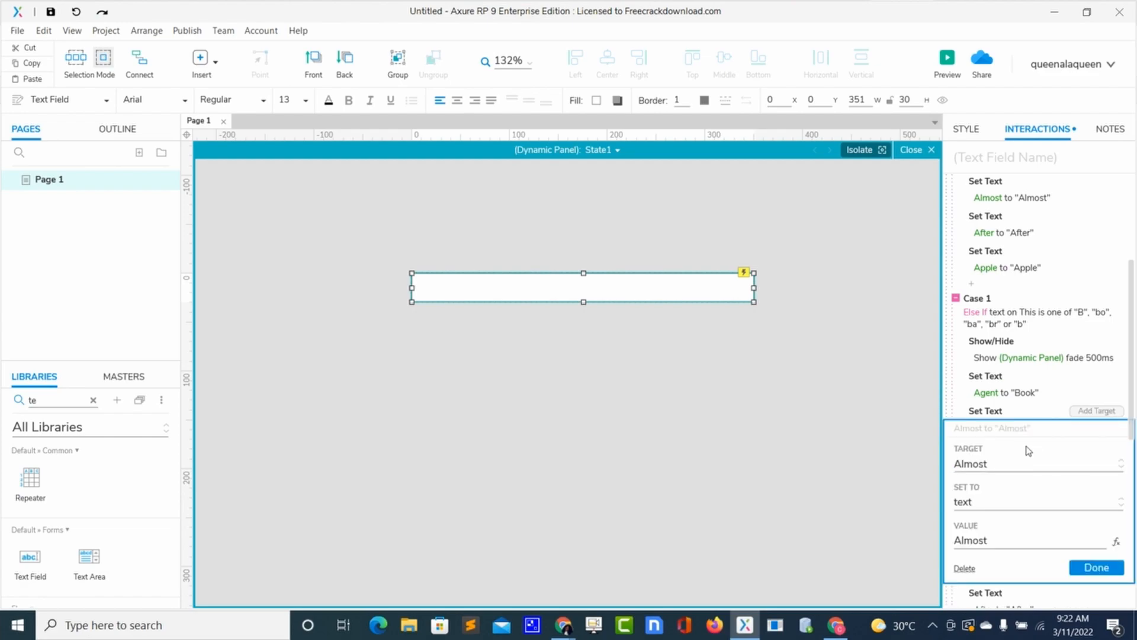
pyautogui.click(983, 542)
pyautogui.press('BackSpace')
pyautogui.press('BackSpace')
pyautogui.press('BackSpace')
pyautogui.press('BackSpace')
pyautogui.press('BackSpace')
pyautogui.press('BackSpace')
pyautogui.write('Bright')
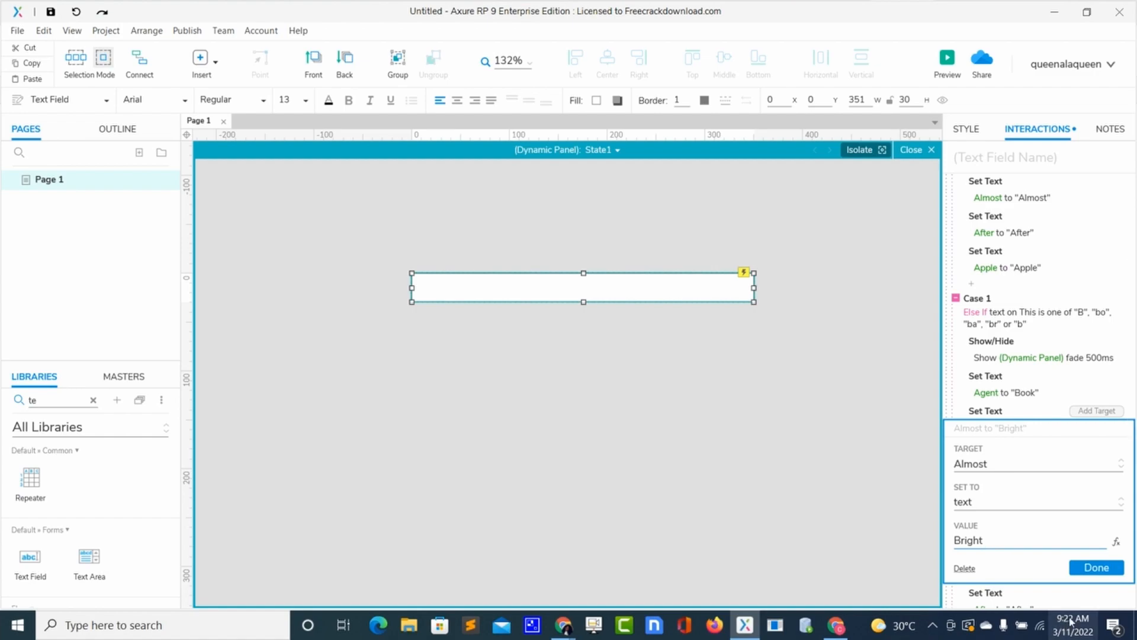
pyautogui.click(1093, 567)
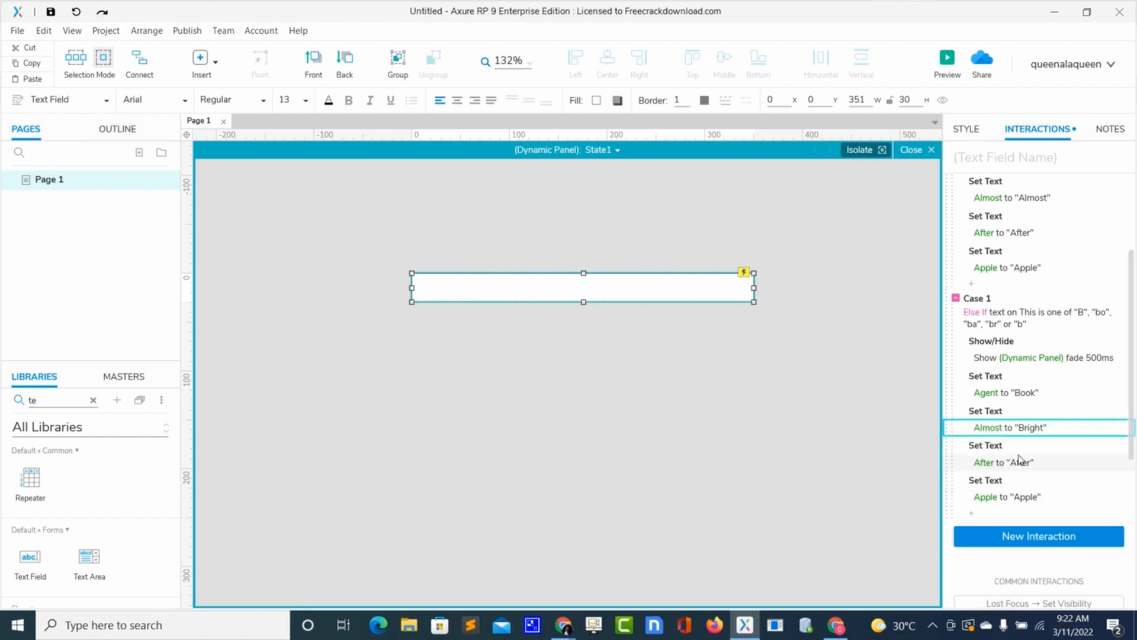
# In the duplicated case, set the After label's text value to "Before"
pyautogui.click(1016, 462)
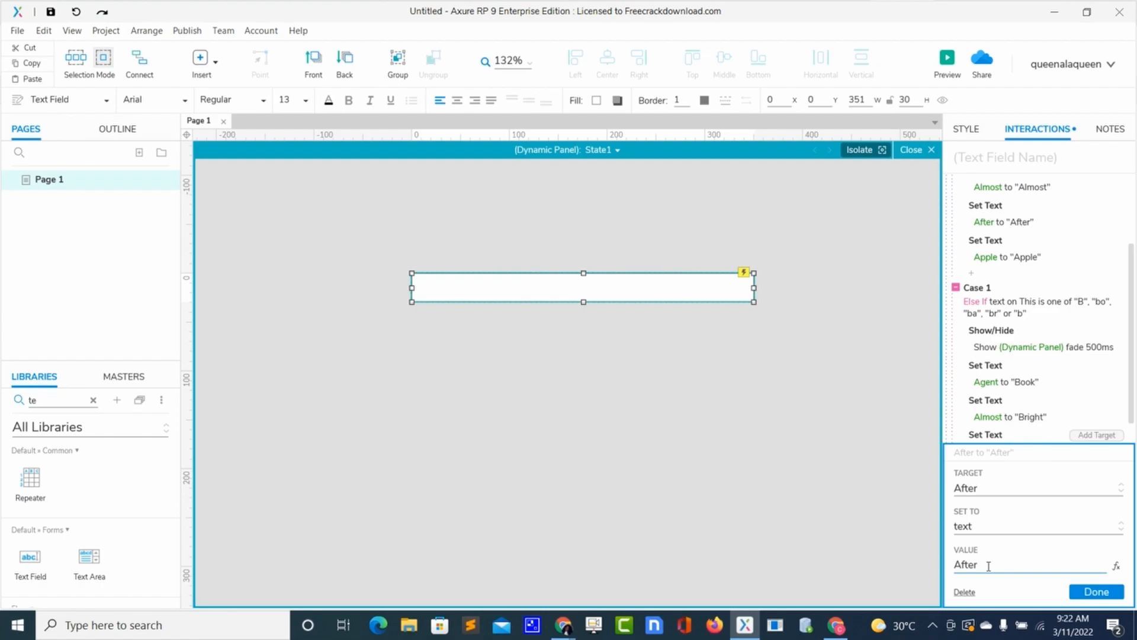
pyautogui.press('BackSpace')
pyautogui.press('BackSpace')
pyautogui.press('BackSpace')
pyautogui.write('Before')
pyautogui.click(1081, 593)
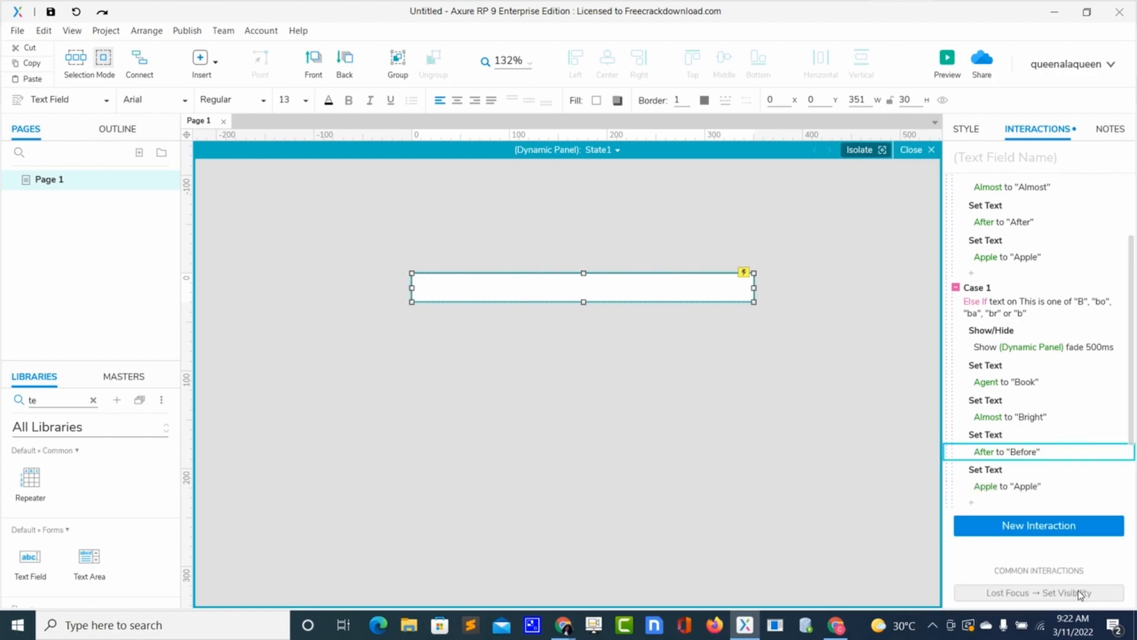
# In the duplicated case, set the Apple label's text value to "Because"
pyautogui.click(1028, 487)
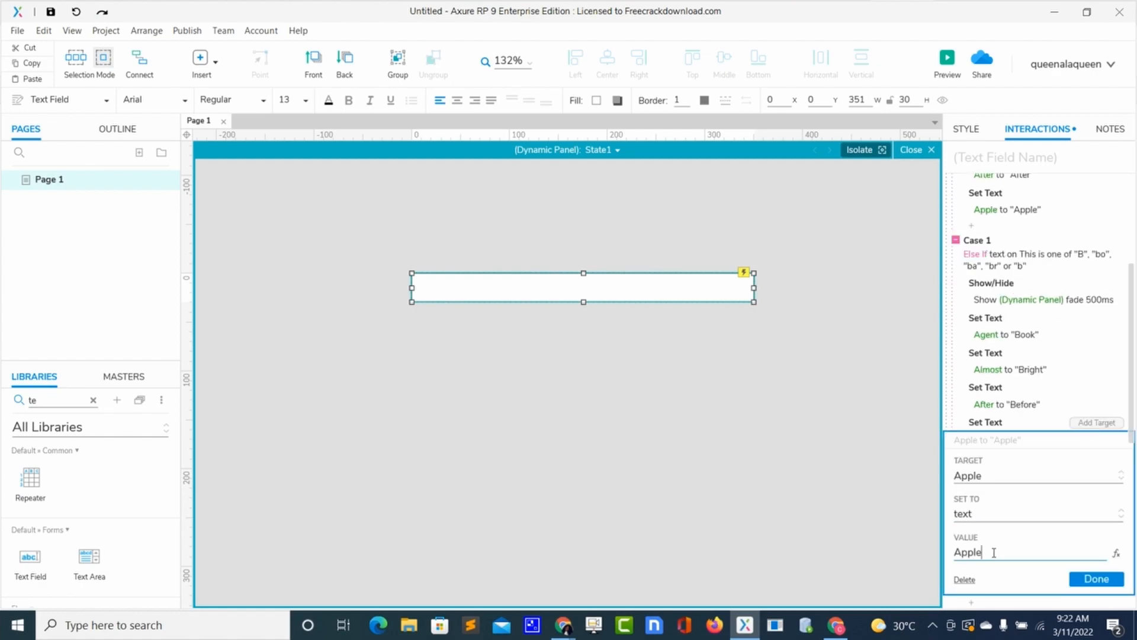
pyautogui.press('BackSpace')
pyautogui.press('BackSpace')
pyautogui.press('BackSpace')
pyautogui.press('BackSpace')
pyautogui.press('BackSpace')
pyautogui.write('Becaus')
pyautogui.click(1082, 583)
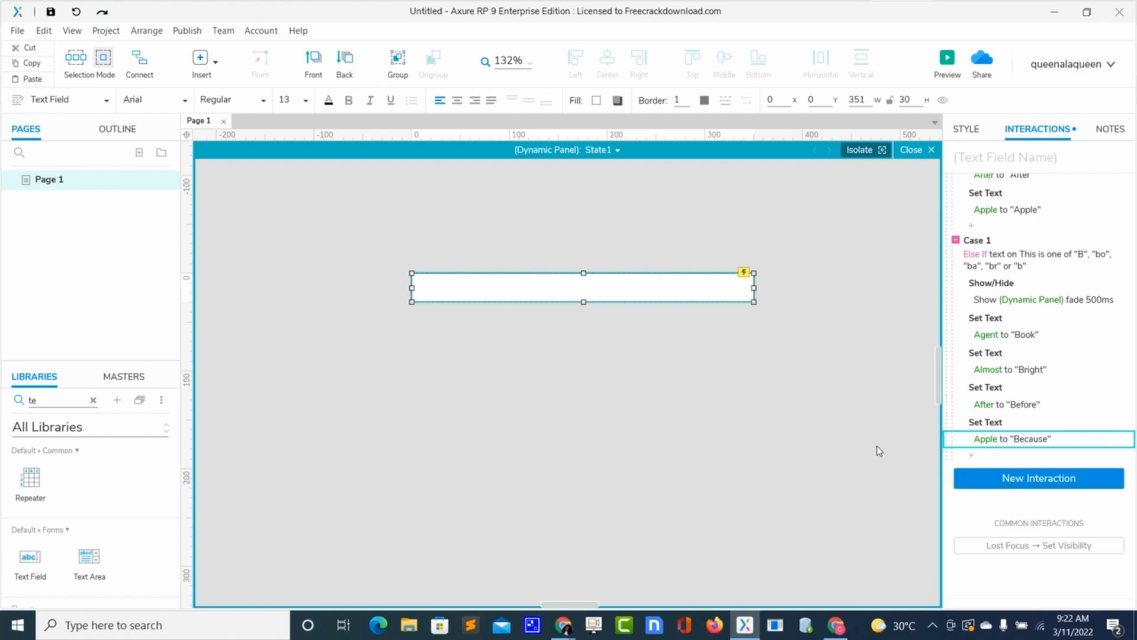
# Toggle the duplicated case from Else If to If so it is evaluated independently of the first case
pyautogui.doubleClick(971, 258)
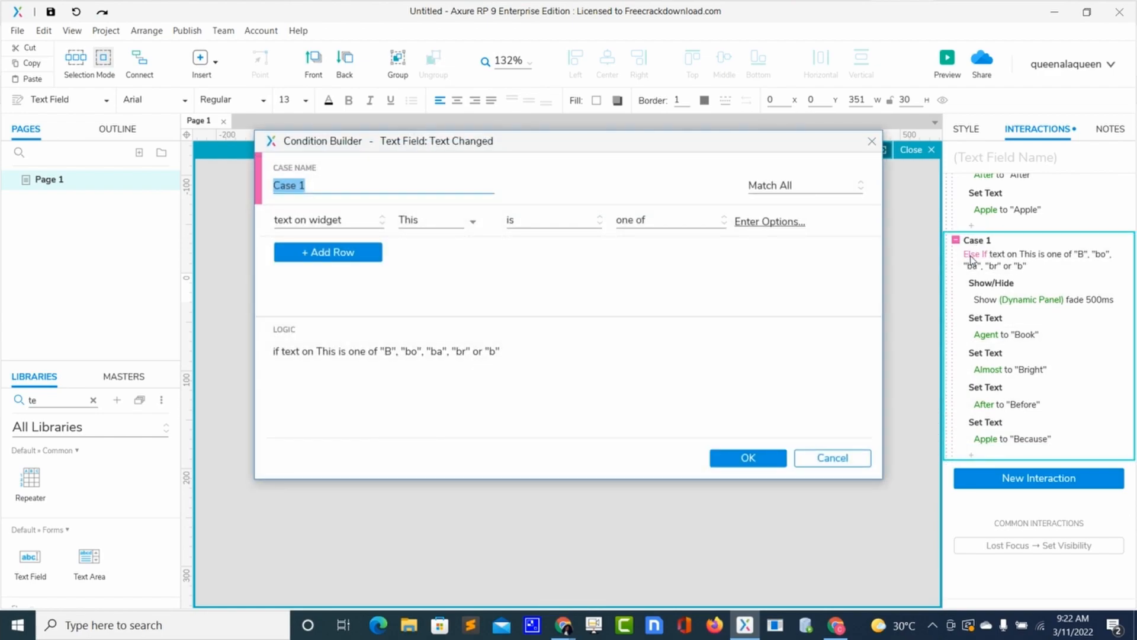
pyautogui.click(871, 143)
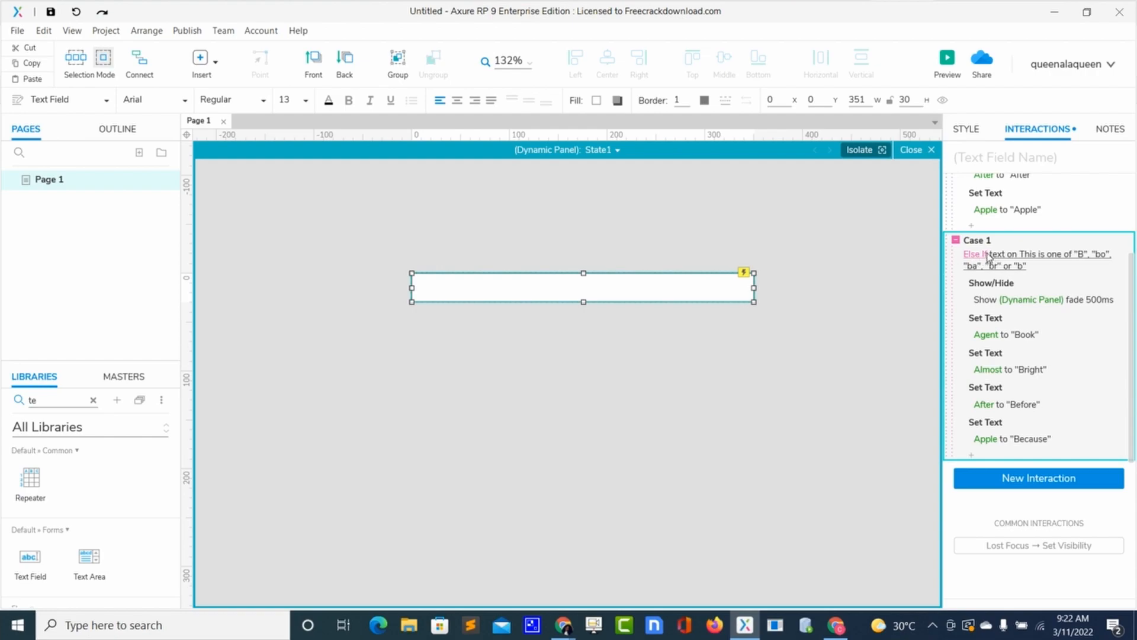
pyautogui.rightClick(995, 256)
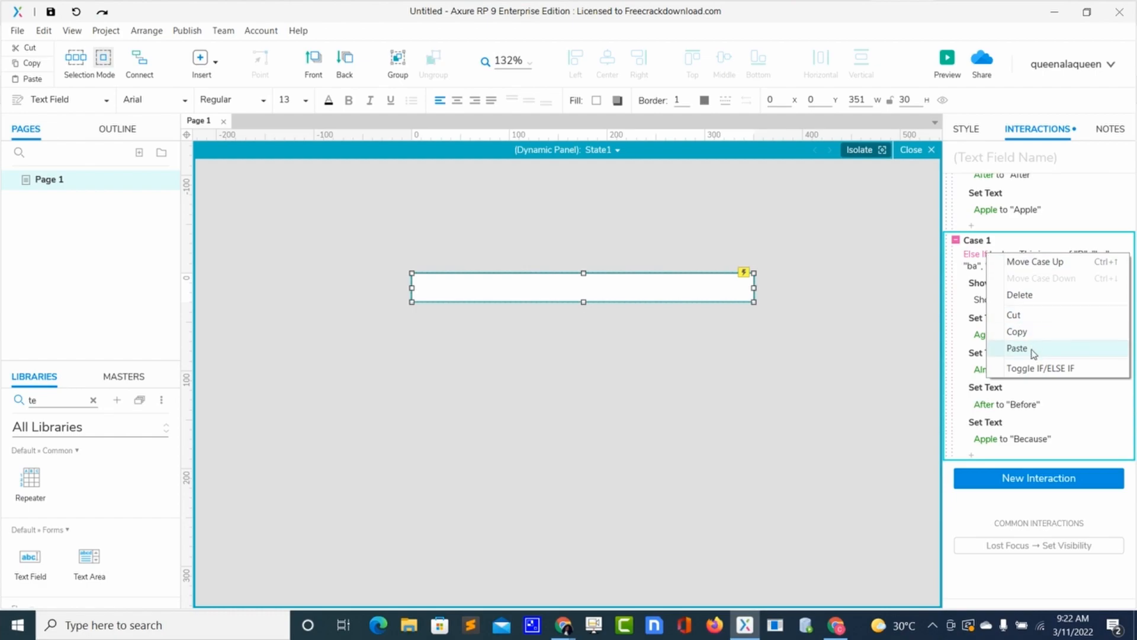
pyautogui.click(1023, 370)
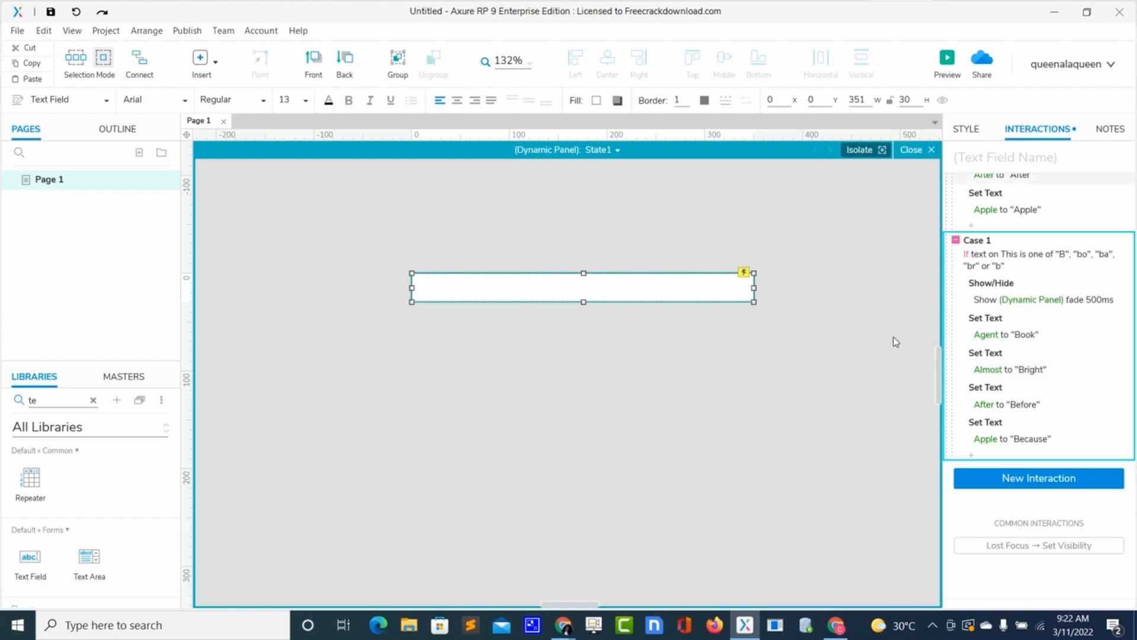
pyautogui.click(877, 334)
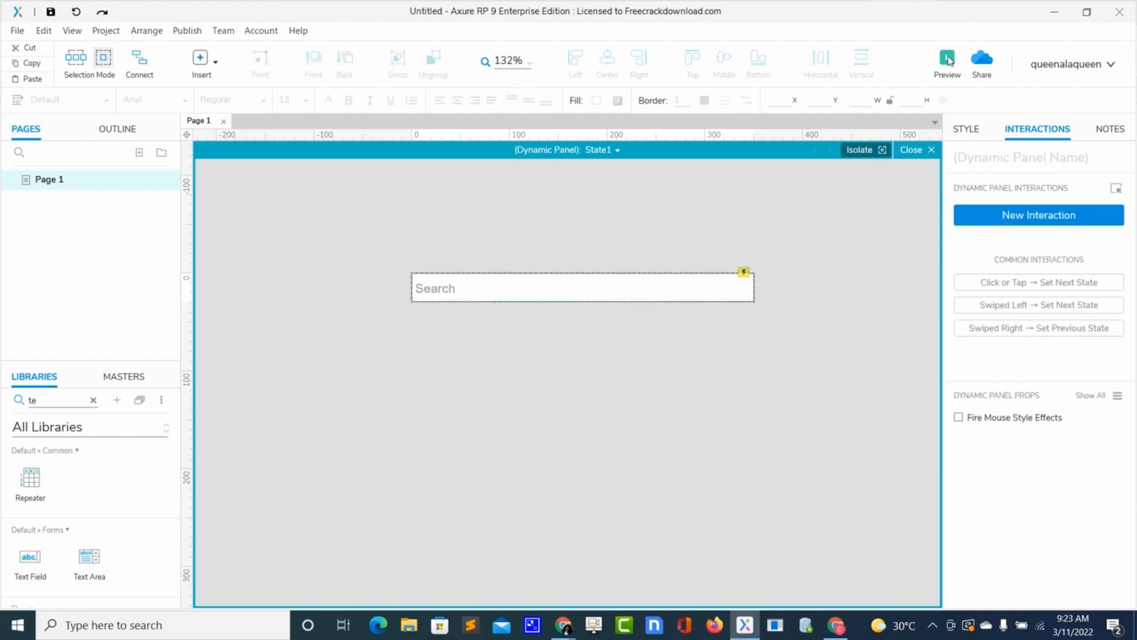
# Preview the page in the browser, reload it, and test the Search field with "asdfghjikol;lkjhgtfrghjk"
pyautogui.click(948, 58)
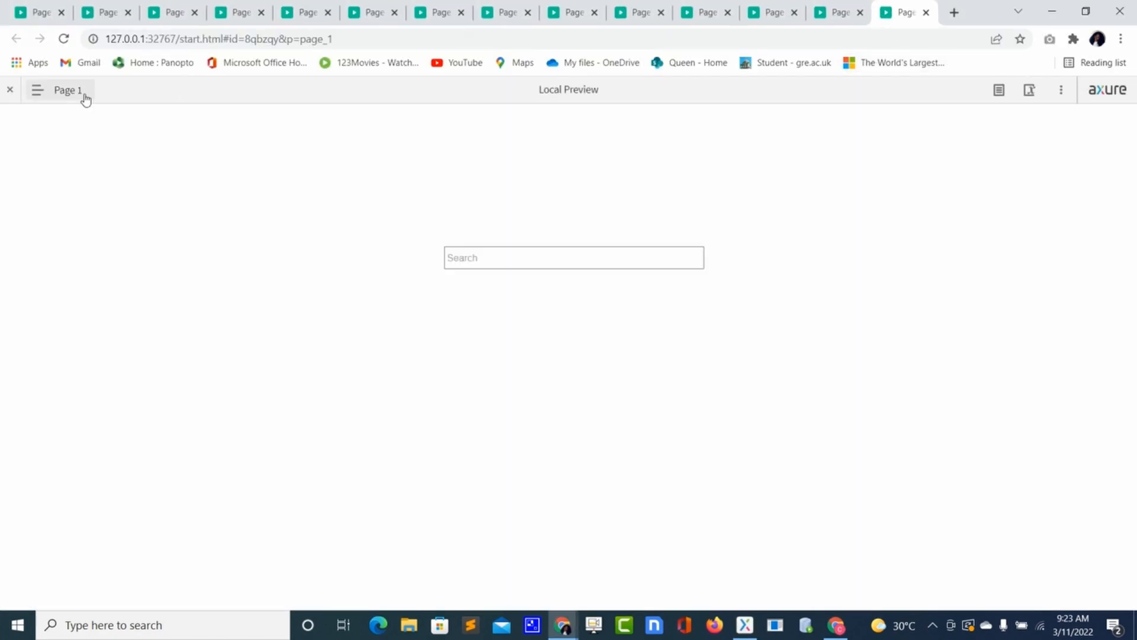
pyautogui.click(64, 39)
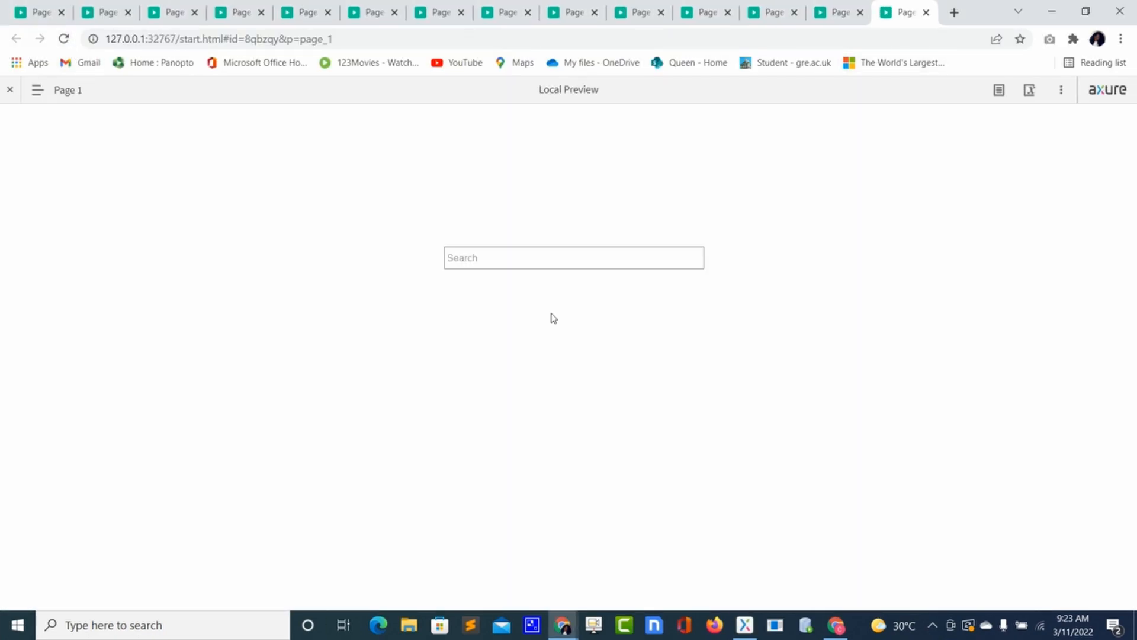
pyautogui.write('asdfghjikol;lkjhgtfrgtjk')
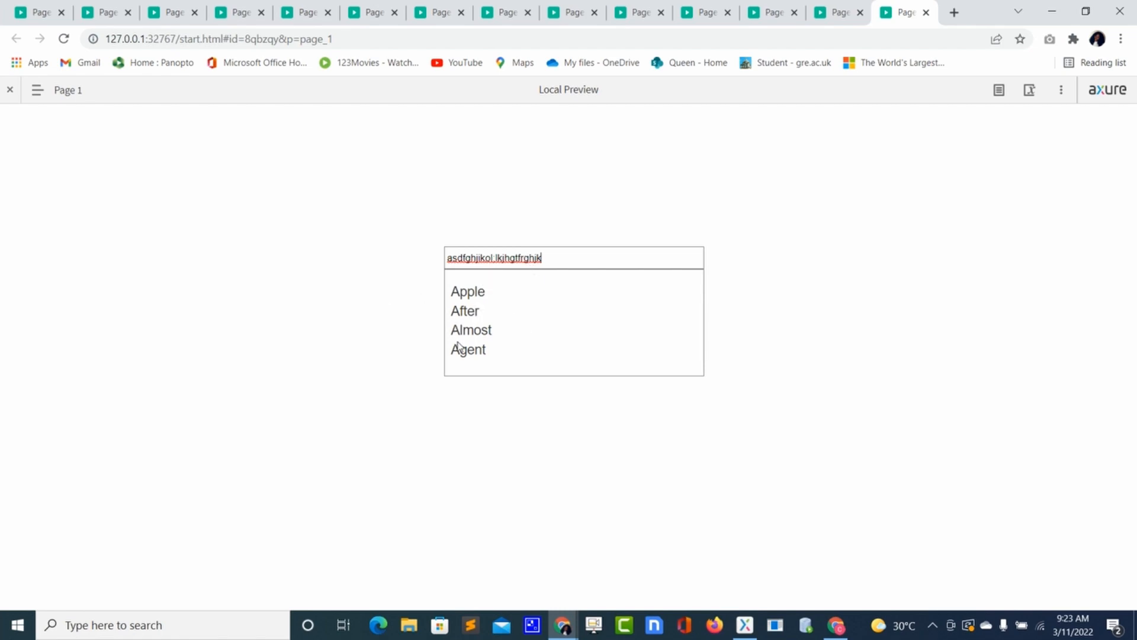
# Reload the preview, test the Search field with random text that matches neither case, and replace it with "a"
pyautogui.click(62, 39)
pyautogui.write("ertyuiol;';lkjhghjkl")
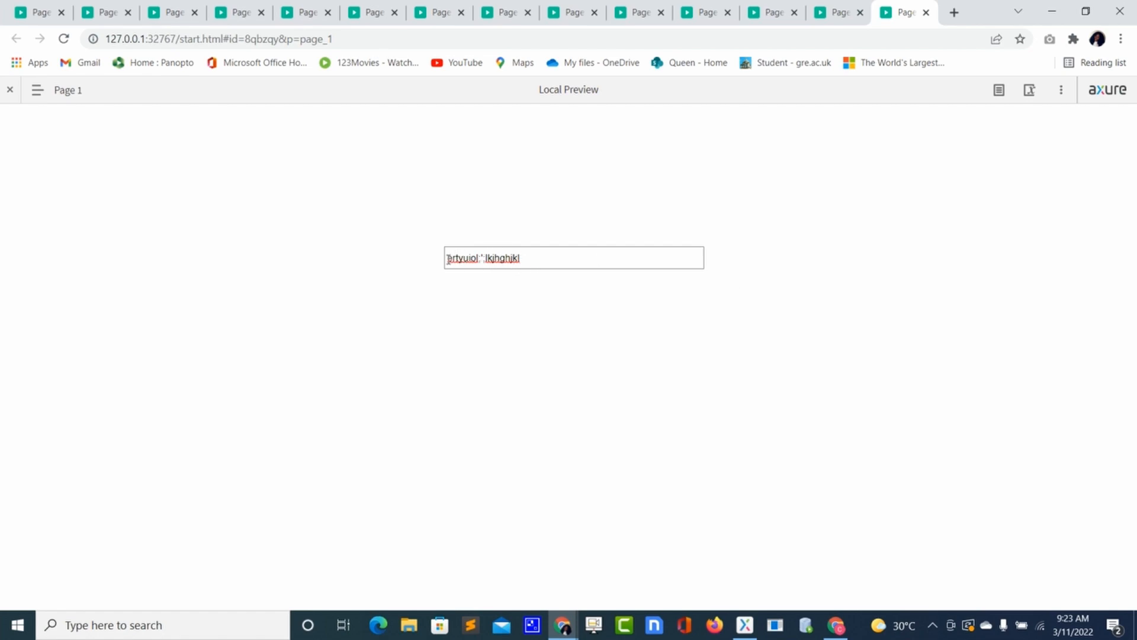
pyautogui.press('BackSpace')
pyautogui.press('BackSpace')
pyautogui.press('BackSpace')
pyautogui.press('BackSpace')
pyautogui.press('BackSpace')
pyautogui.press('BackSpace')
pyautogui.press('BackSpace')
pyautogui.press('BackSpace')
pyautogui.press('BackSpace')
pyautogui.press('BackSpace')
pyautogui.press('BackSpace')
pyautogui.press('BackSpace')
pyautogui.press('BackSpace')
pyautogui.press('BackSpace')
pyautogui.press('BackSpace')
pyautogui.press('BackSpace')
pyautogui.press('BackSpace')
pyautogui.press('BackSpace')
pyautogui.write('a')
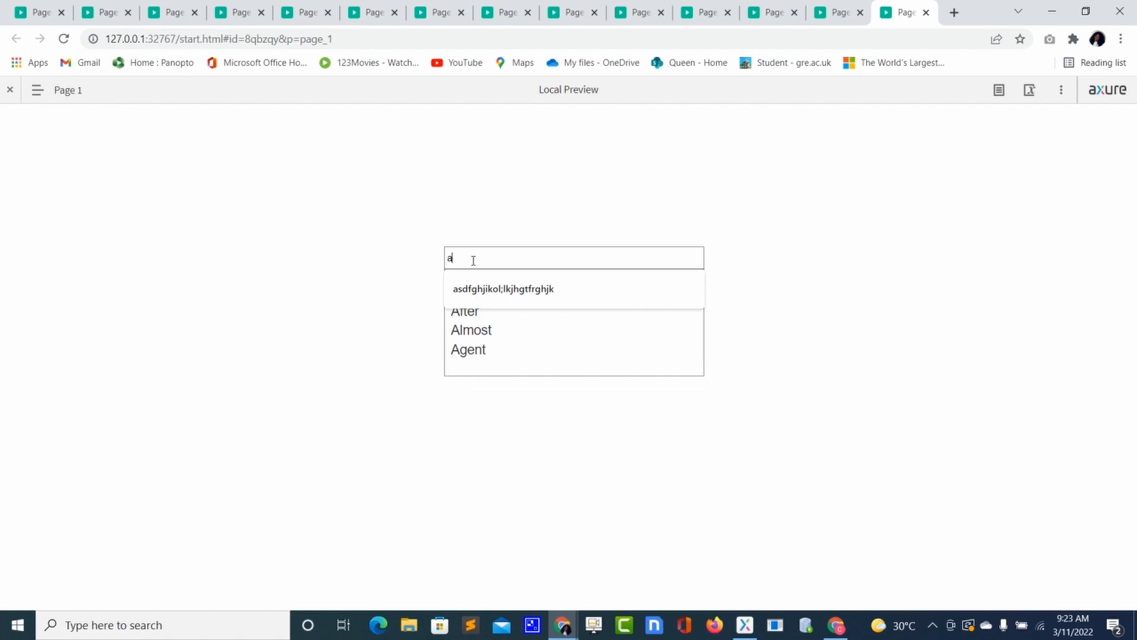
# Reload the preview and test the Search field with "b"
pyautogui.click(64, 39)
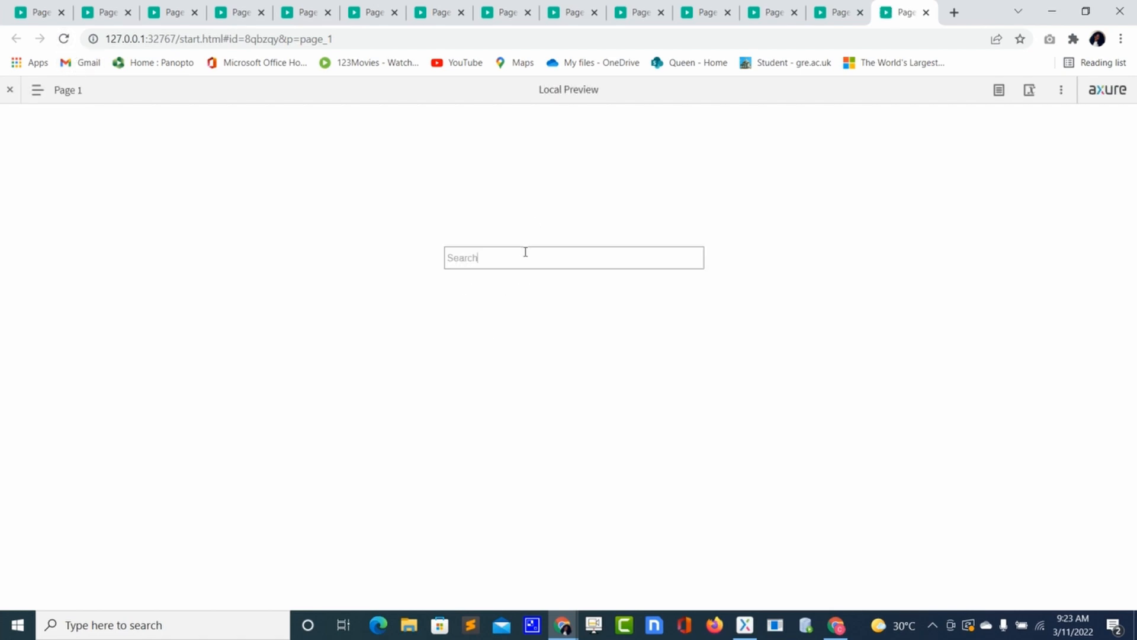
pyautogui.write('b')
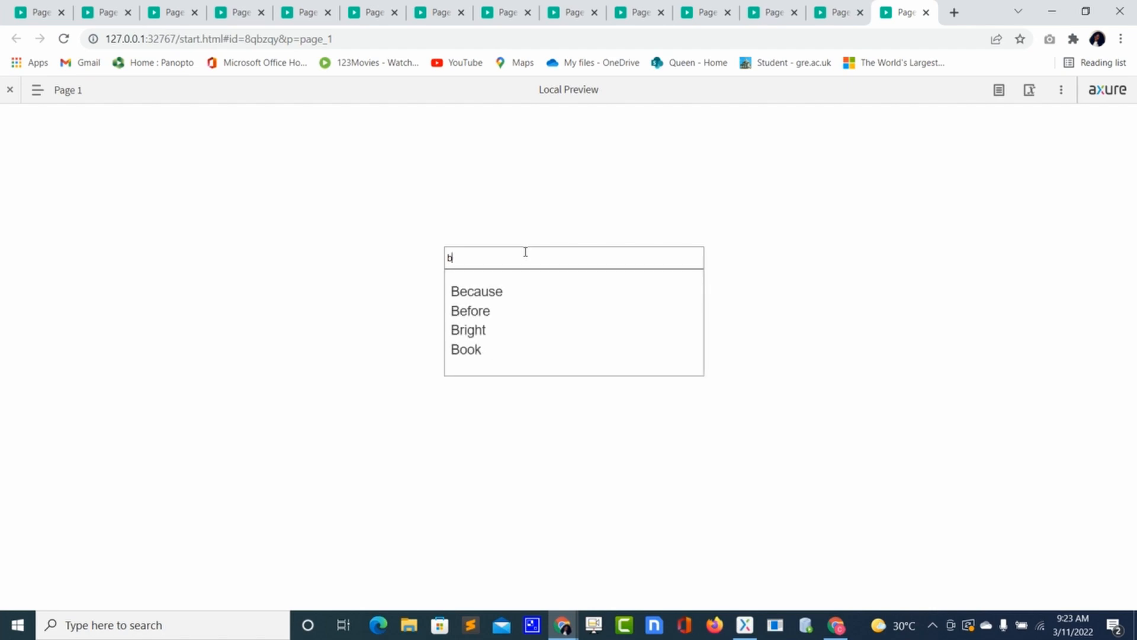